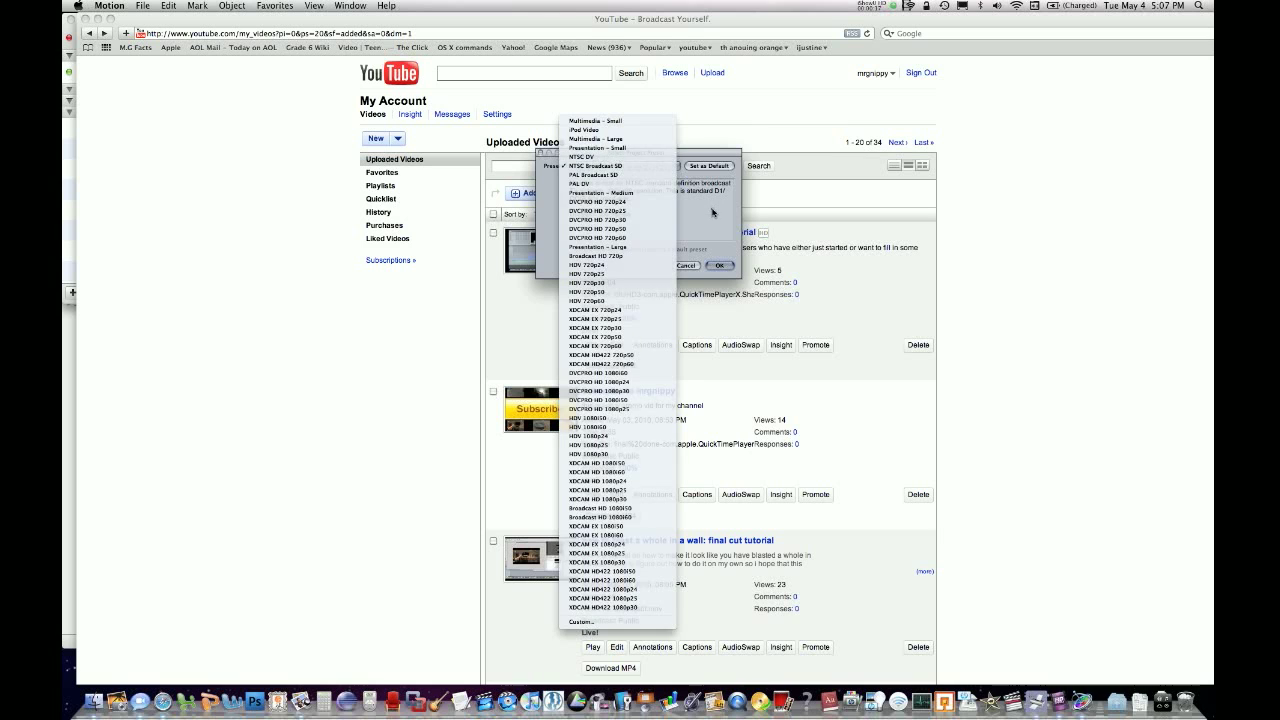
Create a new project using the NTSC Broadcast SD preset.
{"action": "left_click", "coordinate": [663, 165]}
{"action": "left_click", "coordinate": [722, 267]}
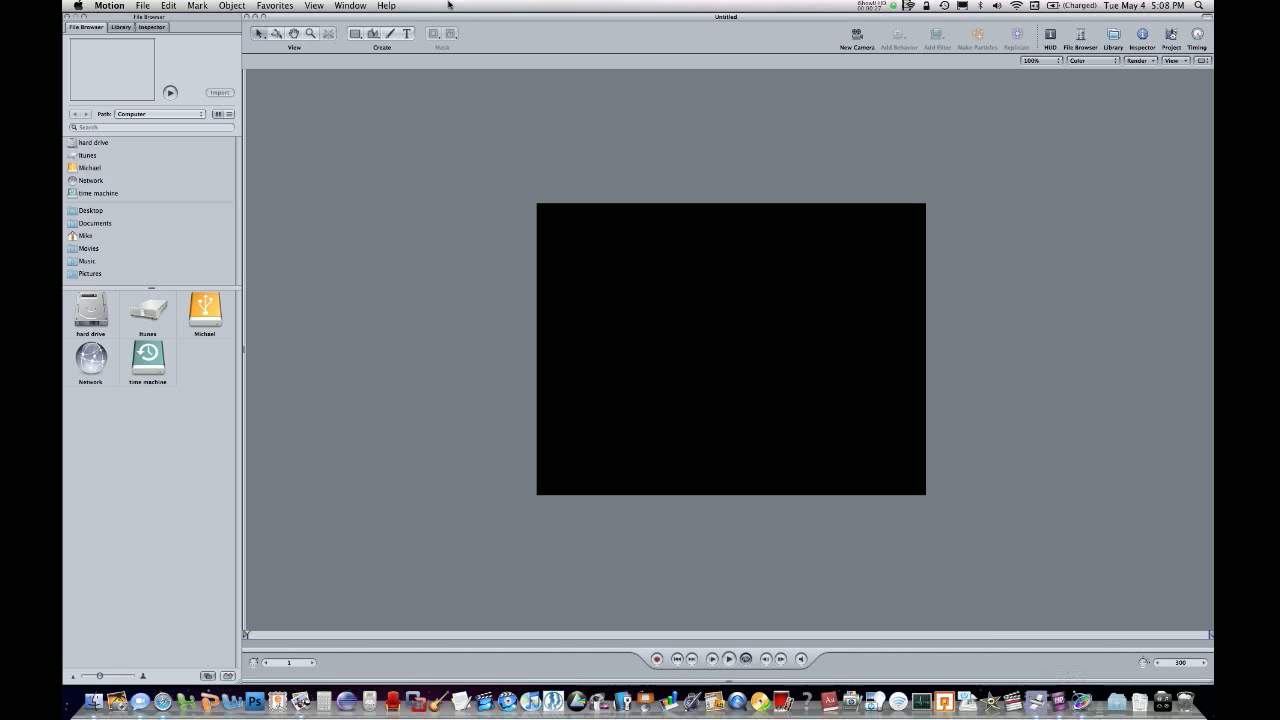
Browse the Library's particle emitters, previewing a few and looking through the Fauna and Pyro categories.
{"action": "left_click", "coordinate": [121, 26]}
{"action": "left_click", "coordinate": [110, 189]}
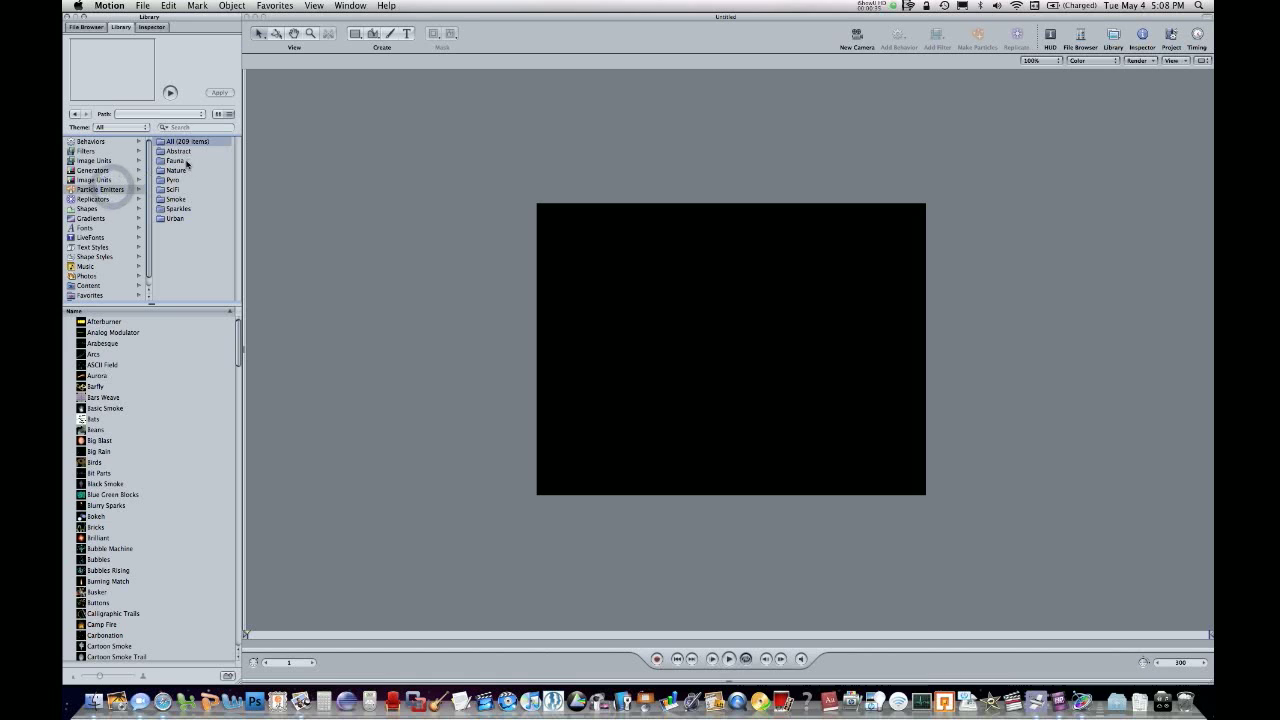
{"action": "left_click", "coordinate": [93, 322]}
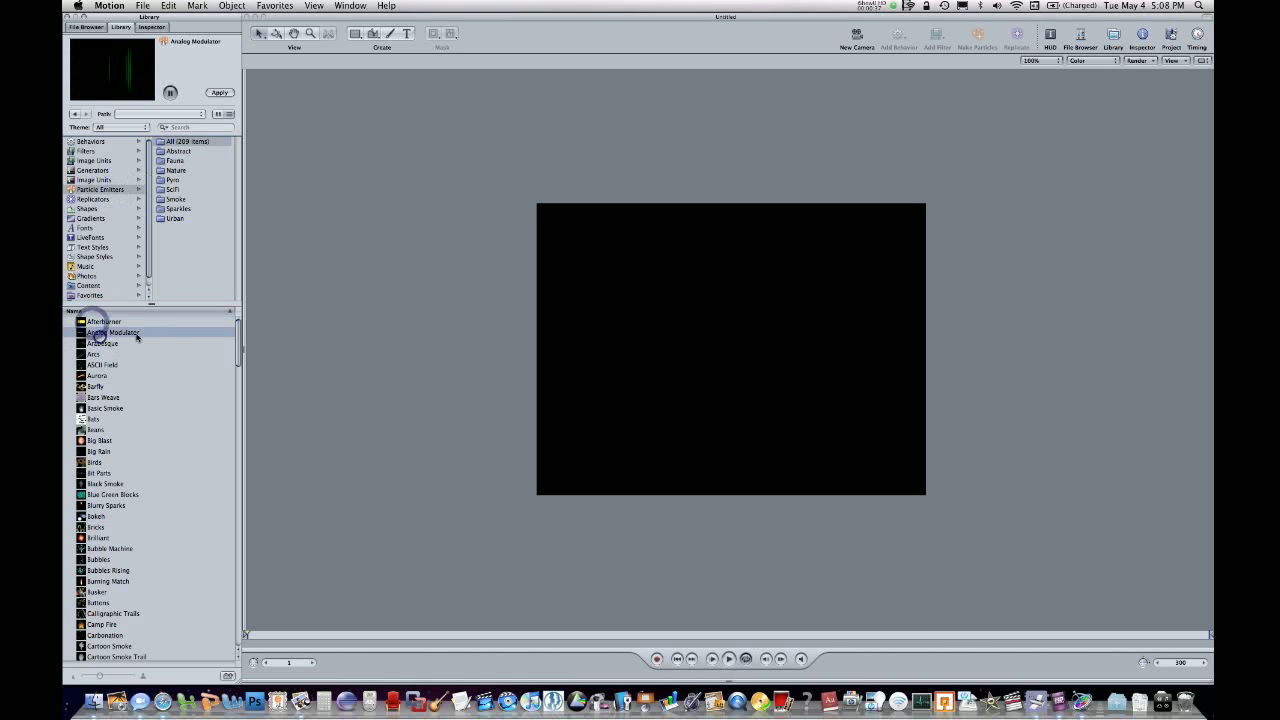
{"action": "left_click", "coordinate": [175, 161]}
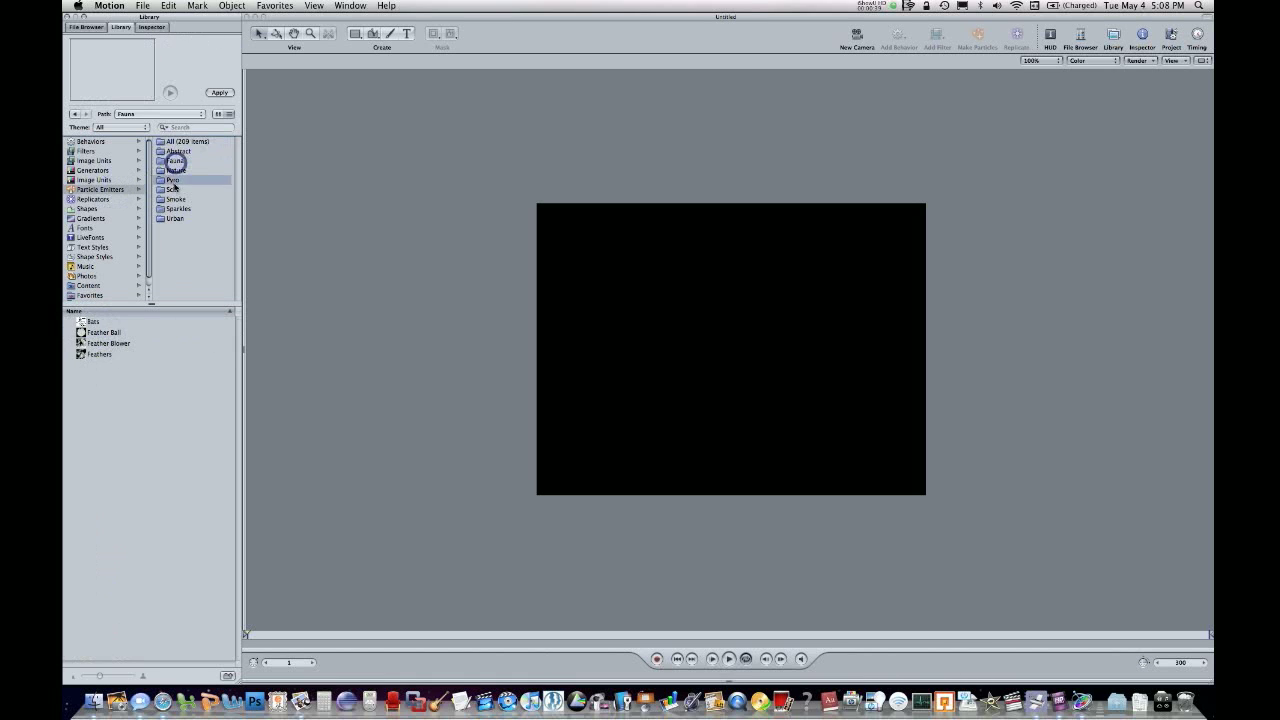
{"action": "left_click", "coordinate": [172, 179]}
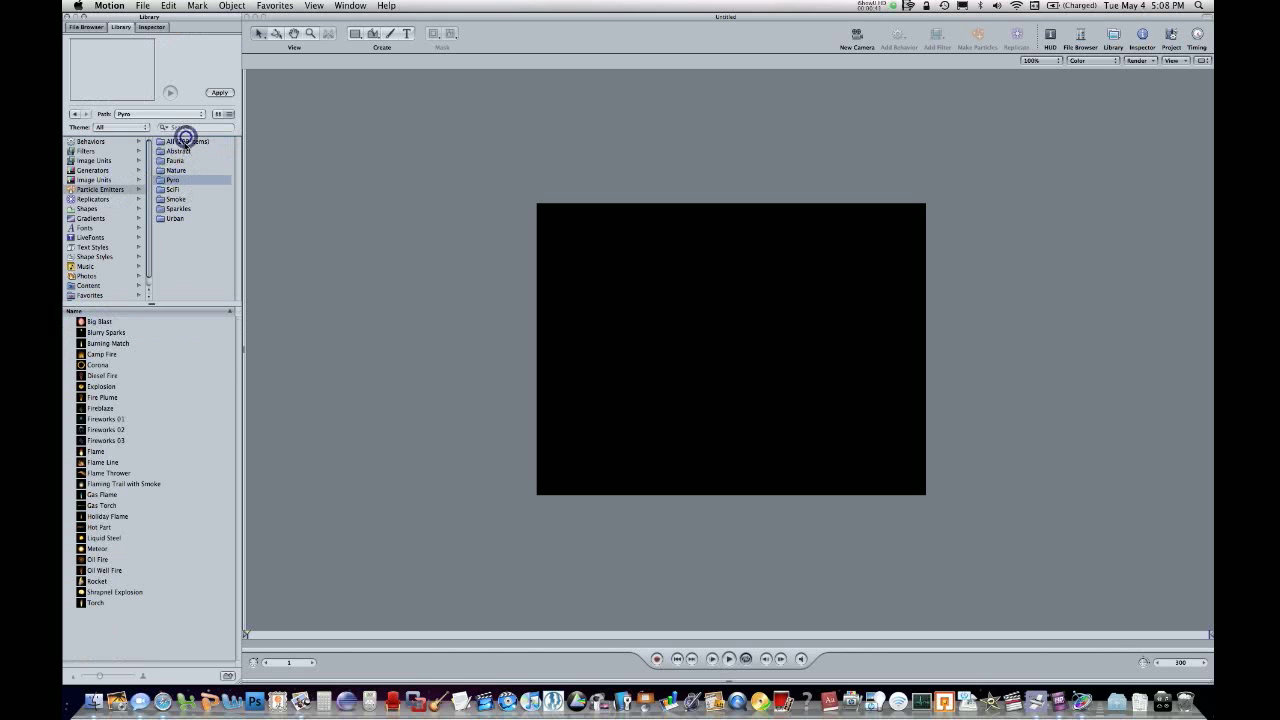
Search all particle emitters for "goo" and add the Goo emitter near the centre of the canvas.
{"action": "left_click", "coordinate": [186, 141]}
{"action": "left_click", "coordinate": [187, 128]}
{"action": "type", "text": "goo"}
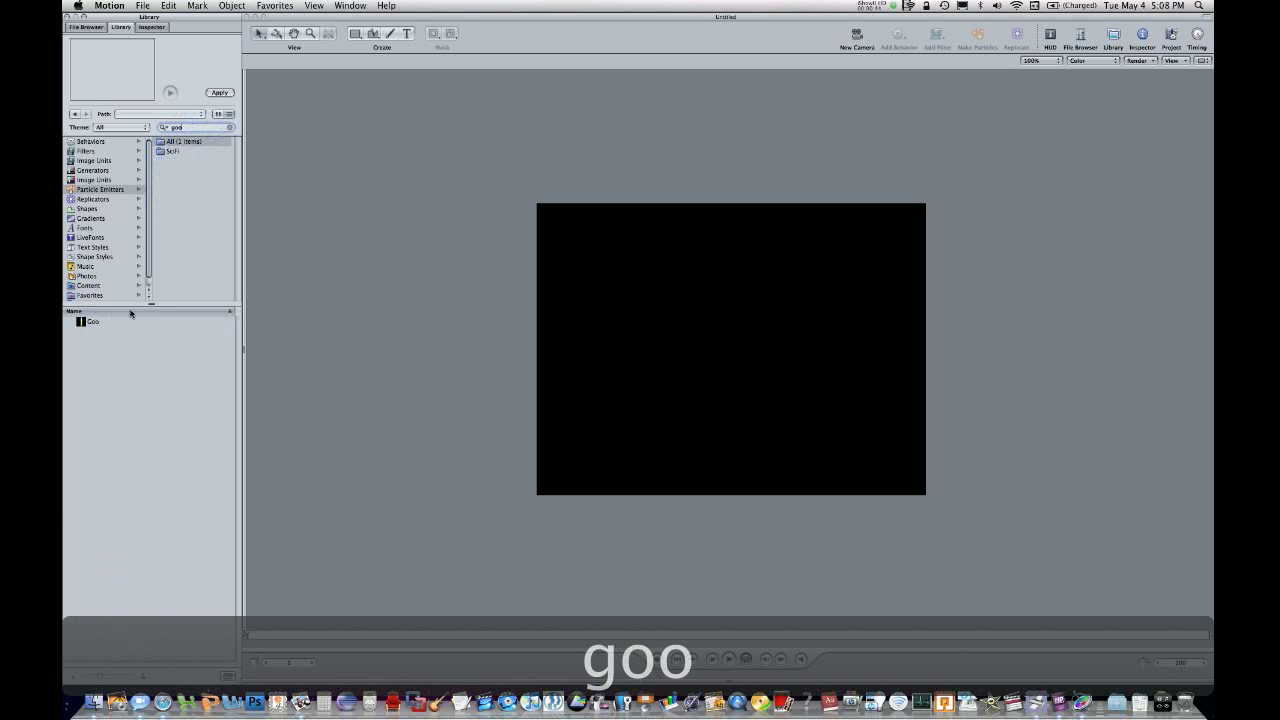
{"action": "left_click", "coordinate": [116, 323]}
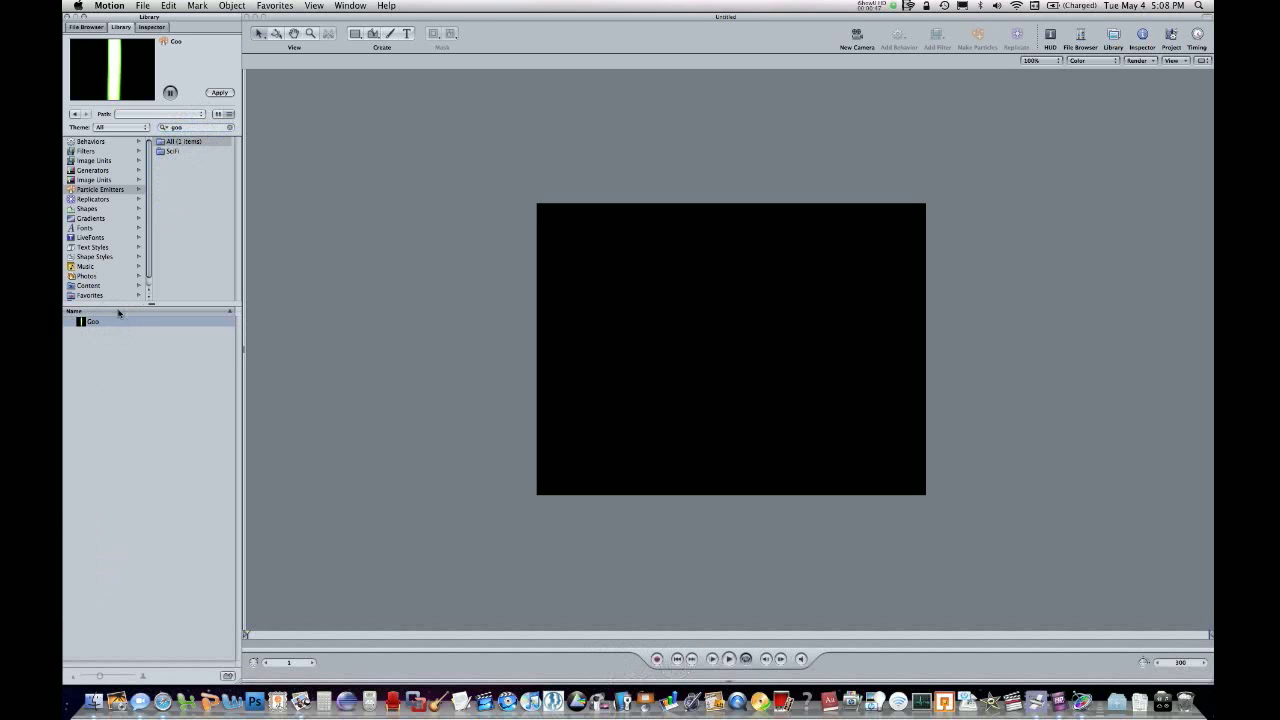
{"action": "left_click_drag", "start_coordinate": [105, 321], "coordinate": [737, 347]}
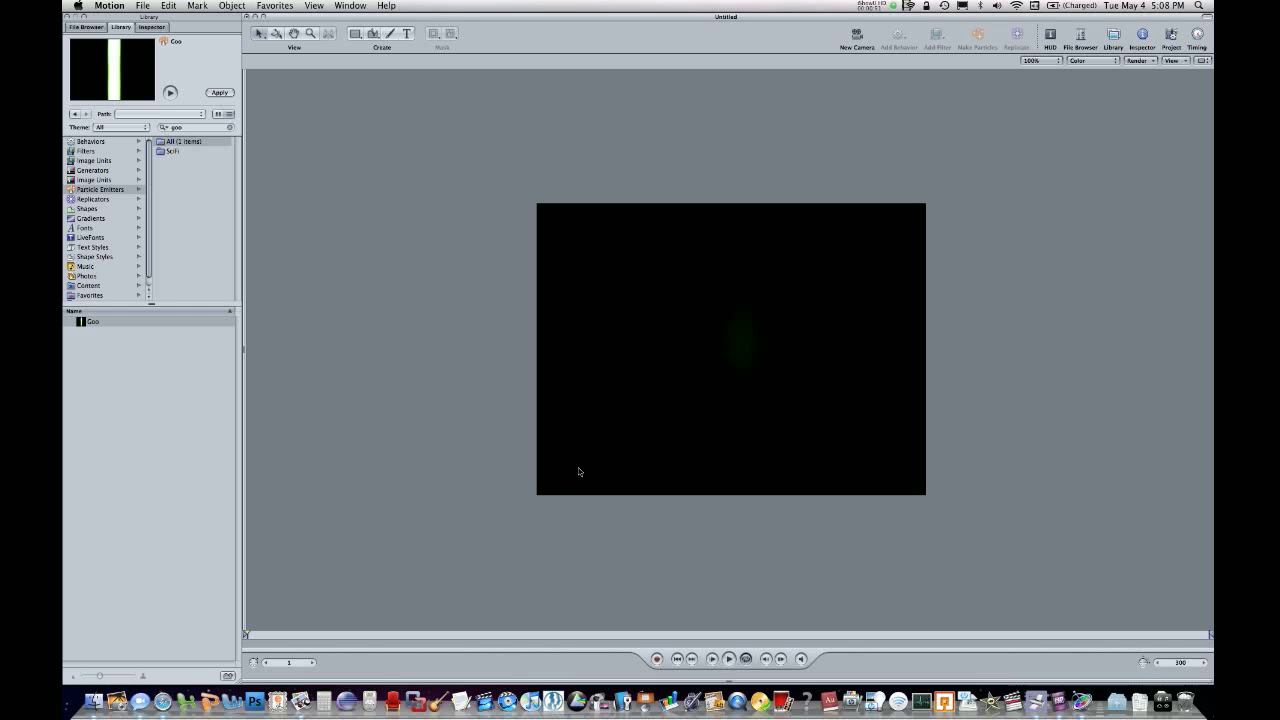
Show the project's layers and timeline, and move the playhead to frame 136.
{"action": "key", "text": "super+4"}
{"action": "key", "text": "super+7"}
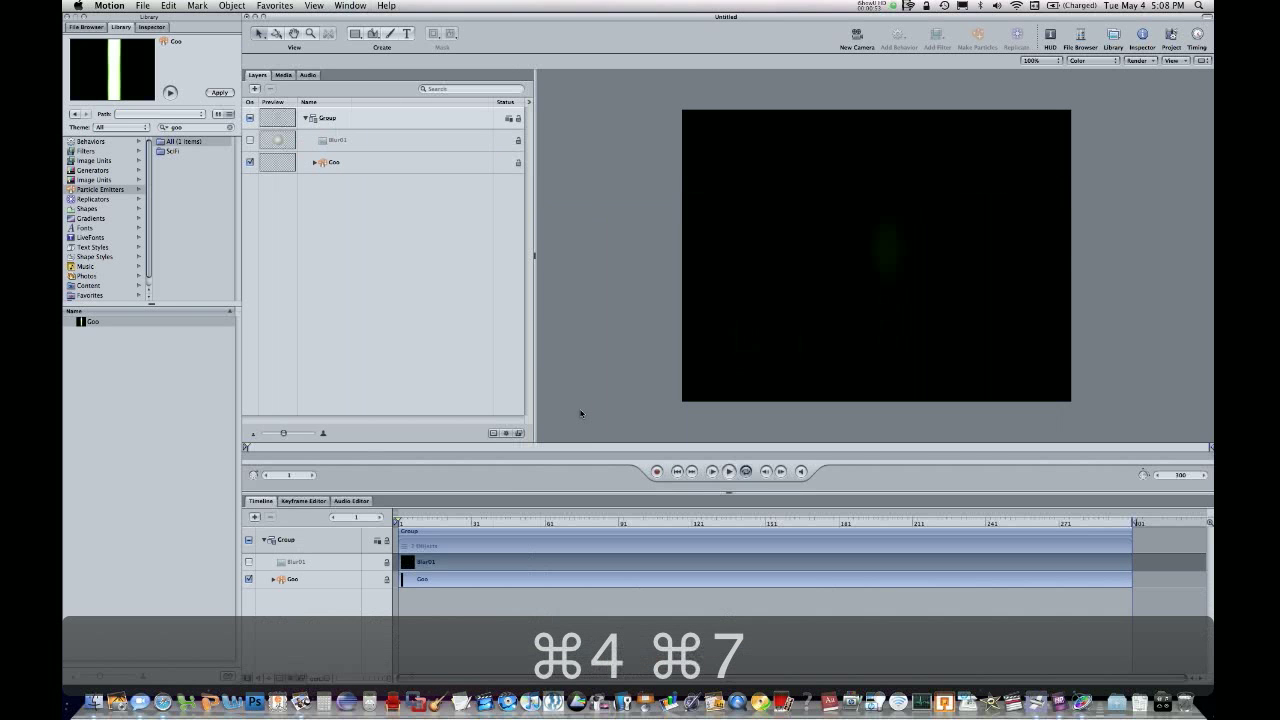
{"action": "left_click_drag", "start_coordinate": [490, 518], "coordinate": [729, 519]}
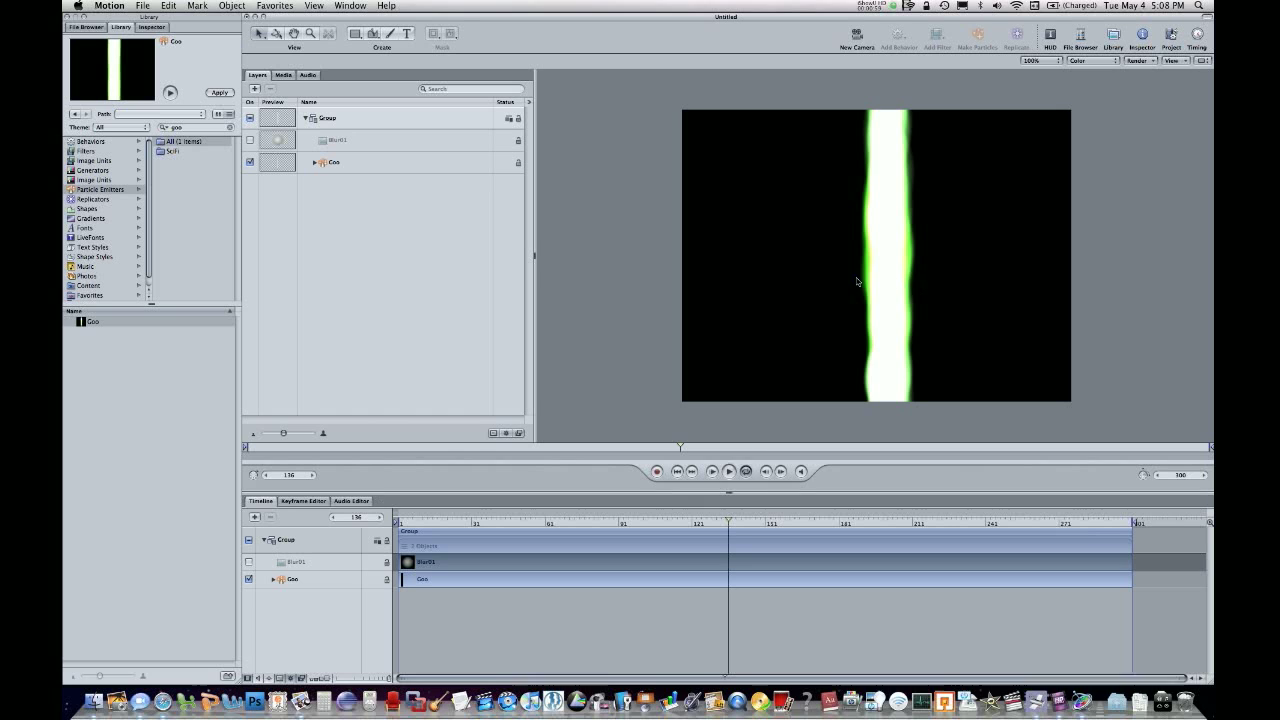
Select the Goo emitter and display its emitter parameters for editing.
{"action": "left_click", "coordinate": [894, 275]}
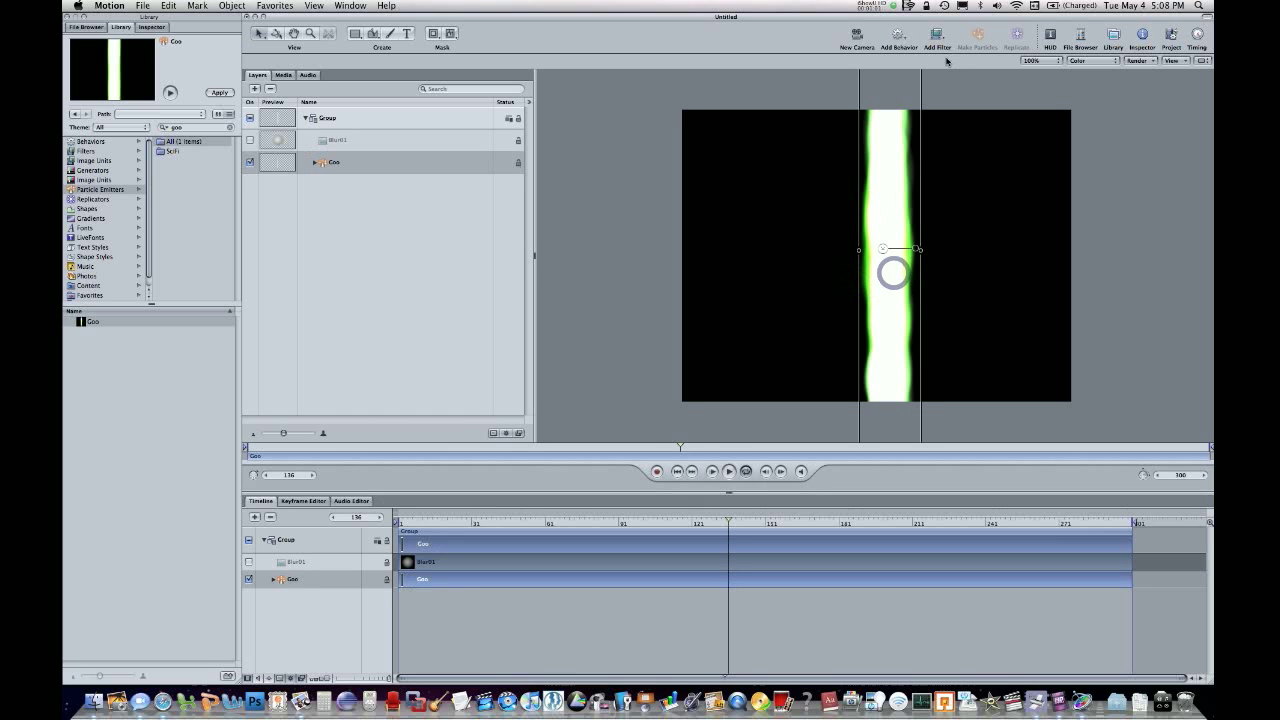
{"action": "left_click", "coordinate": [298, 160]}
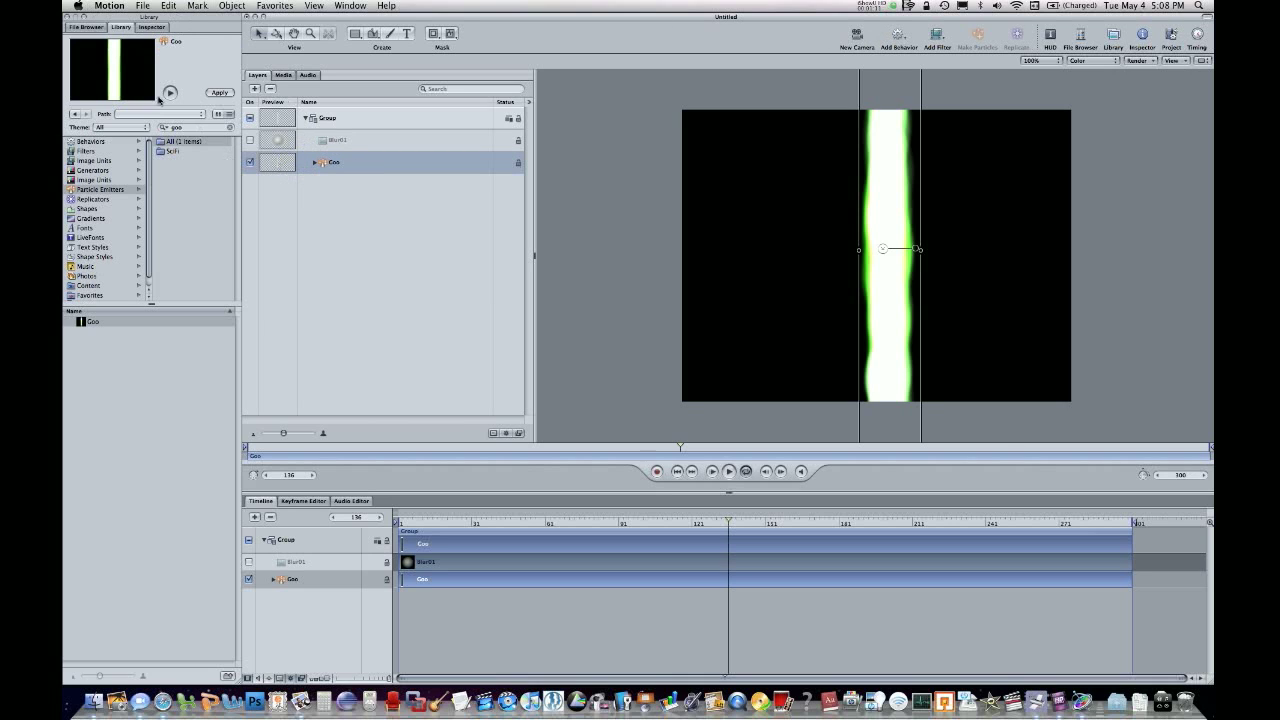
{"action": "left_click", "coordinate": [166, 30]}
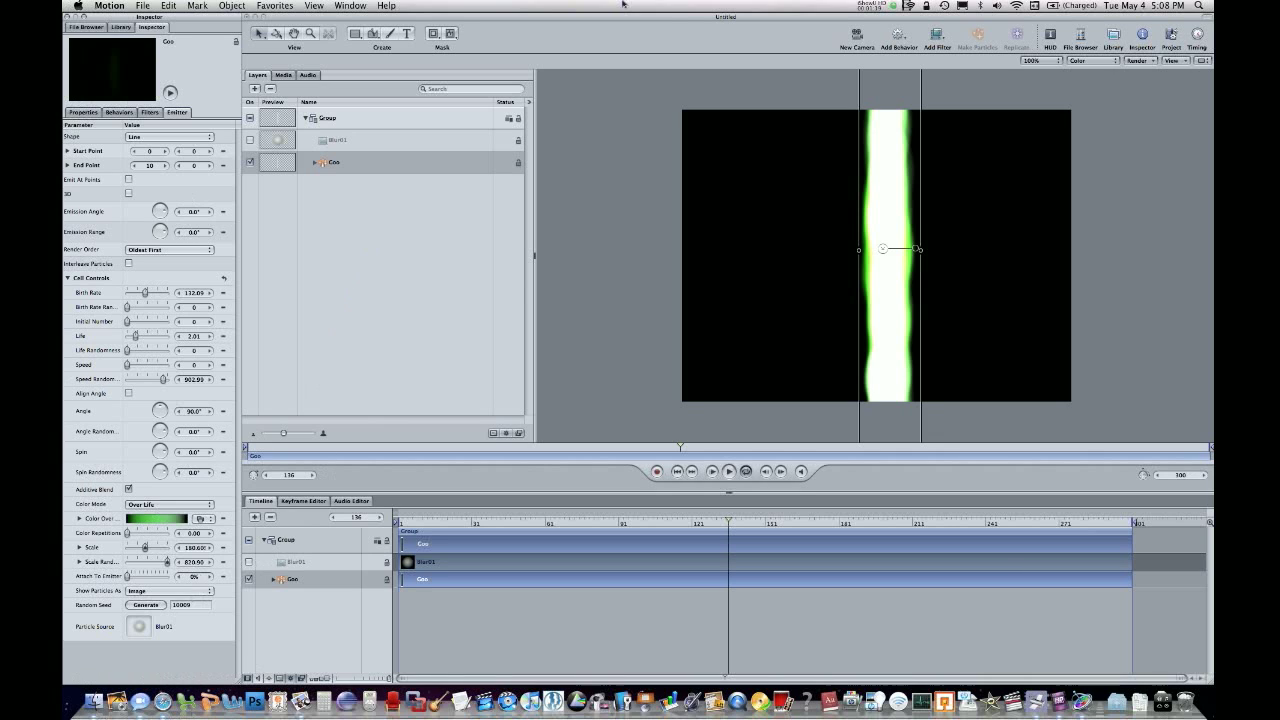
Widen the Goo emitter's emission range to about 255° using the floating emitter controls, and close them.
{"action": "left_click", "coordinate": [1050, 37]}
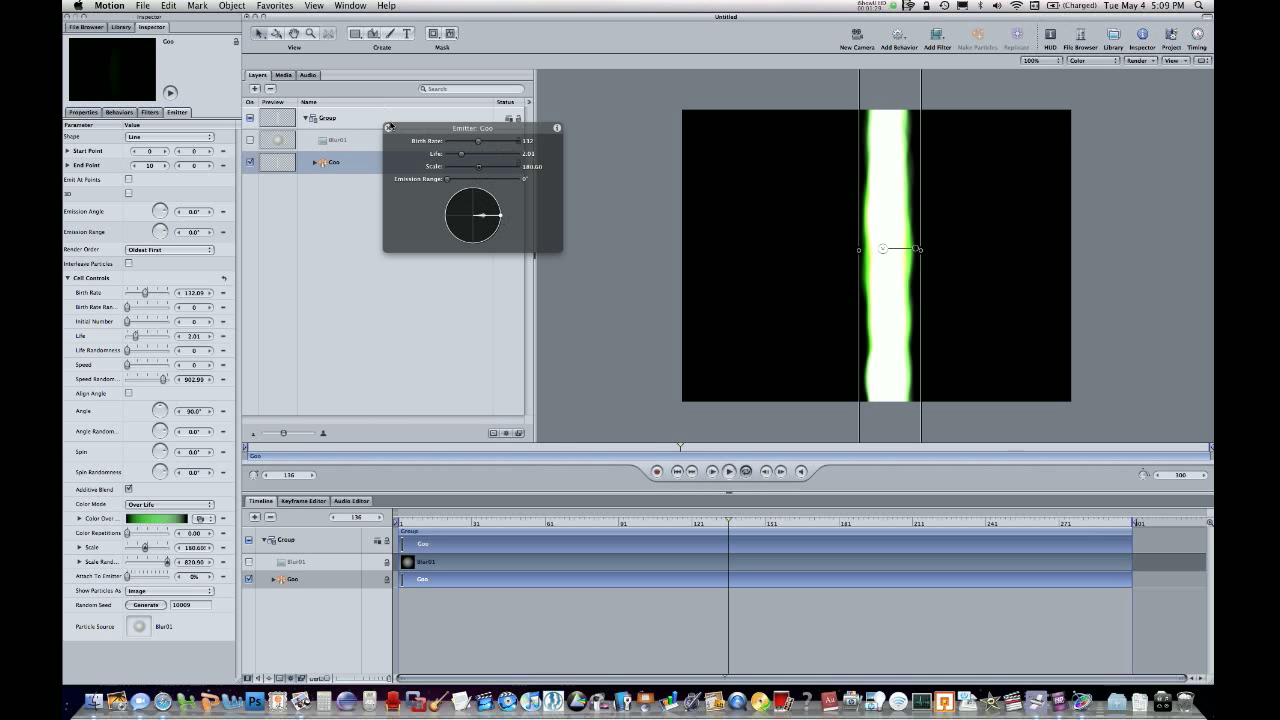
{"action": "mouse_move", "coordinate": [500, 216]}
{"action": "left_mouse_down"}
{"action": "mouse_move", "coordinate": [472, 188]}
{"action": "mouse_move", "coordinate": [427, 220]}
{"action": "mouse_move", "coordinate": [495, 225]}
{"action": "mouse_move", "coordinate": [545, 271]}
{"action": "mouse_move", "coordinate": [540, 229]}
{"action": "mouse_move", "coordinate": [525, 252]}
{"action": "mouse_move", "coordinate": [435, 258]}
{"action": "mouse_move", "coordinate": [423, 229]}
{"action": "mouse_move", "coordinate": [440, 205]}
{"action": "mouse_move", "coordinate": [486, 208]}
{"action": "mouse_move", "coordinate": [469, 193]}
{"action": "left_mouse_up"}
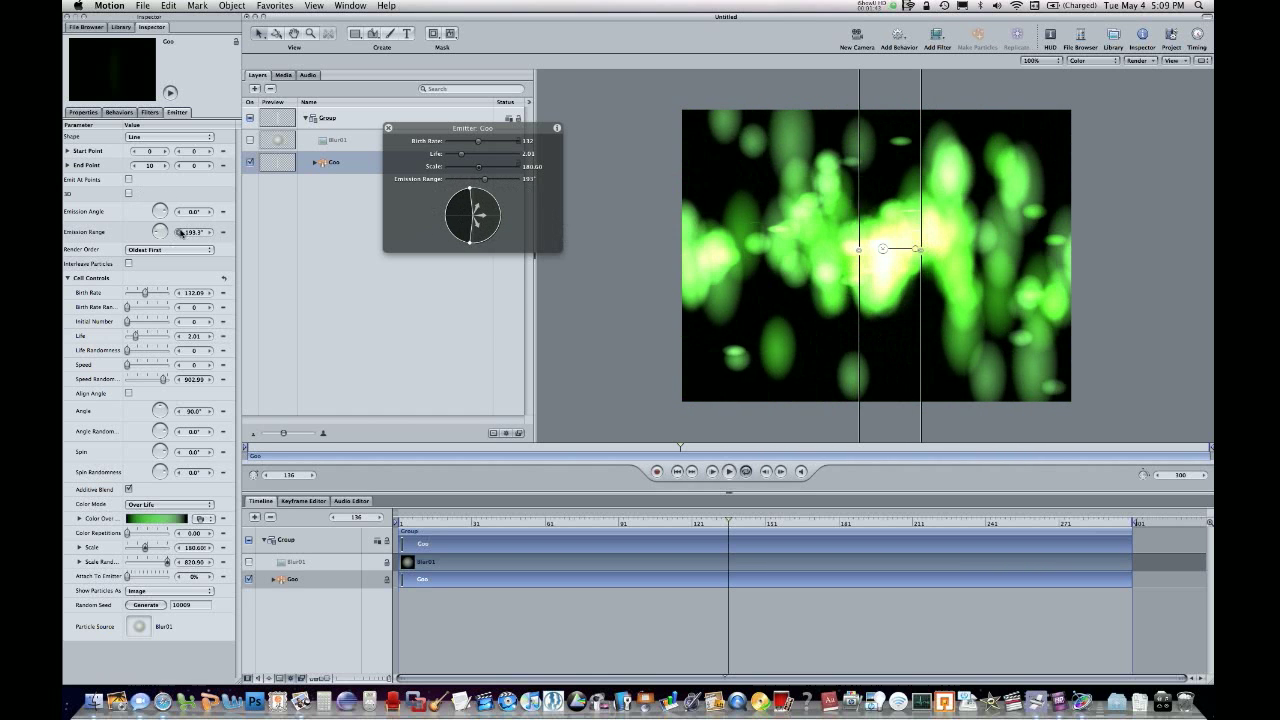
{"action": "mouse_move", "coordinate": [469, 190]}
{"action": "left_mouse_down"}
{"action": "mouse_move", "coordinate": [488, 237]}
{"action": "mouse_move", "coordinate": [480, 271]}
{"action": "mouse_move", "coordinate": [472, 183]}
{"action": "mouse_move", "coordinate": [394, 118]}
{"action": "left_mouse_up"}
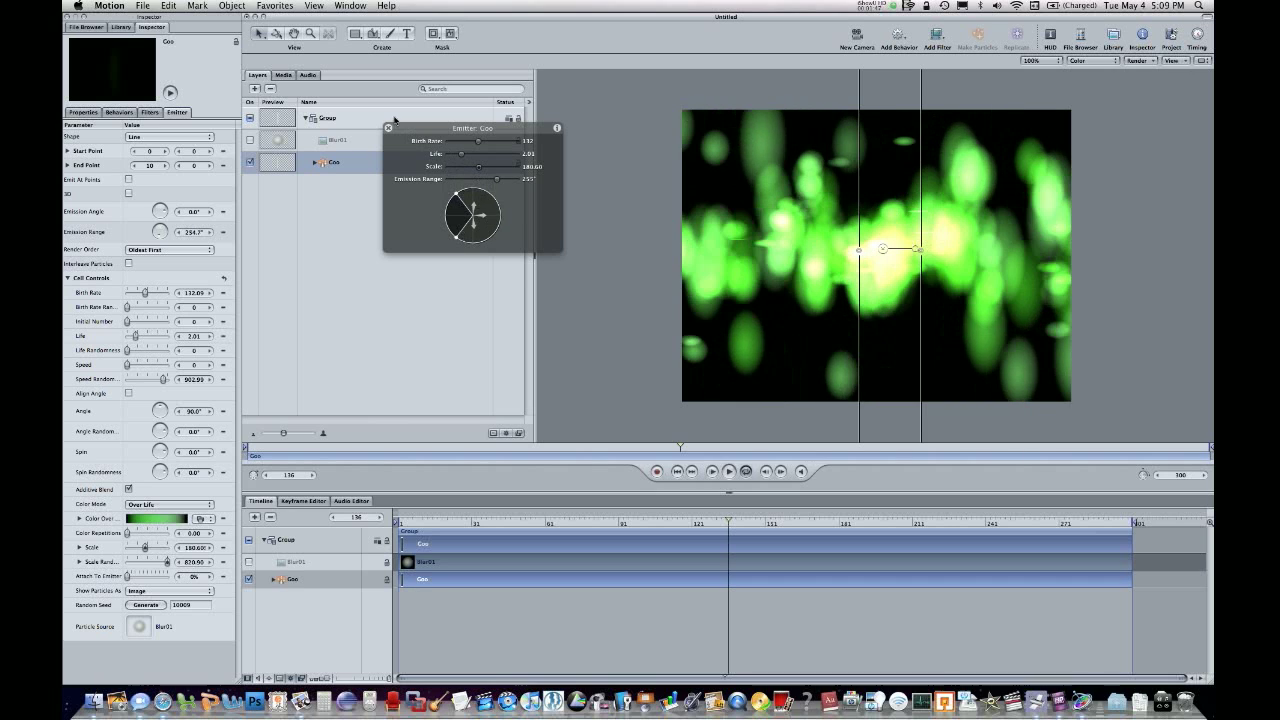
{"action": "left_click", "coordinate": [389, 128]}
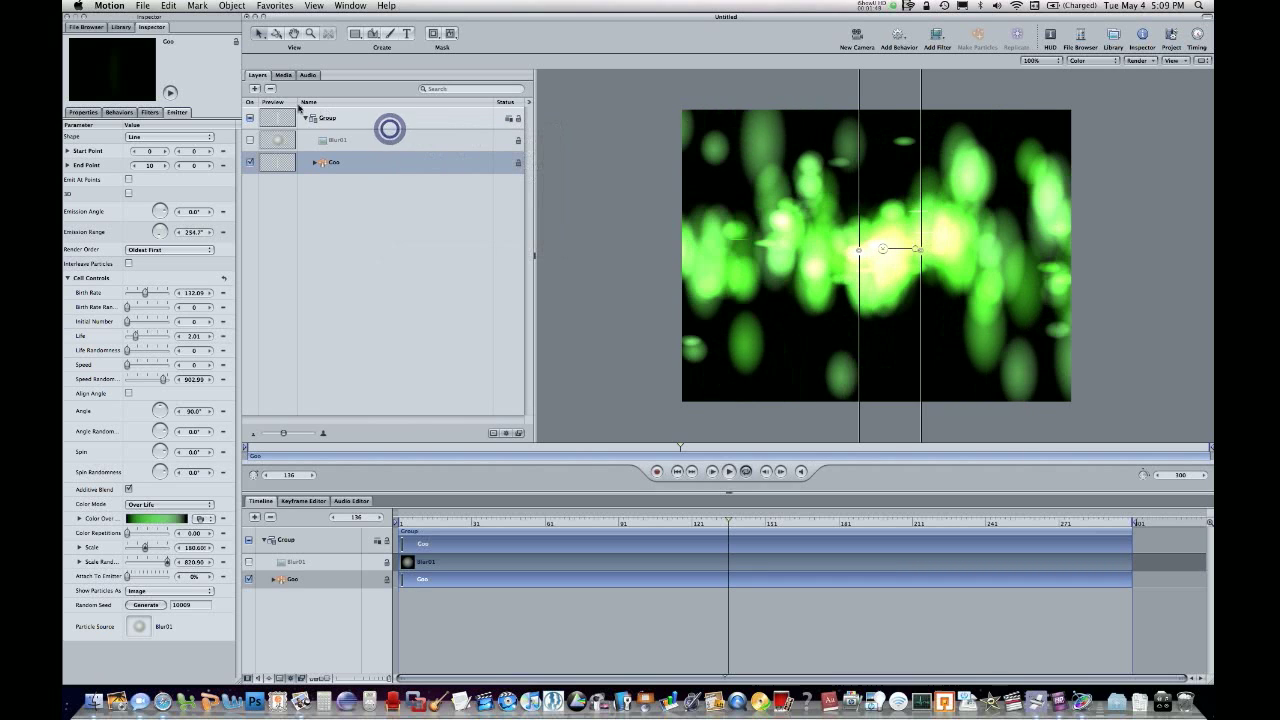
Look over the Goo emitter's general transform and blending properties, and return to its emitter parameters.
{"action": "left_click", "coordinate": [154, 27]}
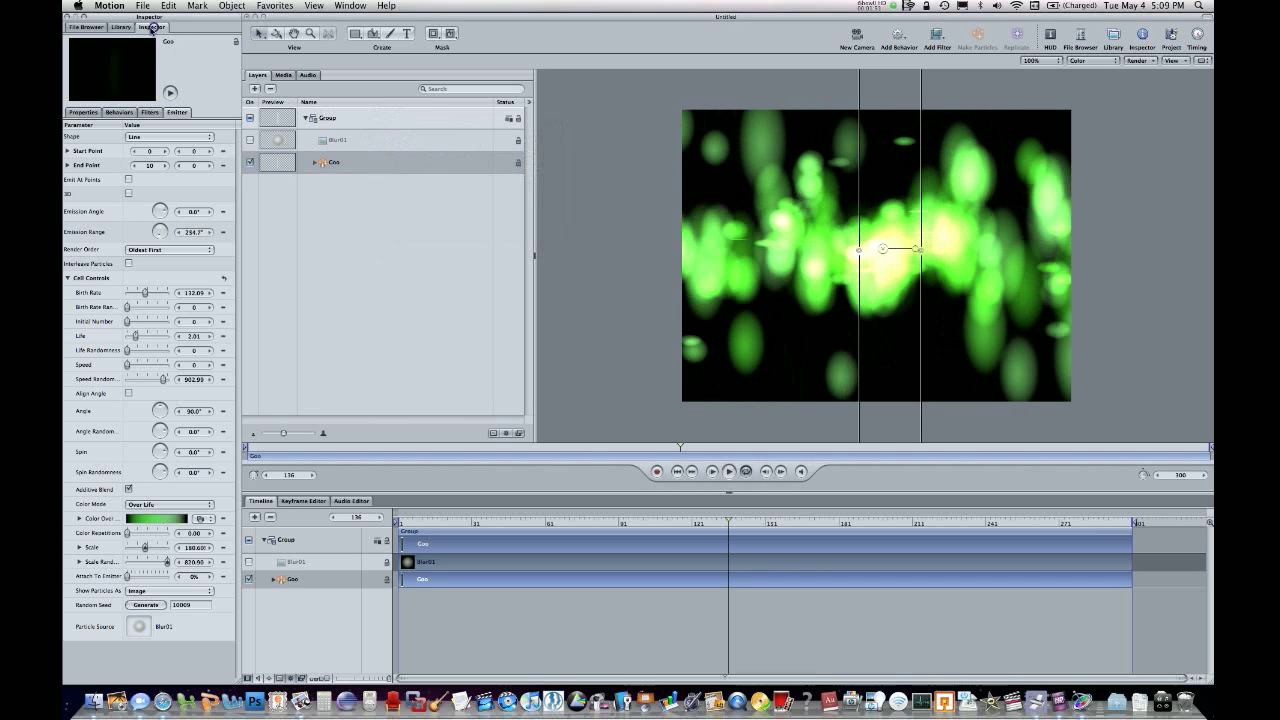
{"action": "left_click", "coordinate": [80, 112]}
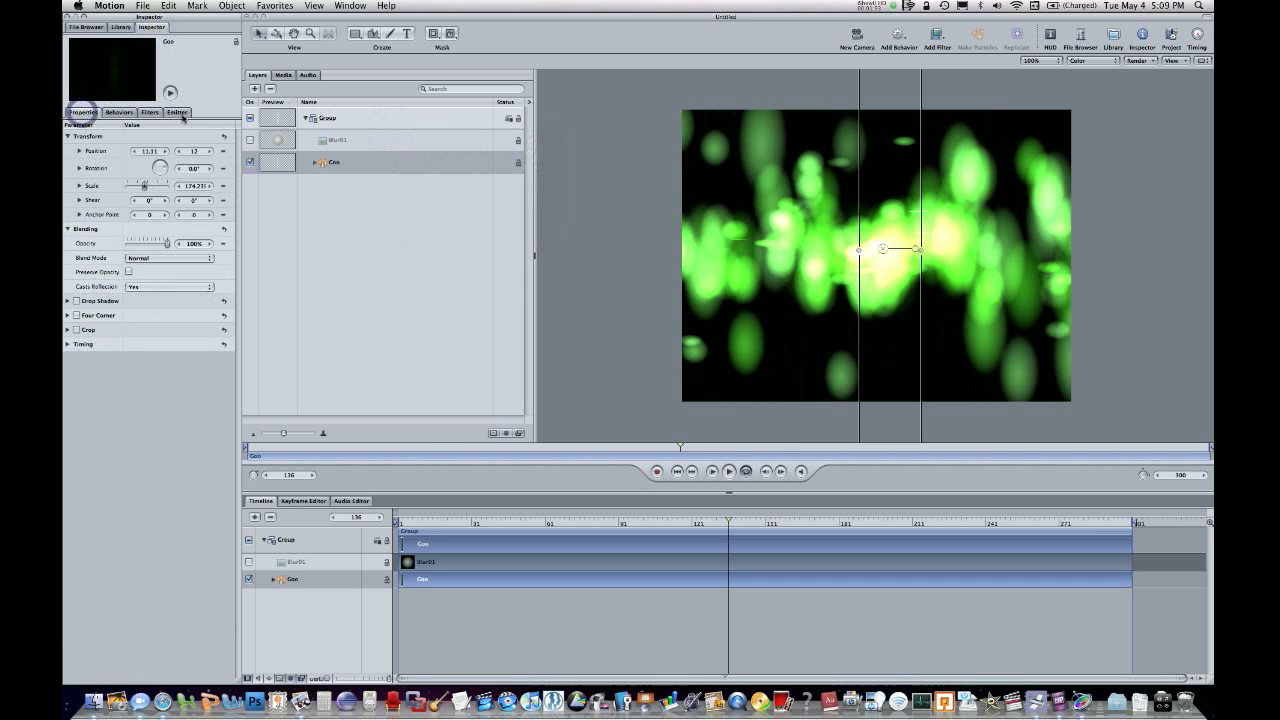
{"action": "left_click", "coordinate": [179, 112]}
{"action": "left_click", "coordinate": [162, 29]}
{"action": "left_click", "coordinate": [178, 110]}
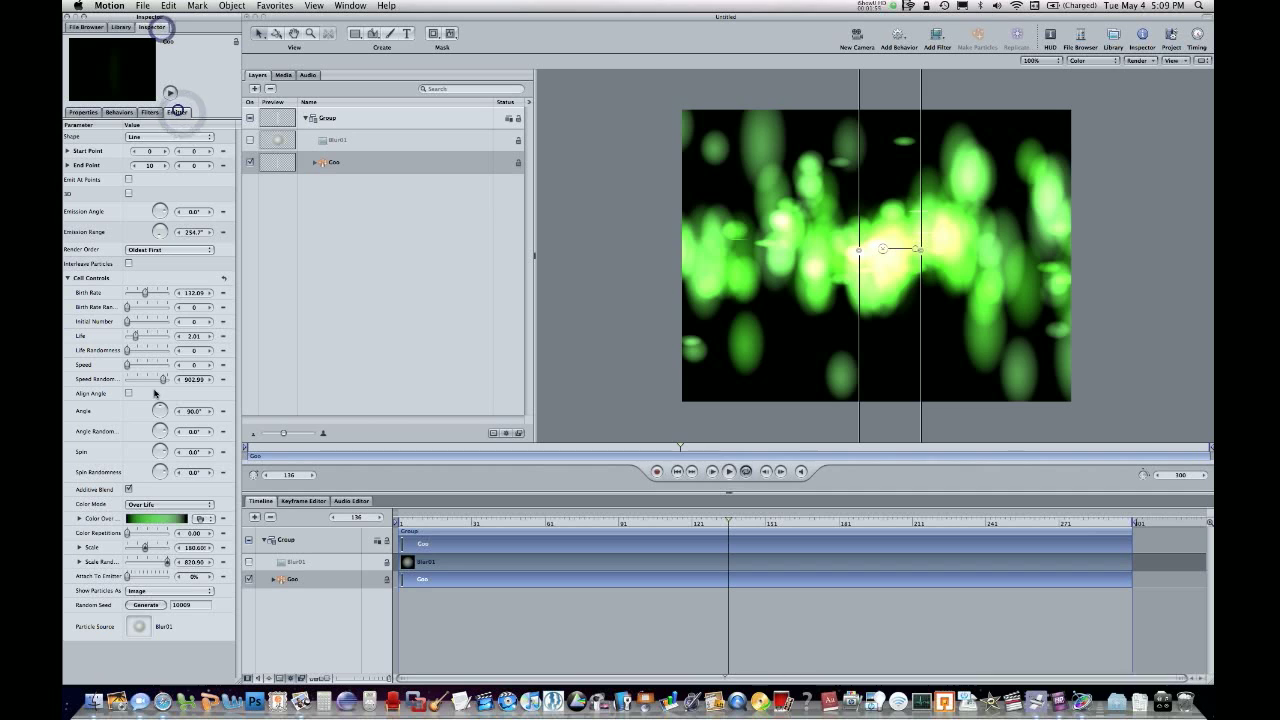
Try the Atlantic Blue and Walnut gradient presets on the Goo emitter's Color Over Life.
{"action": "left_click", "coordinate": [198, 518]}
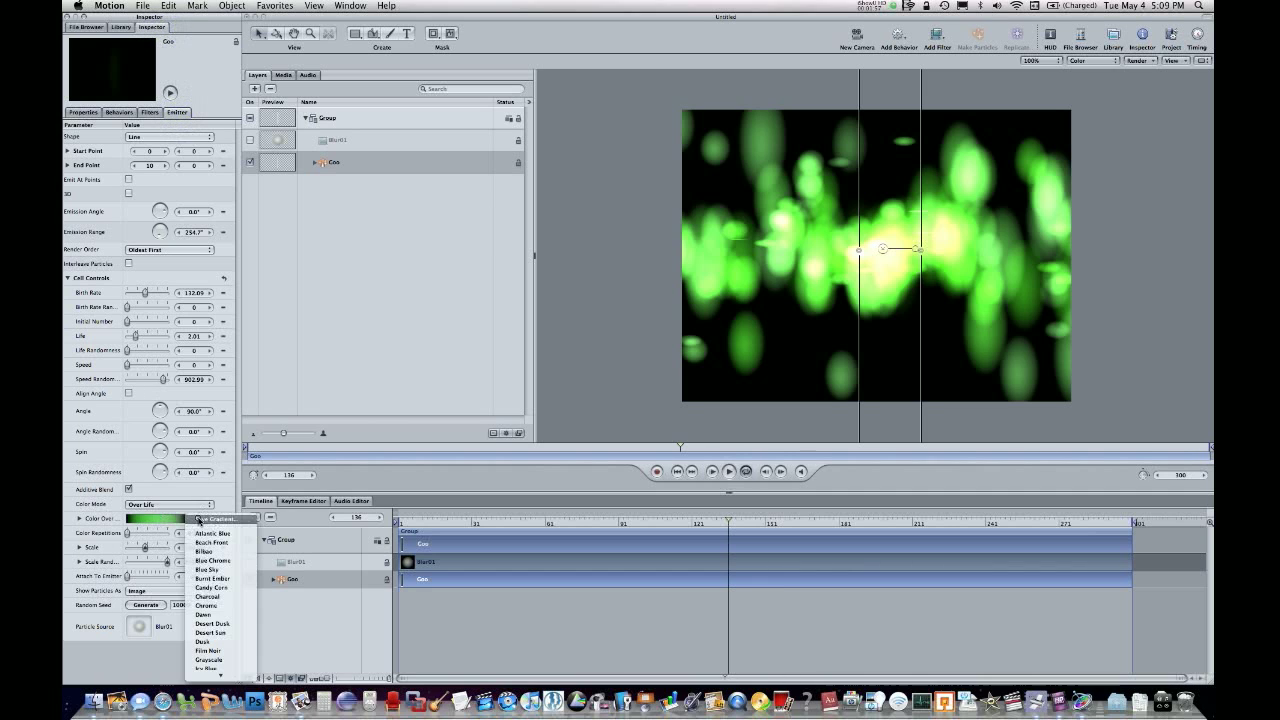
{"action": "left_click", "coordinate": [160, 518]}
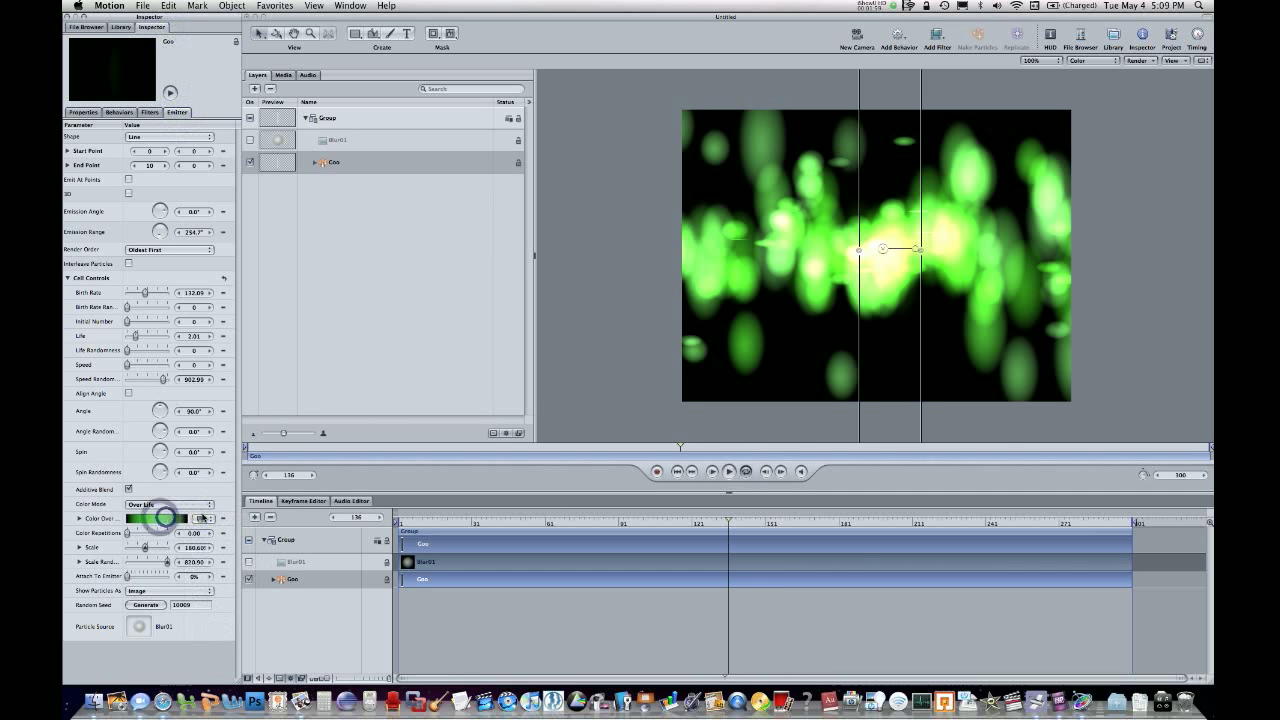
{"action": "left_click", "coordinate": [201, 518]}
{"action": "left_click", "coordinate": [212, 533]}
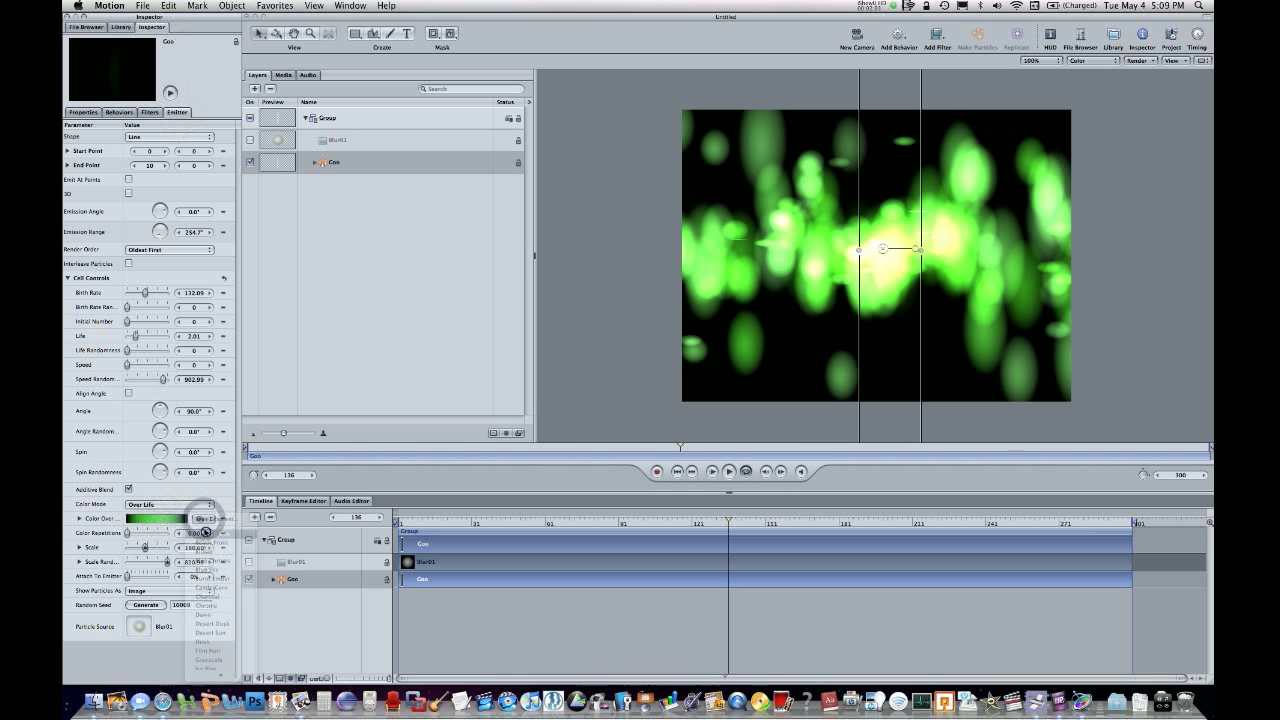
{"action": "left_click", "coordinate": [210, 518]}
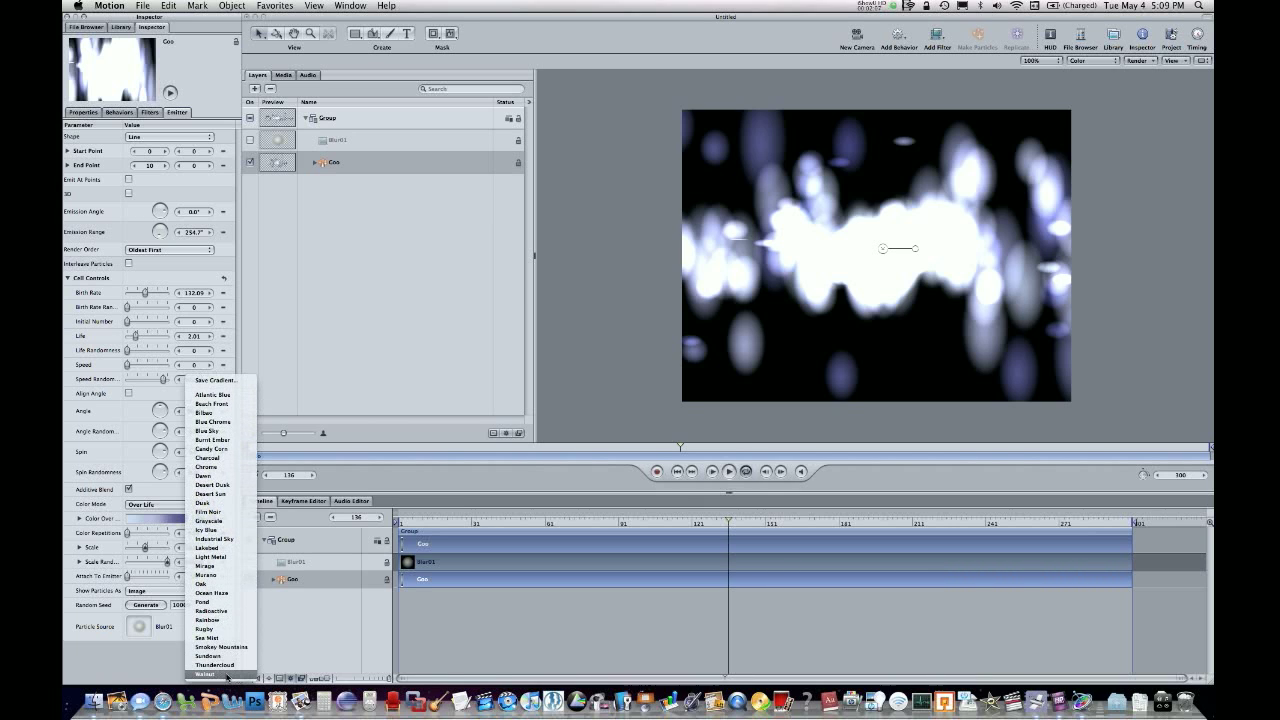
{"action": "left_click", "coordinate": [226, 675]}
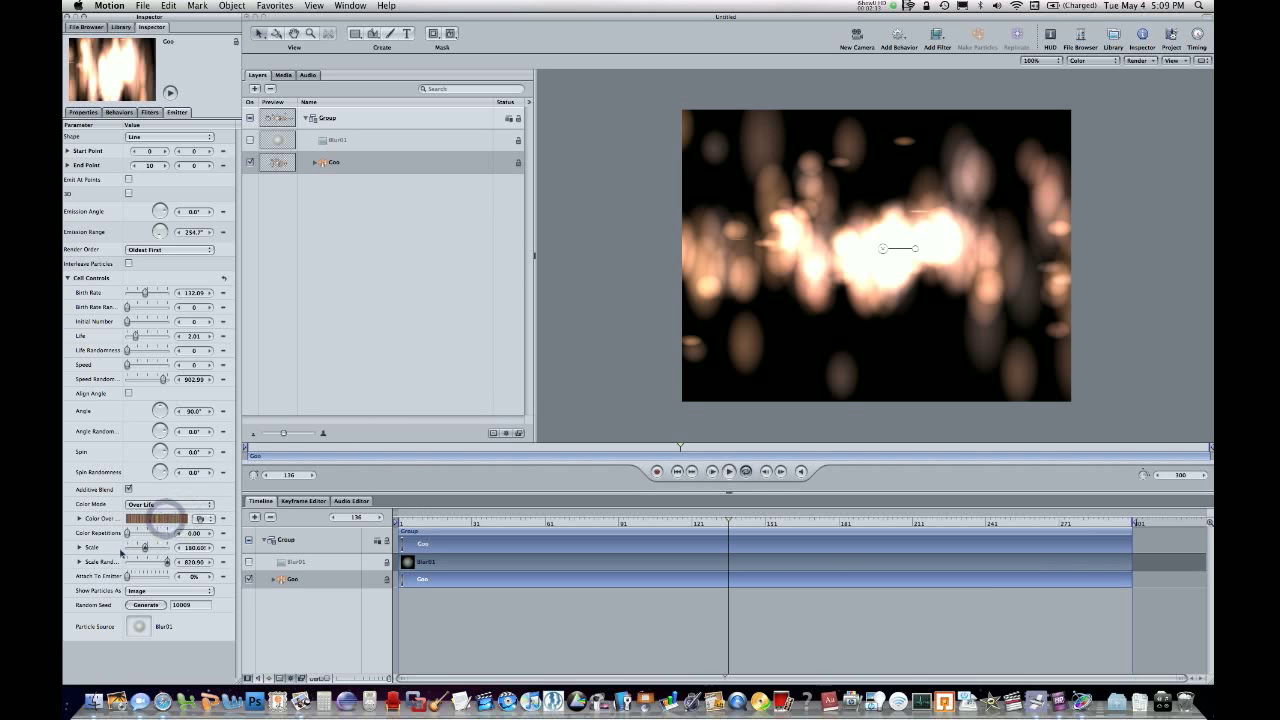
Expand the Color Over Life gradient and open the color palette for one of its first color tags.
{"action": "left_click_drag", "start_coordinate": [148, 536], "coordinate": [120, 536]}
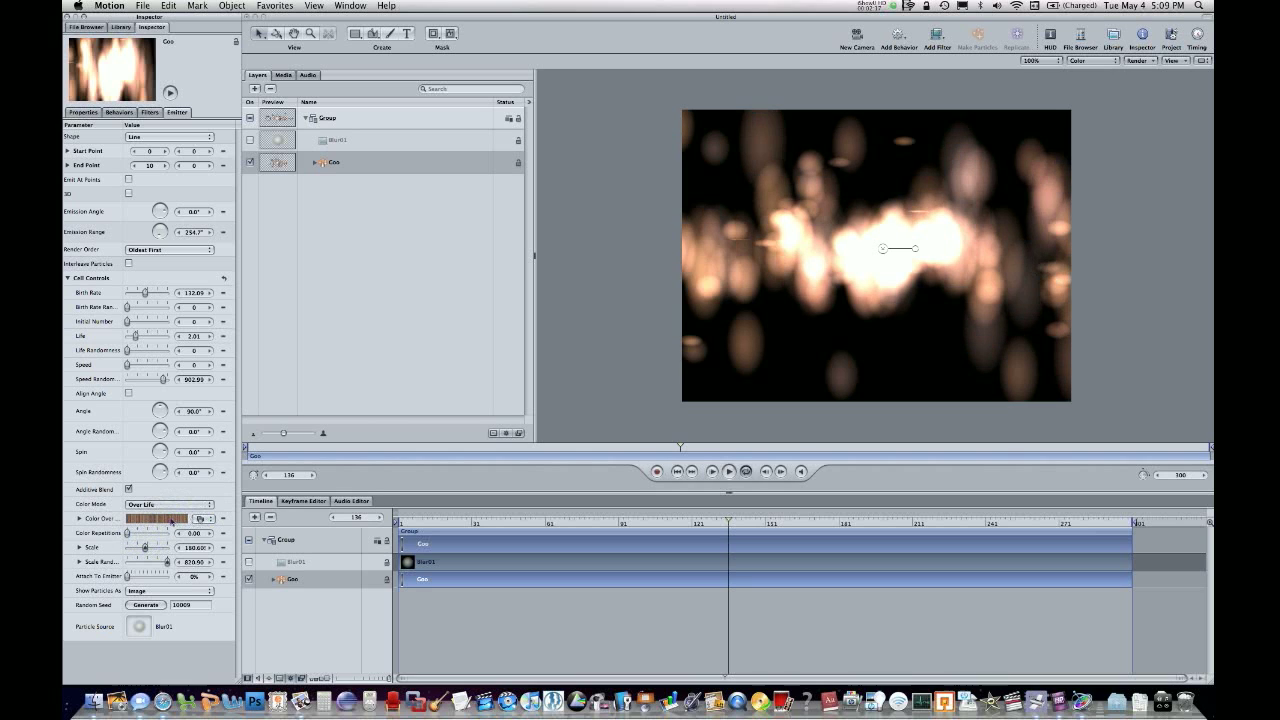
{"action": "left_click", "coordinate": [78, 519]}
{"action": "left_click", "coordinate": [74, 569]}
{"action": "left_click", "coordinate": [148, 588]}
{"action": "left_click", "coordinate": [148, 588]}
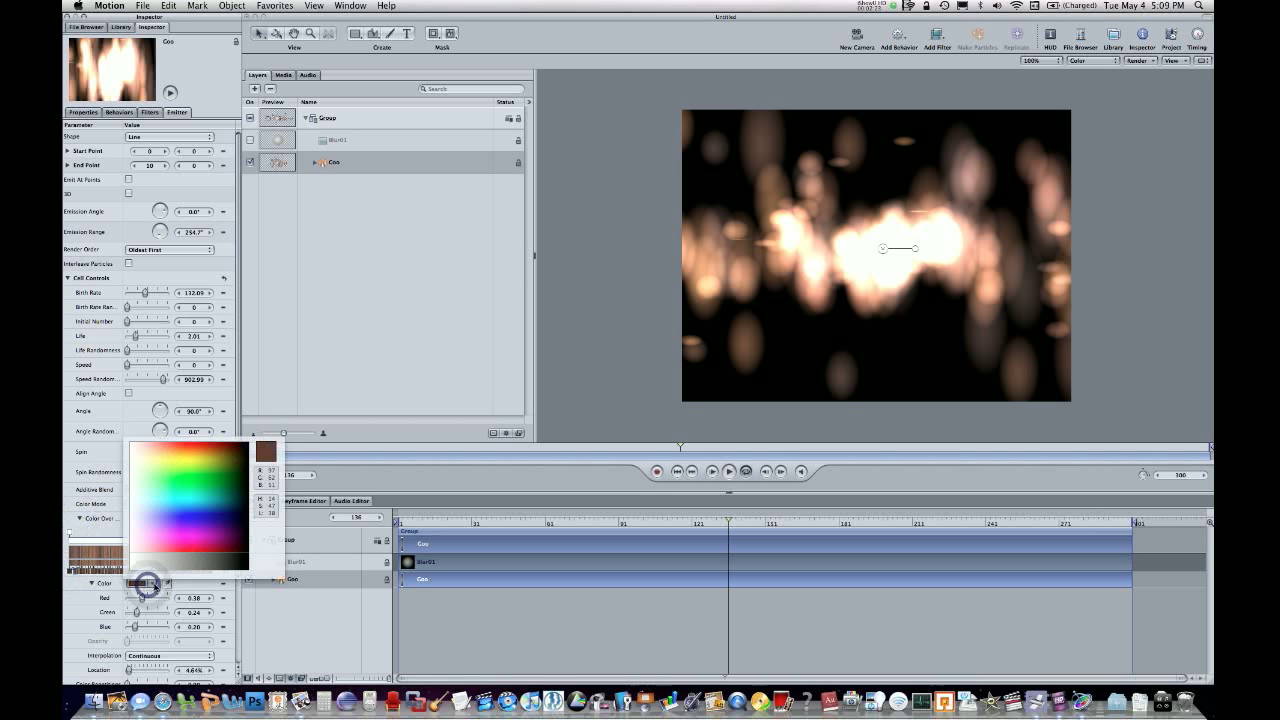
Apply a pale blue-to-indigo gradient preset to Color Over Life and try picking a pink without selecting a color tag.
{"action": "left_click", "coordinate": [196, 519]}
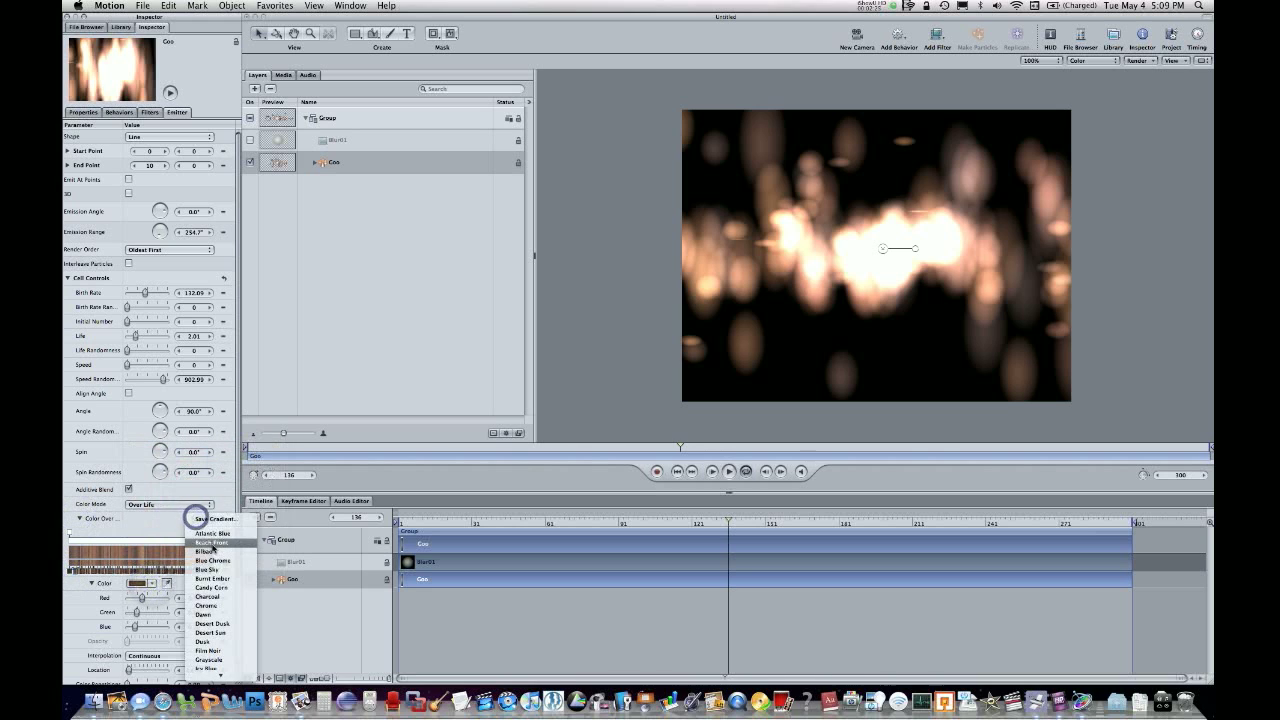
{"action": "left_click", "coordinate": [212, 560]}
{"action": "left_click", "coordinate": [148, 583]}
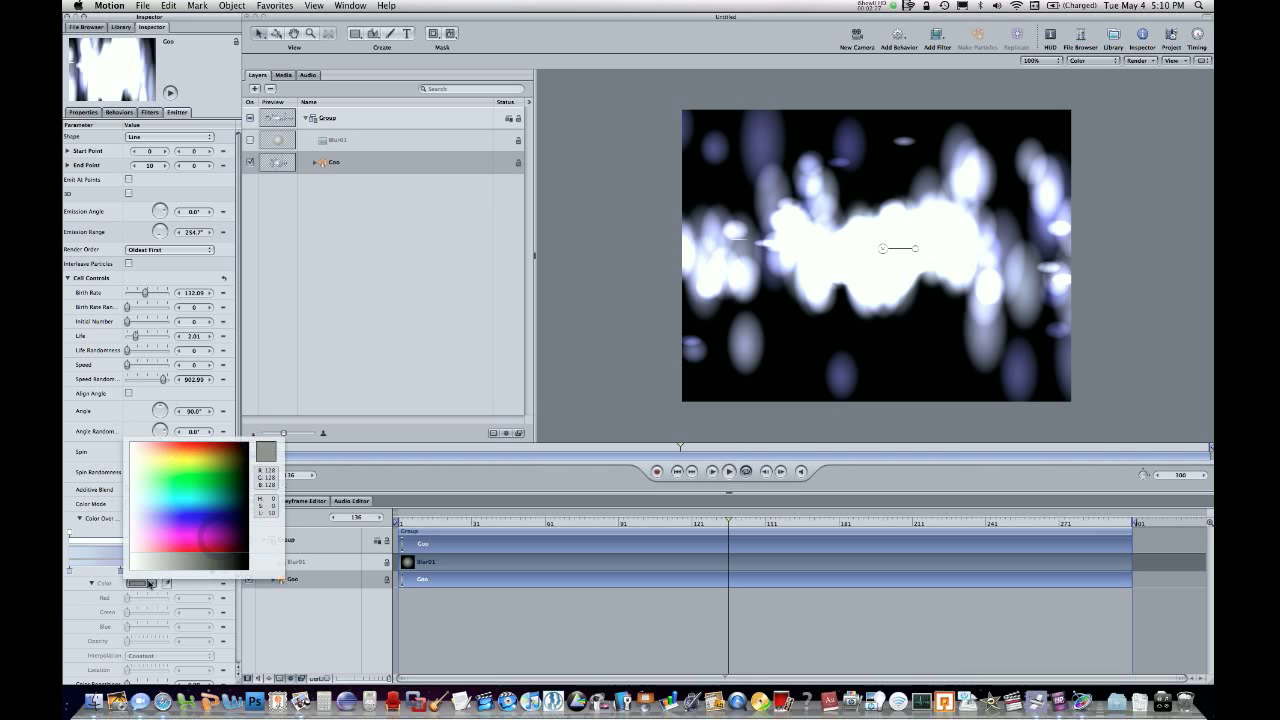
{"action": "left_click", "coordinate": [204, 541]}
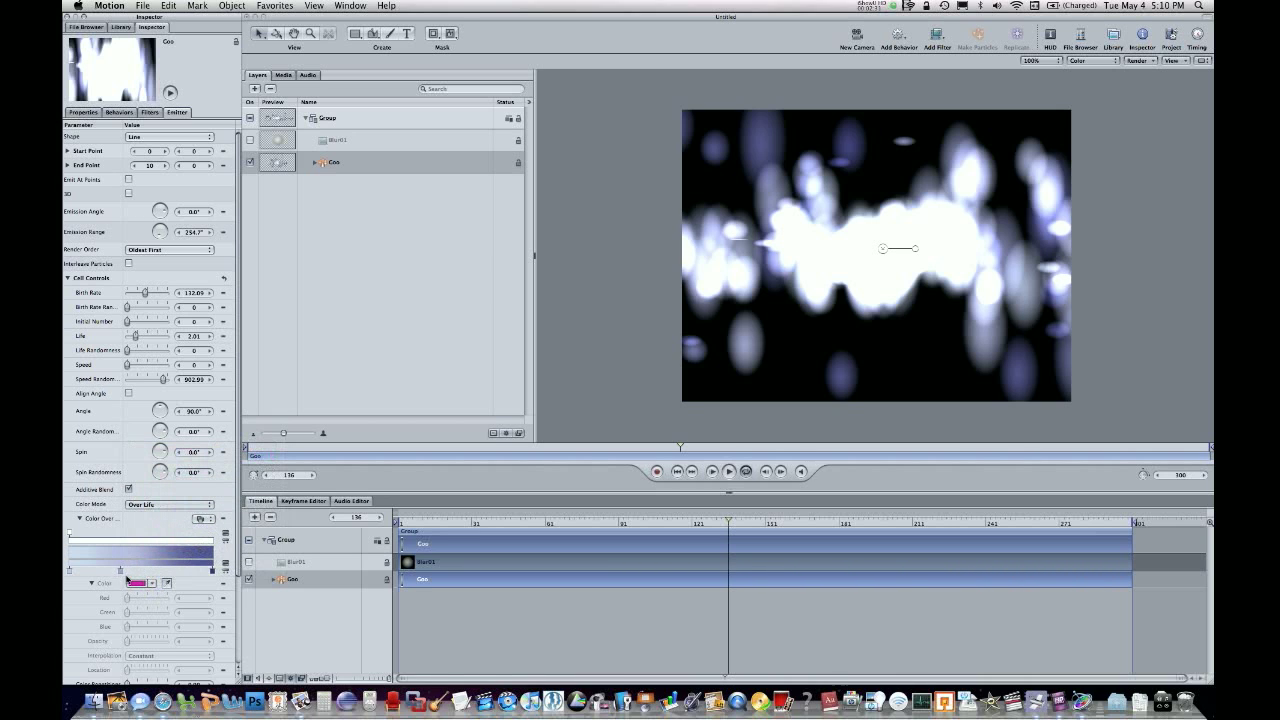
Try recoloring the gradient's first color tag magenta and moving the middle tag to about 42%, and undo both changes.
{"action": "left_click", "coordinate": [70, 570]}
{"action": "left_click", "coordinate": [145, 583]}
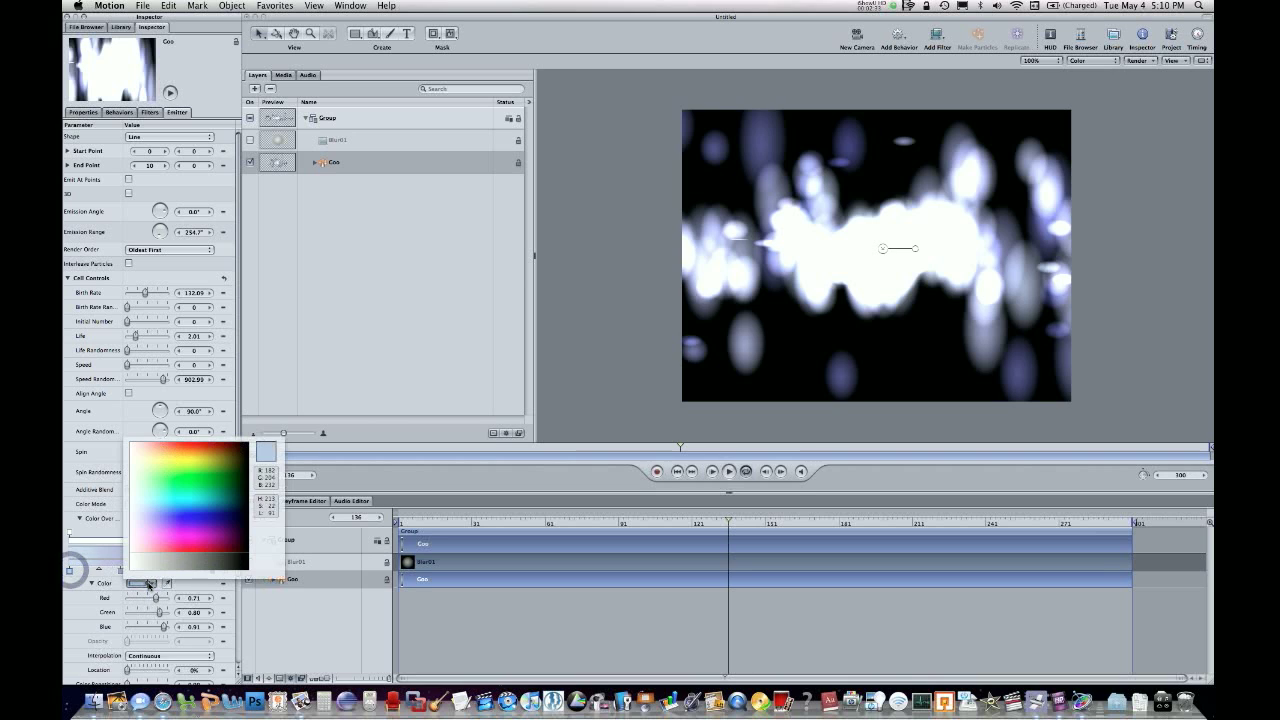
{"action": "left_click", "coordinate": [185, 532]}
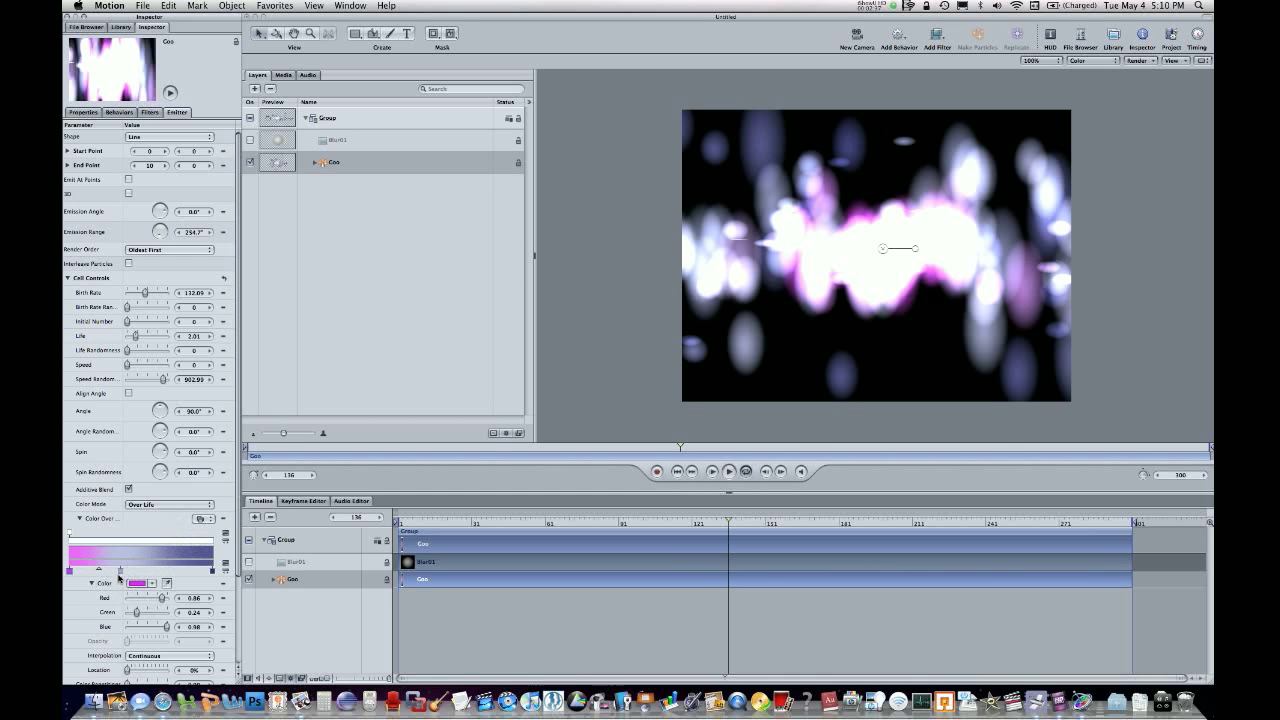
{"action": "left_click_drag", "start_coordinate": [119, 572], "coordinate": [130, 571]}
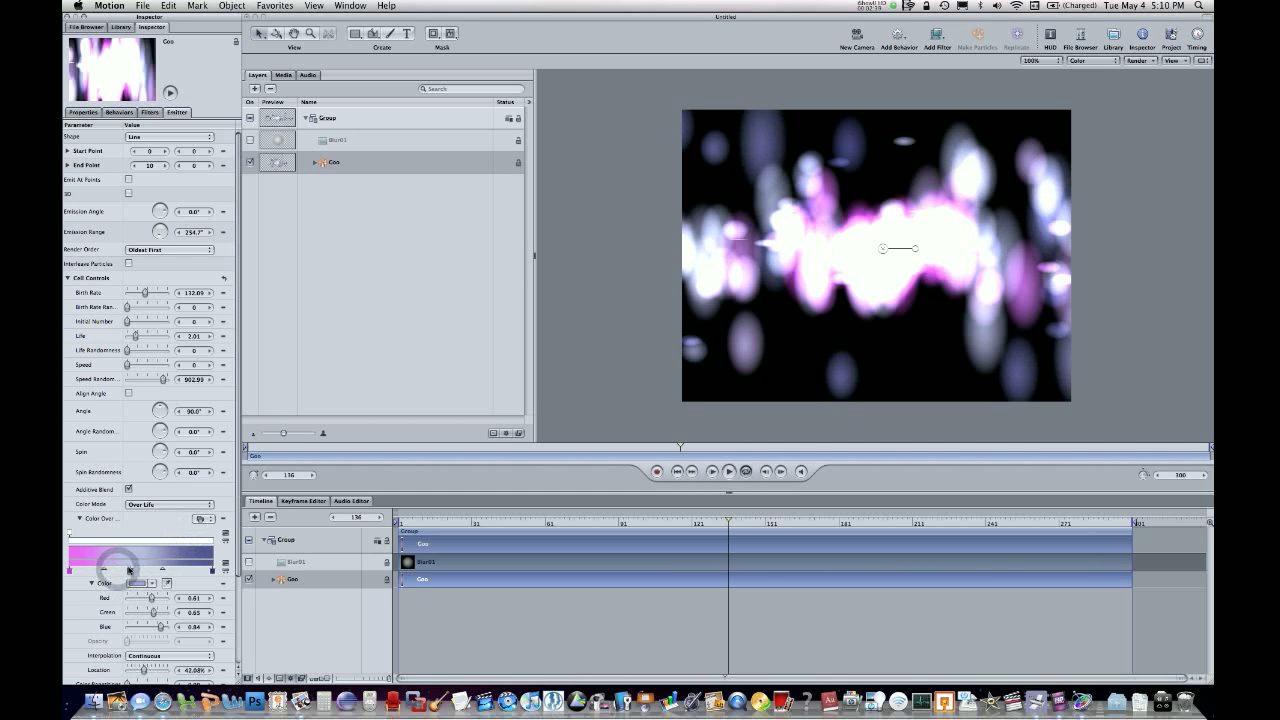
{"action": "key", "text": "super+z"}
{"action": "key", "text": "super+z"}
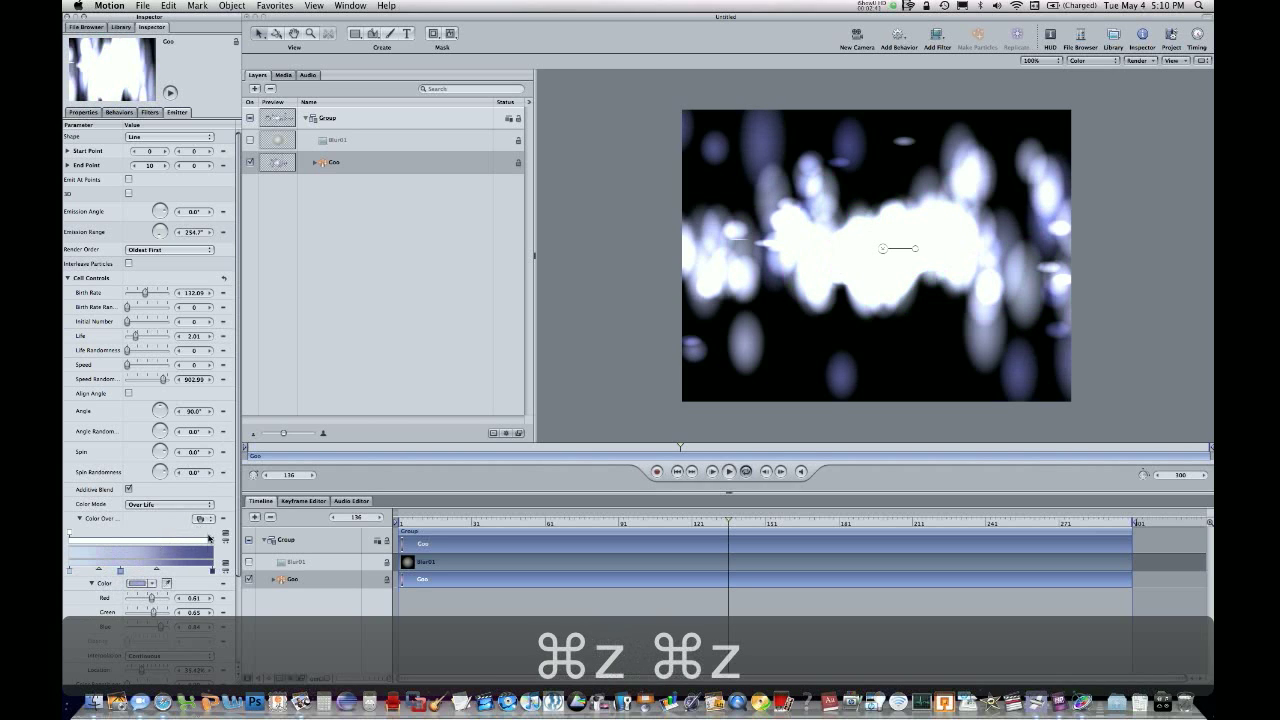
Apply the Icy Blue gradient preset to the Goo emitter's Color Over Life and scrub through the timeline to preview it.
{"action": "left_click", "coordinate": [207, 520]}
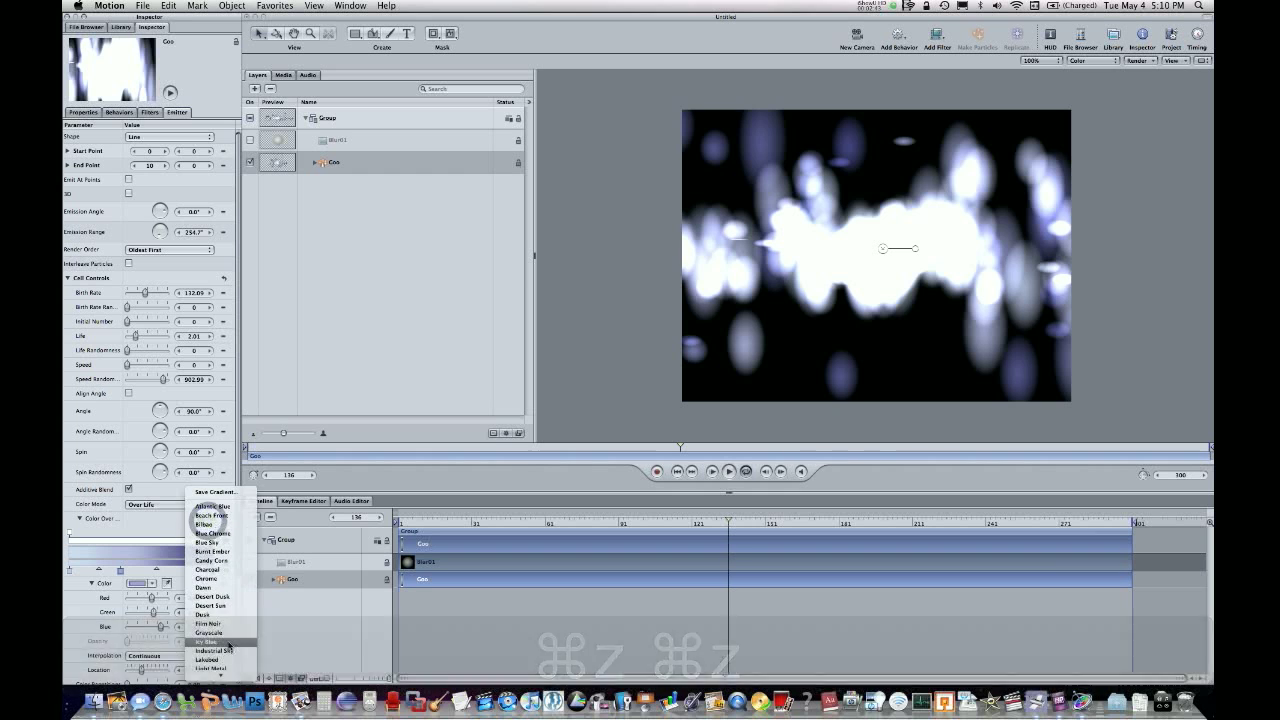
{"action": "left_click", "coordinate": [228, 642]}
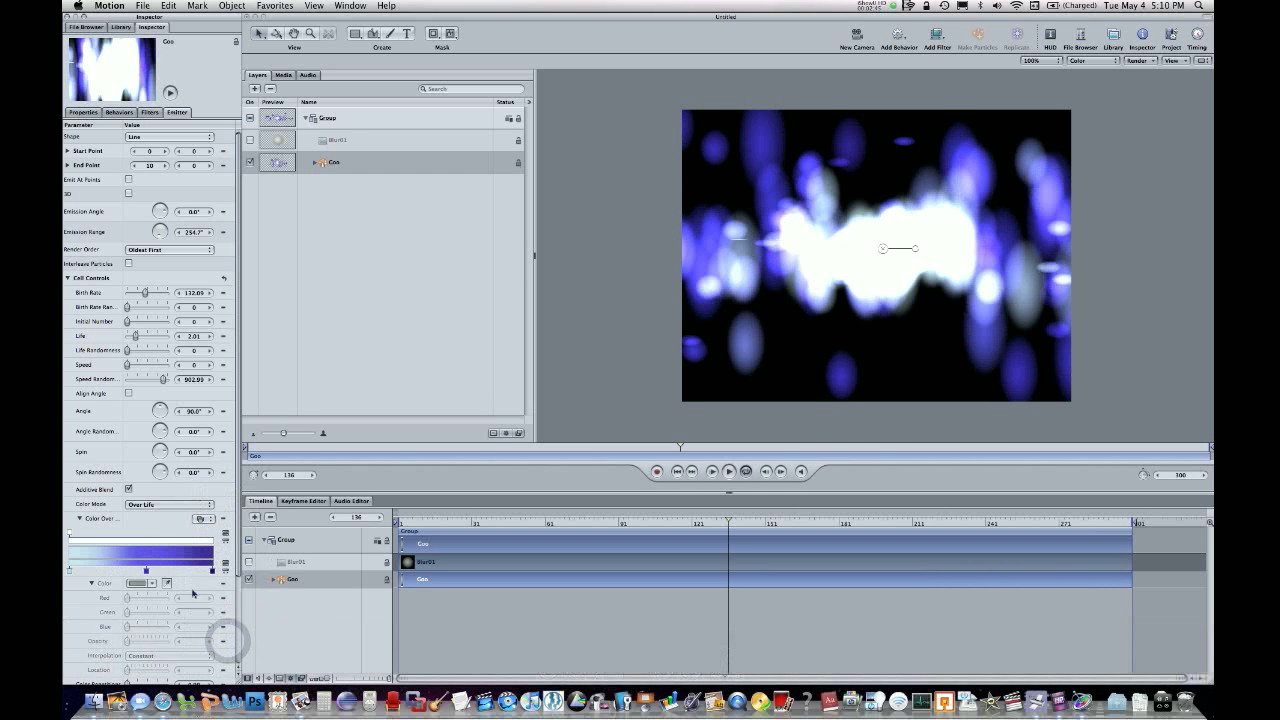
{"action": "left_click_drag", "start_coordinate": [420, 522], "coordinate": [942, 420]}
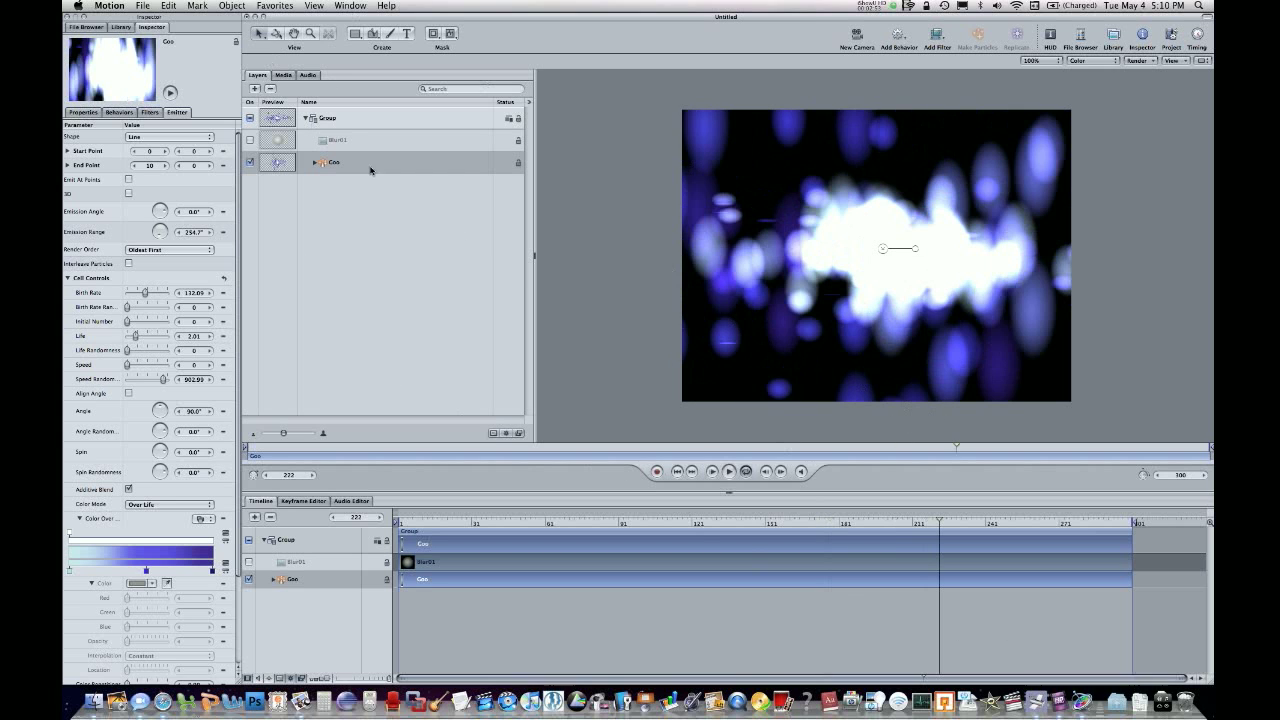
{"action": "left_click_drag", "start_coordinate": [858, 525], "coordinate": [376, 486]}
{"action": "left_click", "coordinate": [891, 221]}
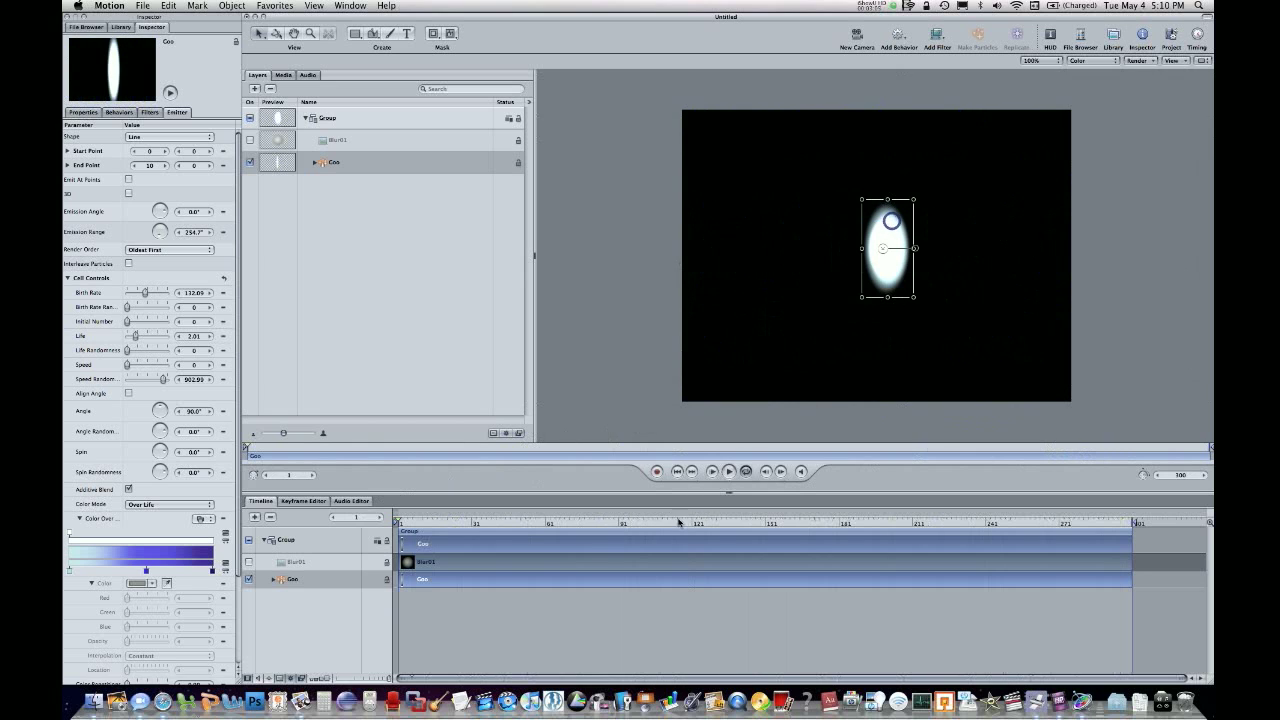
{"action": "left_click", "coordinate": [529, 524]}
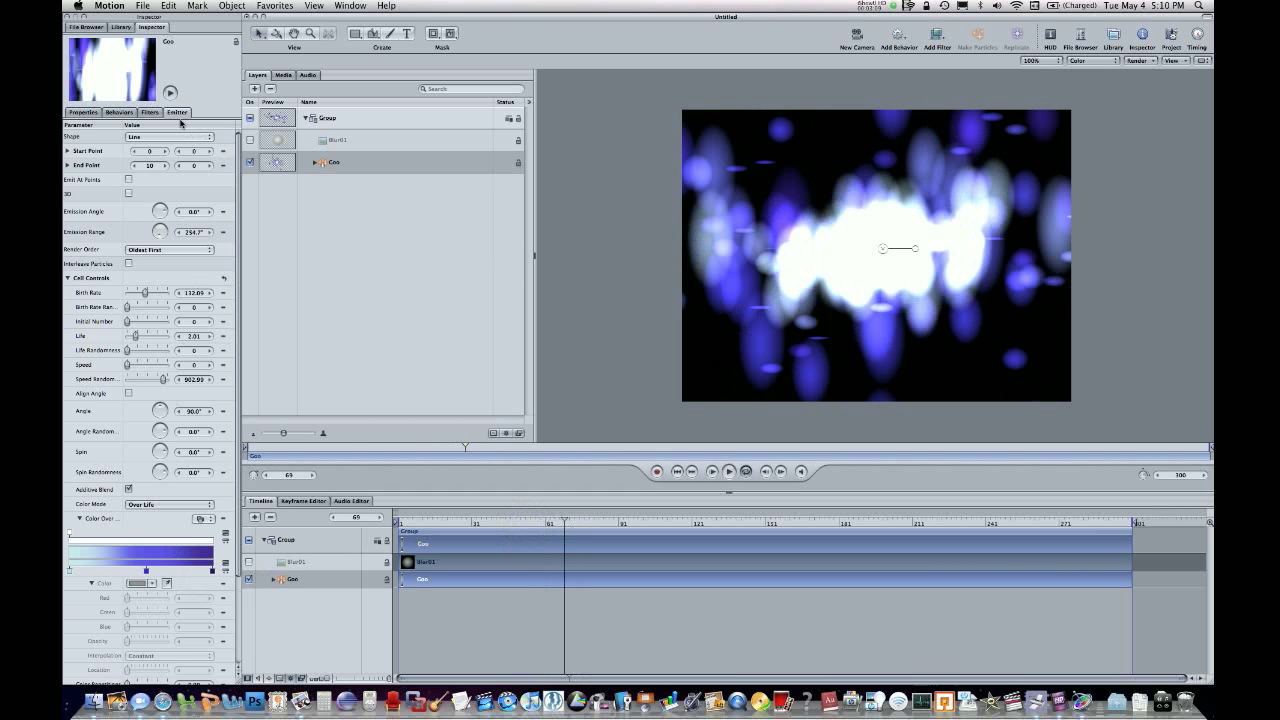
Try the Rectangle shape on the Goo emitter, and settle on Circle as its shape.
{"action": "left_click", "coordinate": [148, 140]}
{"action": "left_click", "coordinate": [150, 145]}
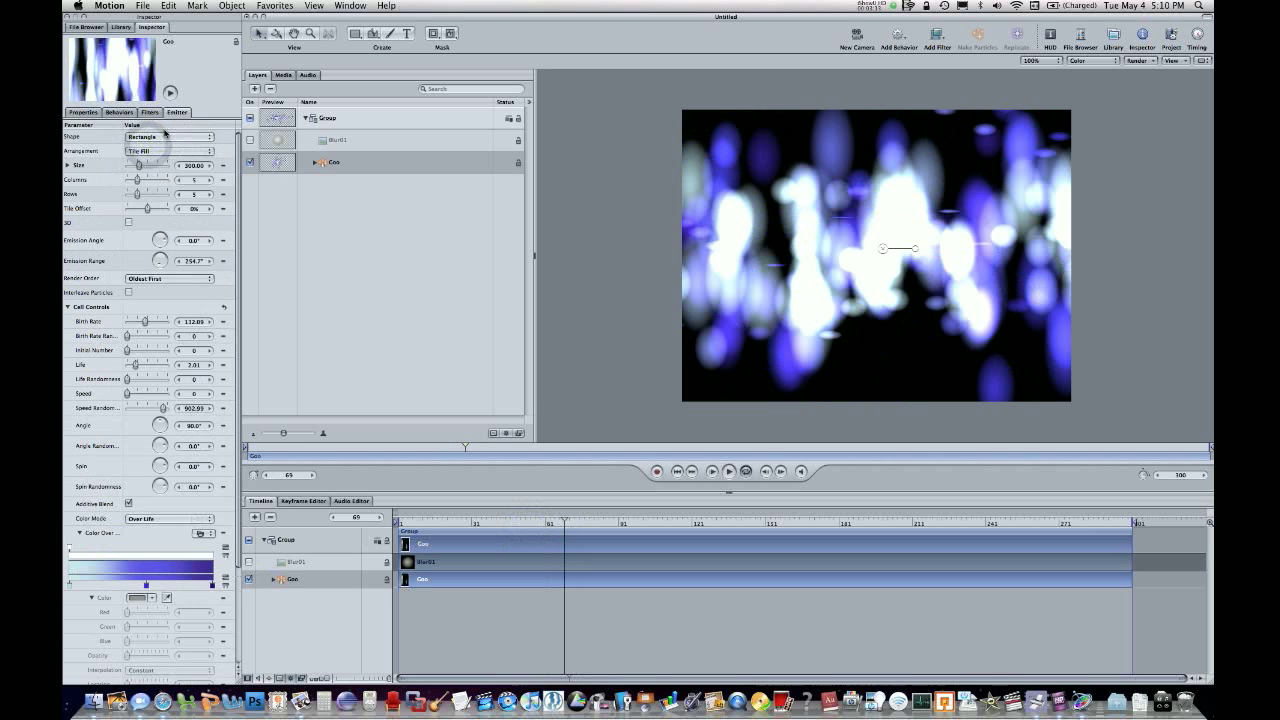
{"action": "left_click", "coordinate": [163, 136]}
{"action": "left_click", "coordinate": [159, 146]}
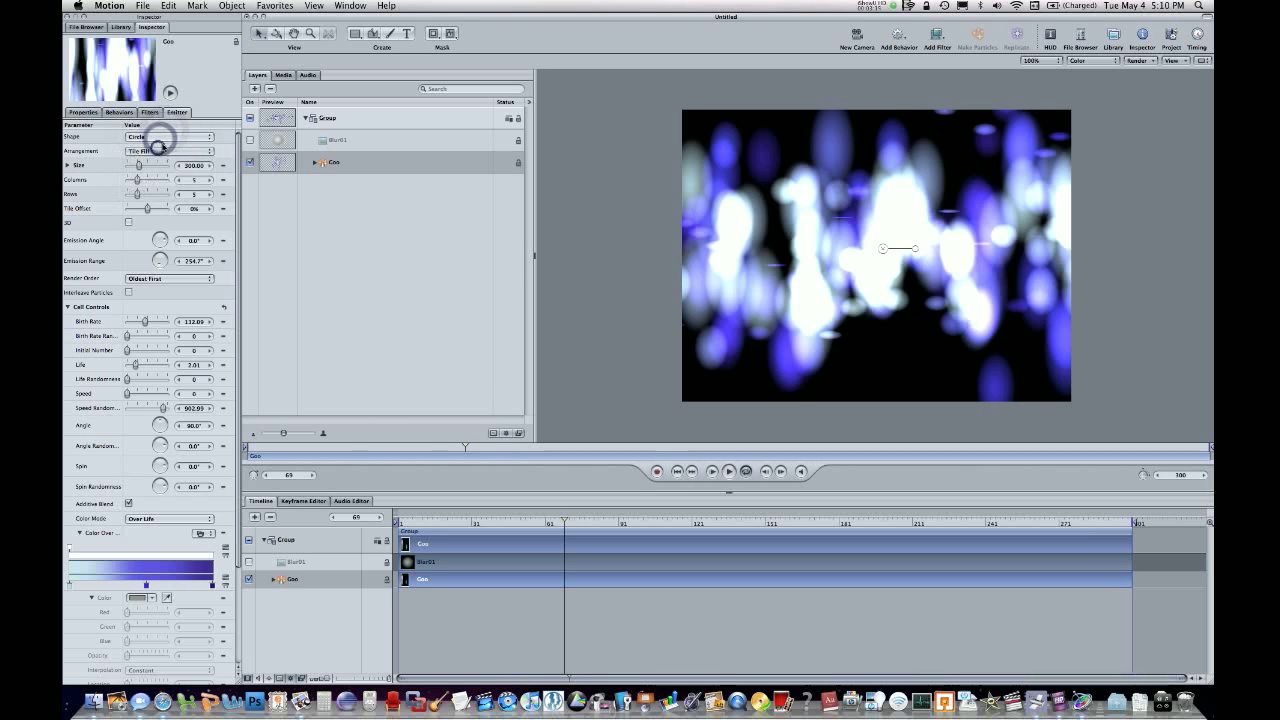
{"action": "left_click", "coordinate": [163, 136]}
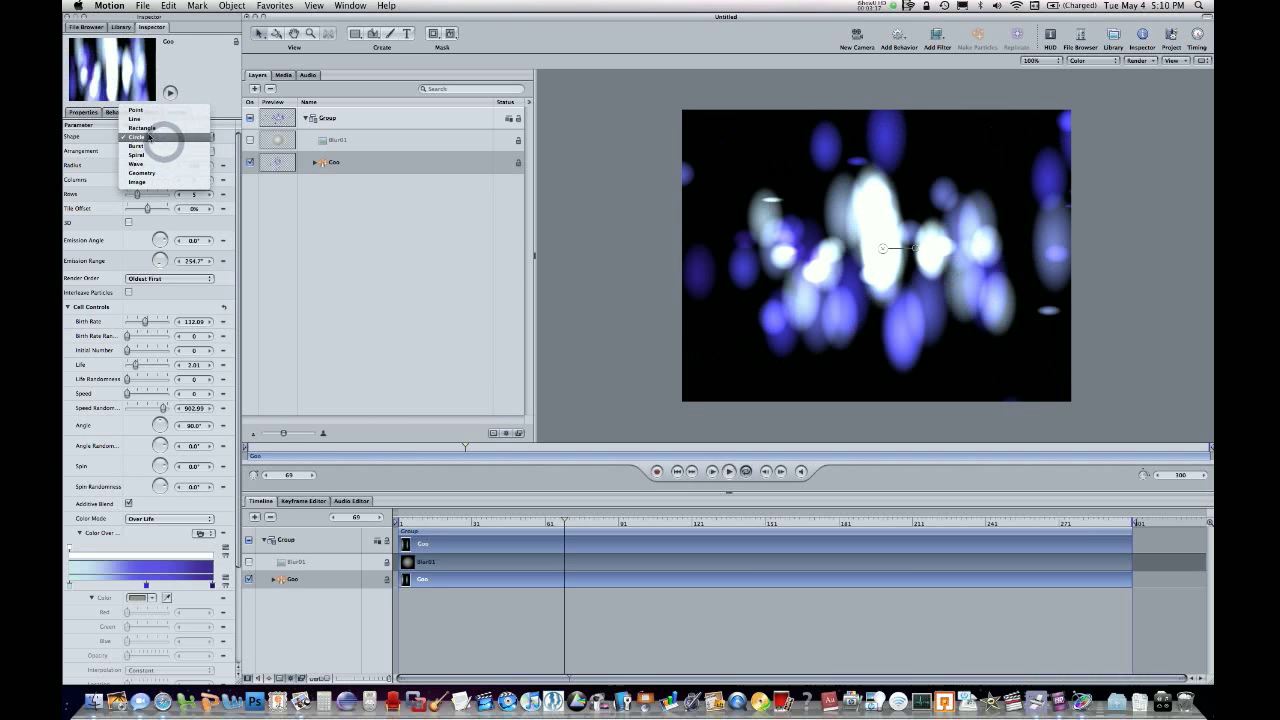
{"action": "left_click", "coordinate": [150, 137]}
Try a radius of 142 and fewer columns for the circular Goo emitter, and undo both changes.
{"action": "mouse_move", "coordinate": [131, 165]}
{"action": "left_mouse_down"}
{"action": "mouse_move", "coordinate": [153, 163]}
{"action": "mouse_move", "coordinate": [131, 165]}
{"action": "mouse_move", "coordinate": [160, 180]}
{"action": "mouse_move", "coordinate": [110, 178]}
{"action": "left_mouse_up"}
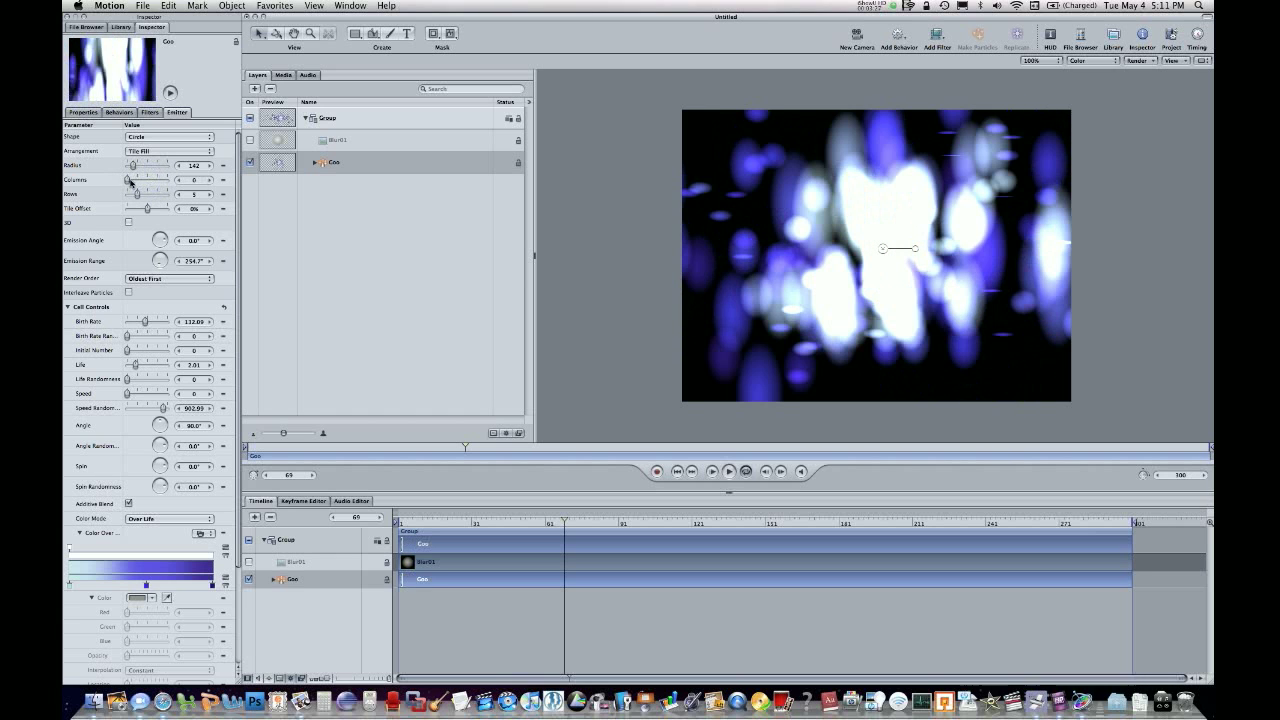
{"action": "key", "text": "super+z"}
{"action": "key", "text": "super+z"}
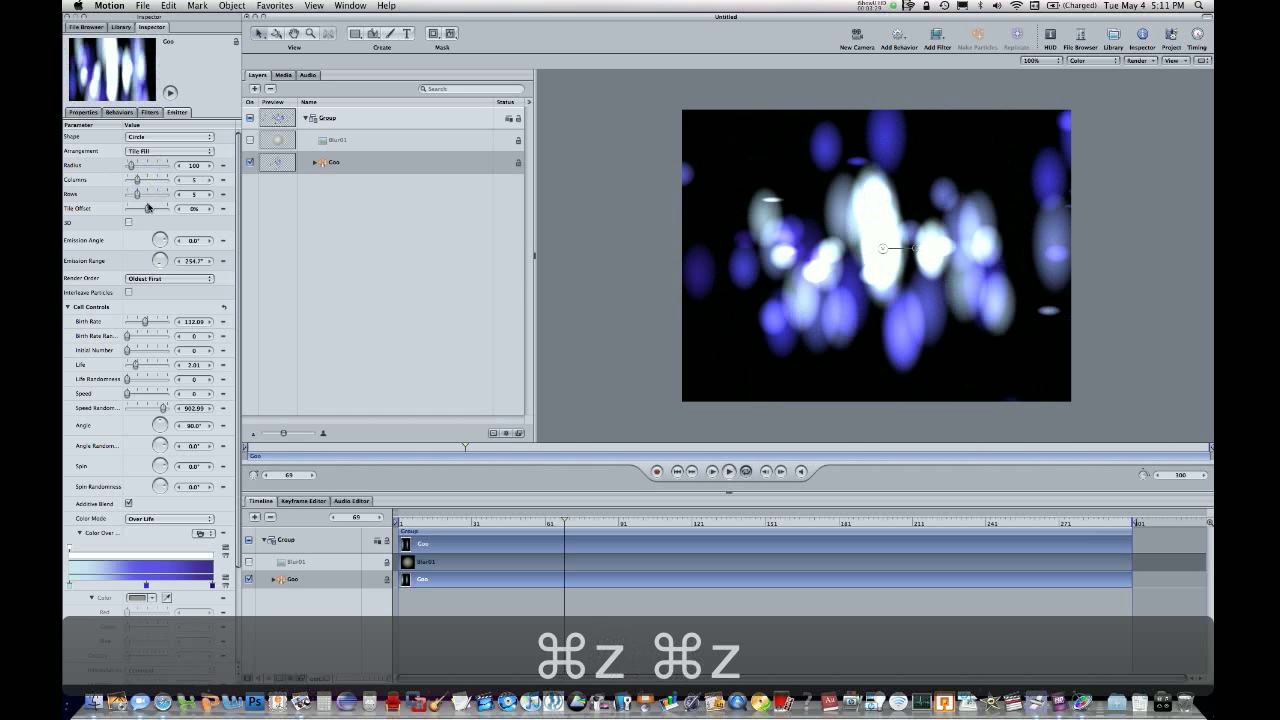
Set the Goo emitter's tile offset to -3% and its emission angle to about 279°.
{"action": "left_click_drag", "start_coordinate": [140, 210], "coordinate": [146, 210]}
{"action": "left_click_drag", "start_coordinate": [165, 244], "coordinate": [170, 244]}
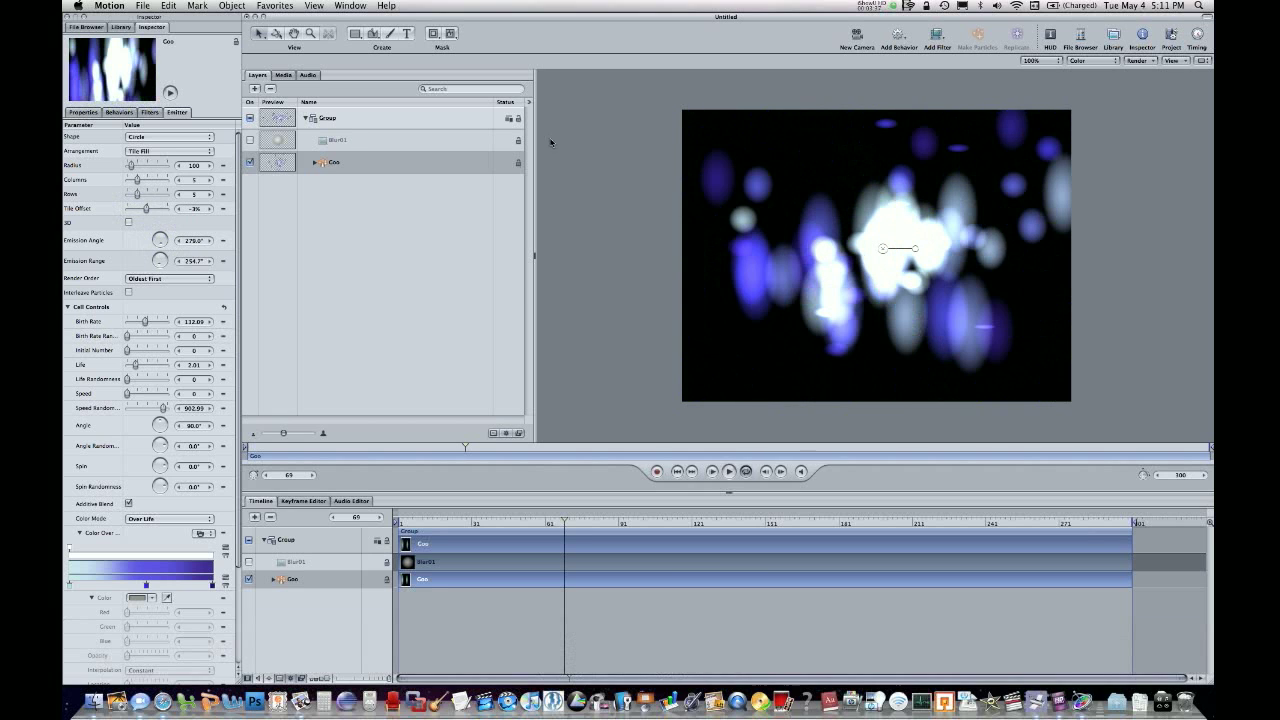
Switch the group containing the Goo emitter to 3D, then try tilting it on the canvas and undo the tilt.
{"action": "left_click", "coordinate": [504, 116]}
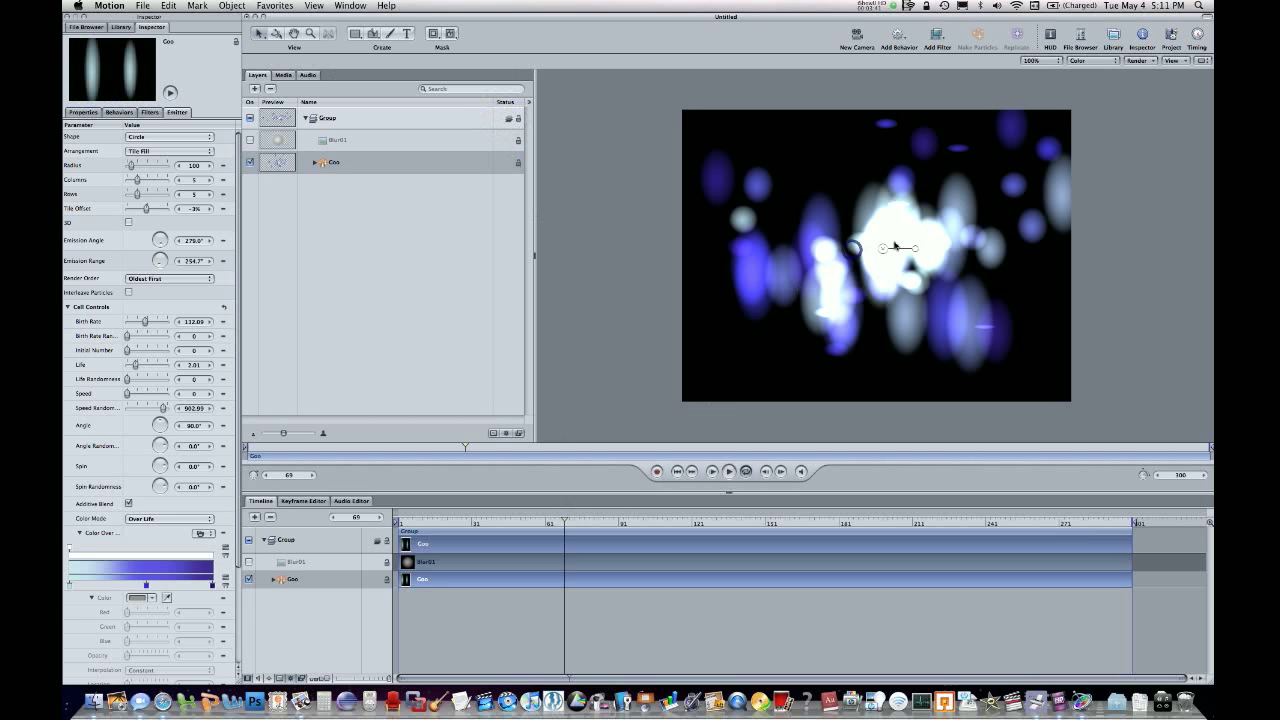
{"action": "left_click", "coordinate": [376, 113]}
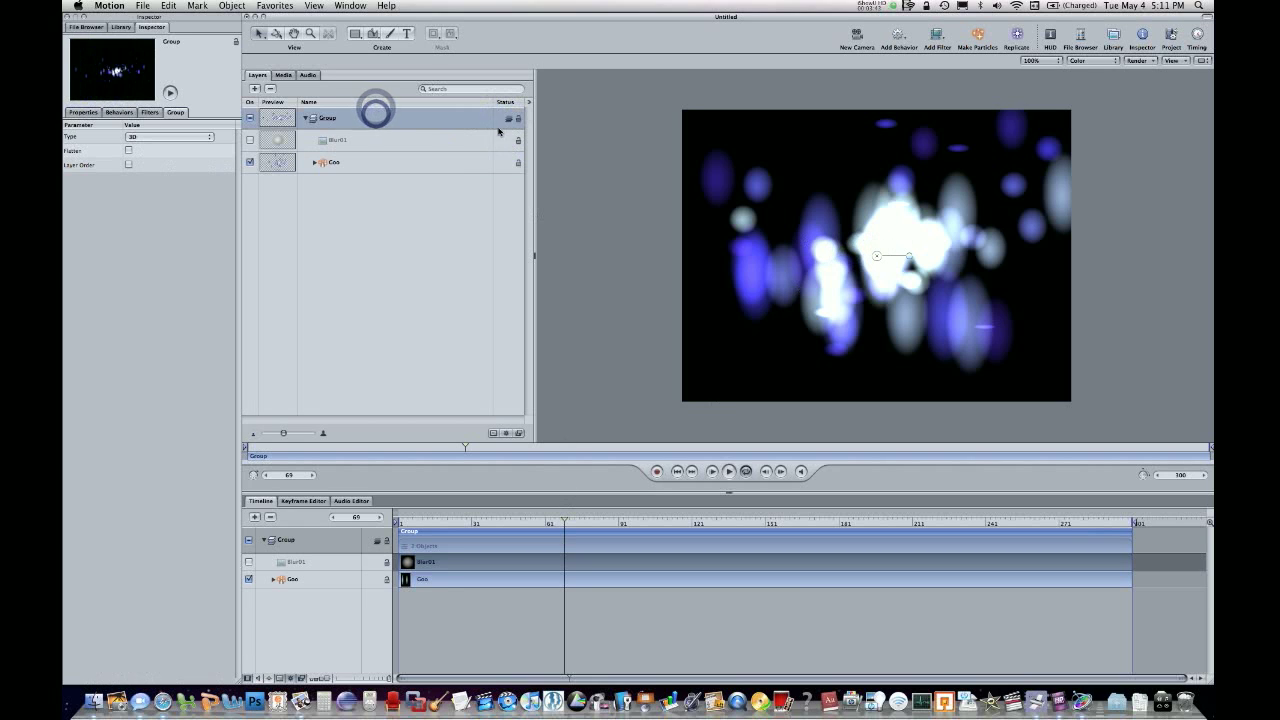
{"action": "left_click_drag", "start_coordinate": [909, 256], "coordinate": [942, 275]}
{"action": "left_click", "coordinate": [477, 160]}
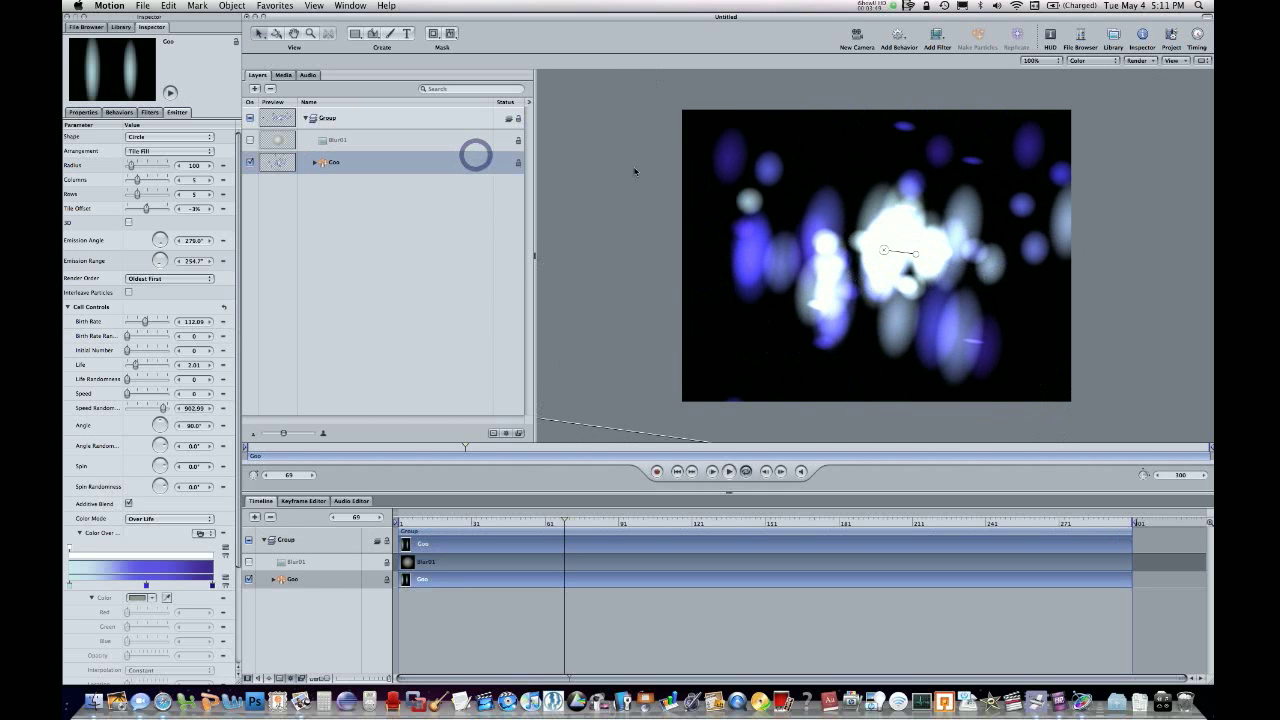
{"action": "key", "text": "super+z"}
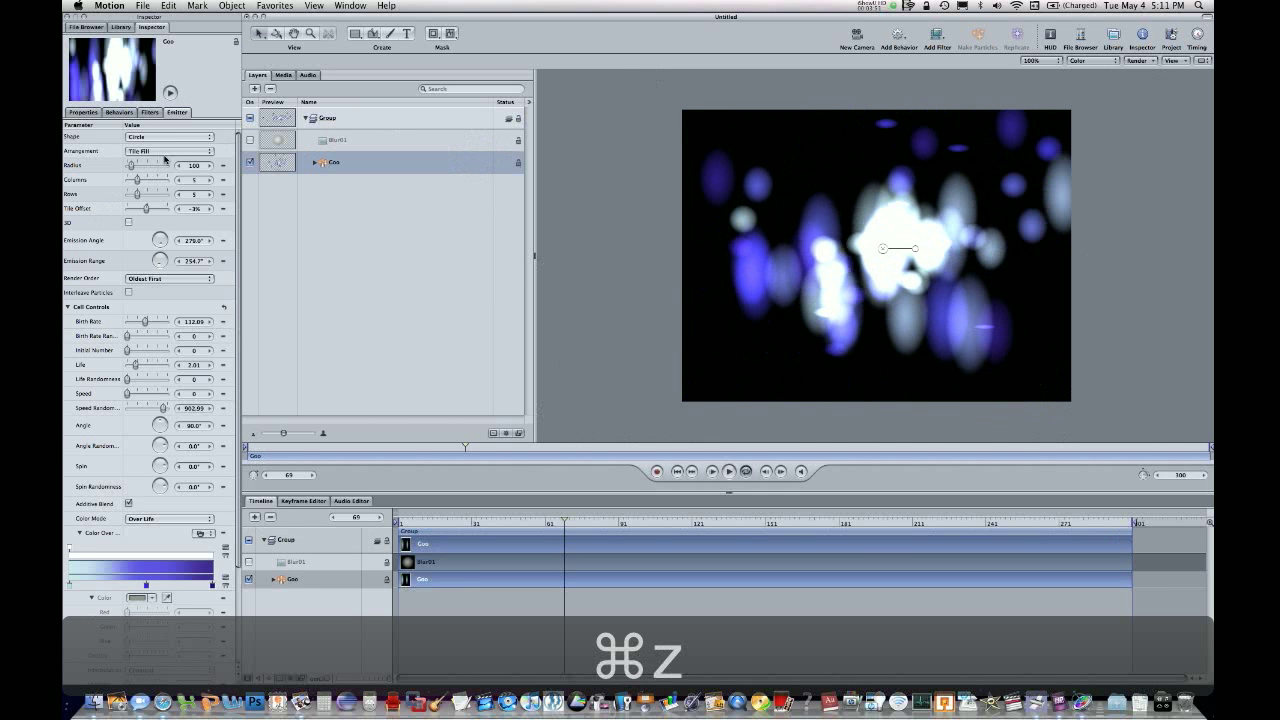
Enable 3D emission for the Goo emitter.
{"action": "left_click", "coordinate": [128, 221]}
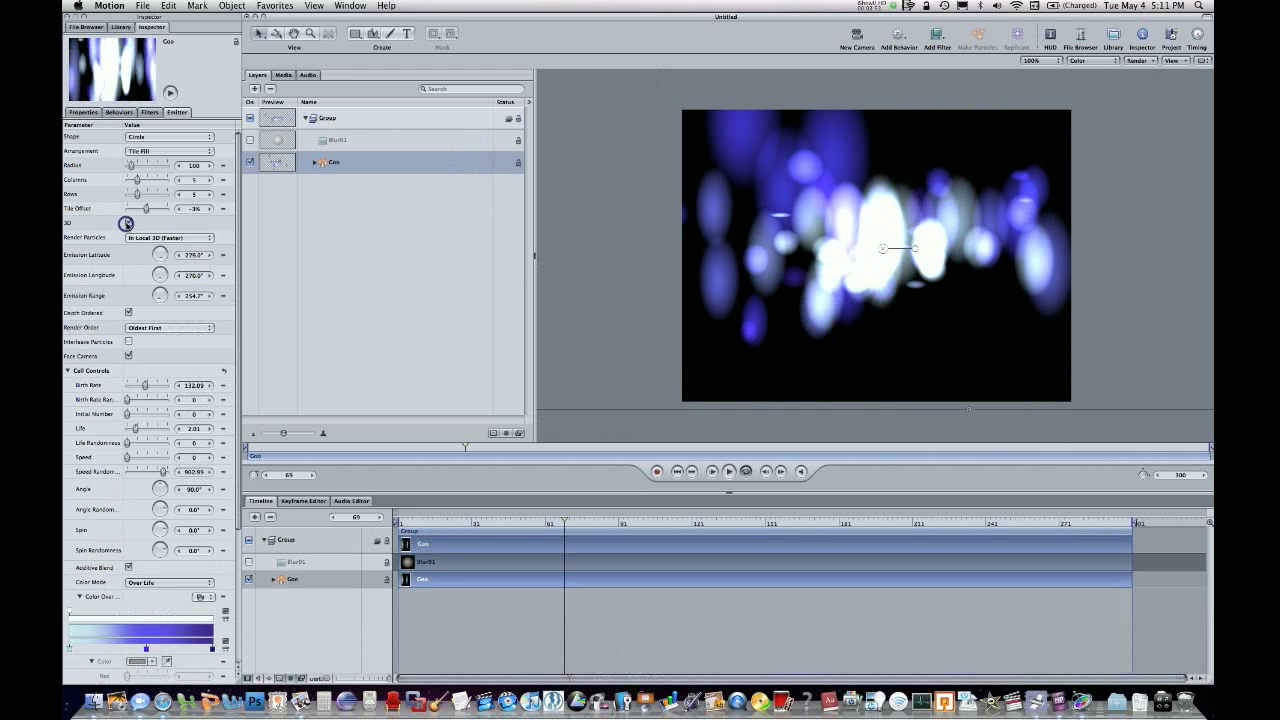
{"action": "left_click", "coordinate": [933, 266]}
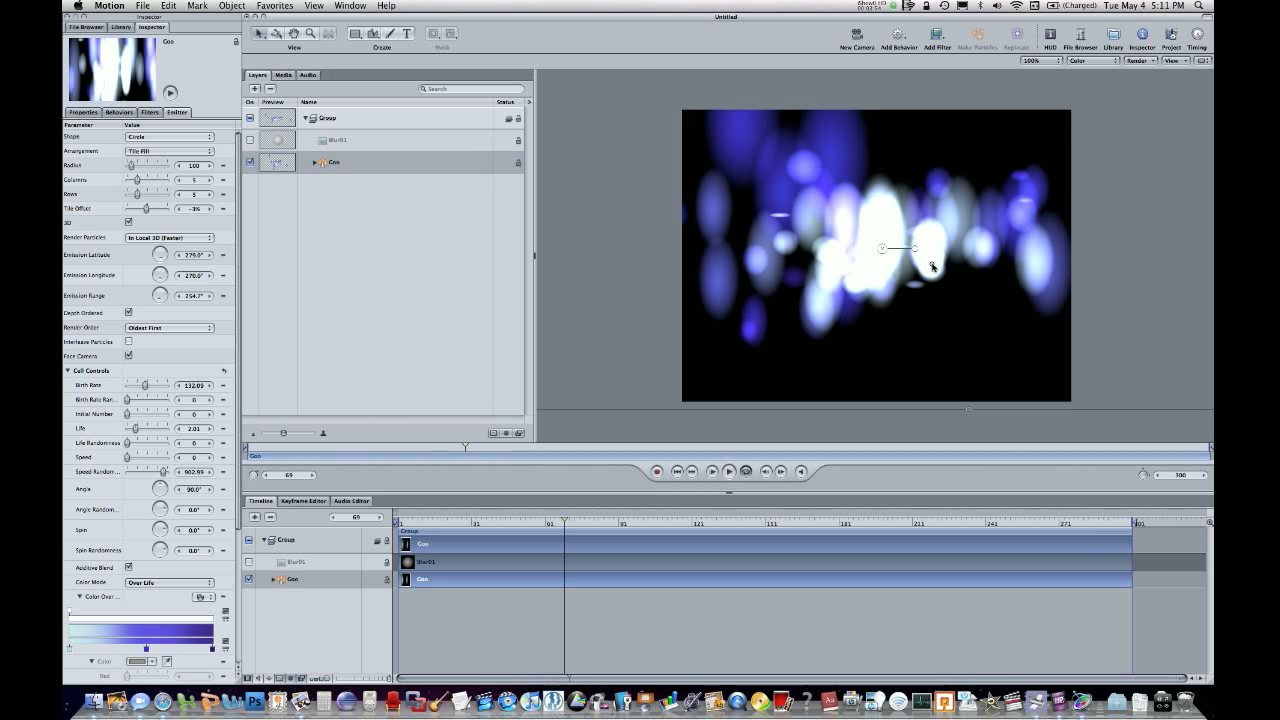
Add a new camera to the project and orbit it around the 3D particles.
{"action": "left_click", "coordinate": [375, 117]}
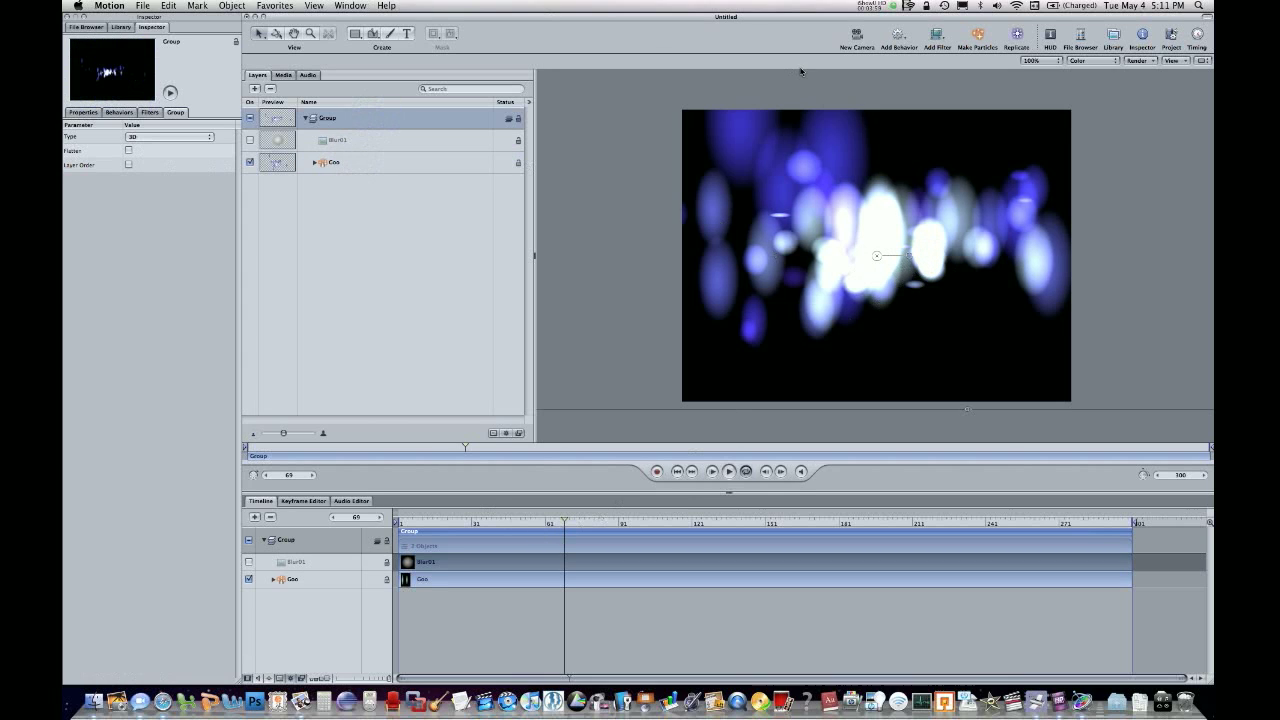
{"action": "left_click", "coordinate": [856, 35]}
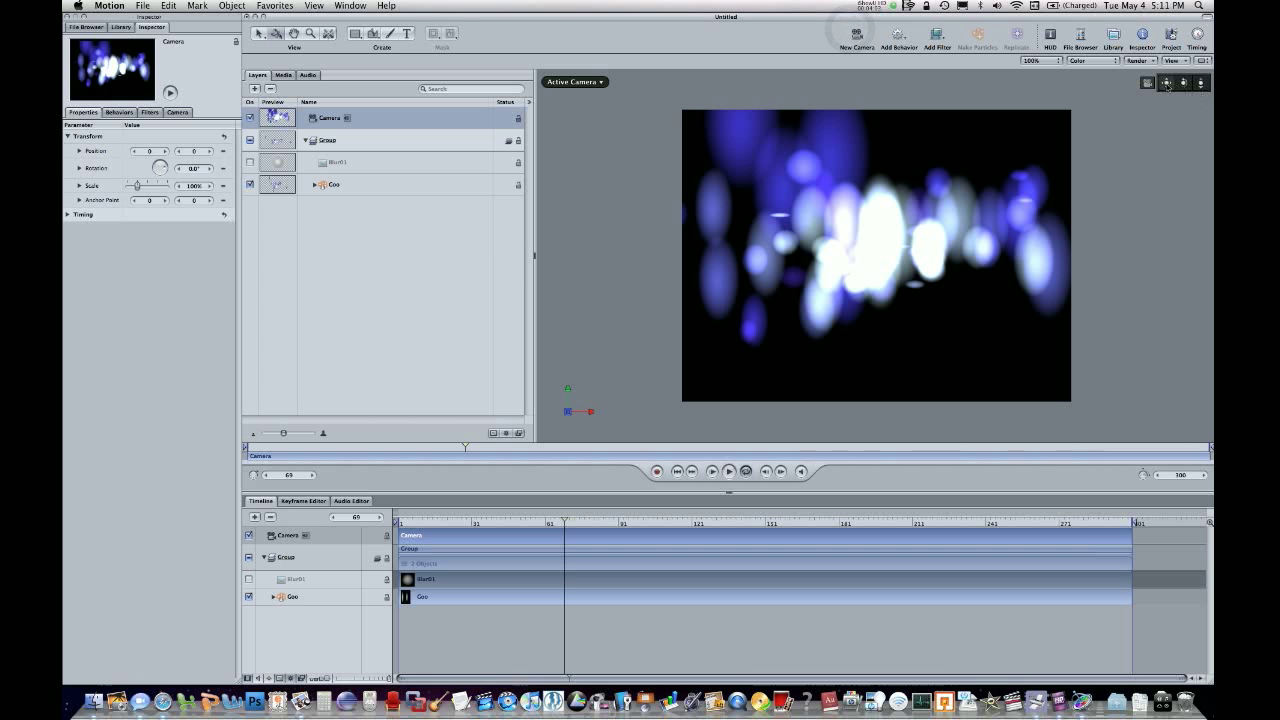
{"action": "left_click_drag", "start_coordinate": [1184, 83], "coordinate": [1188, 86]}
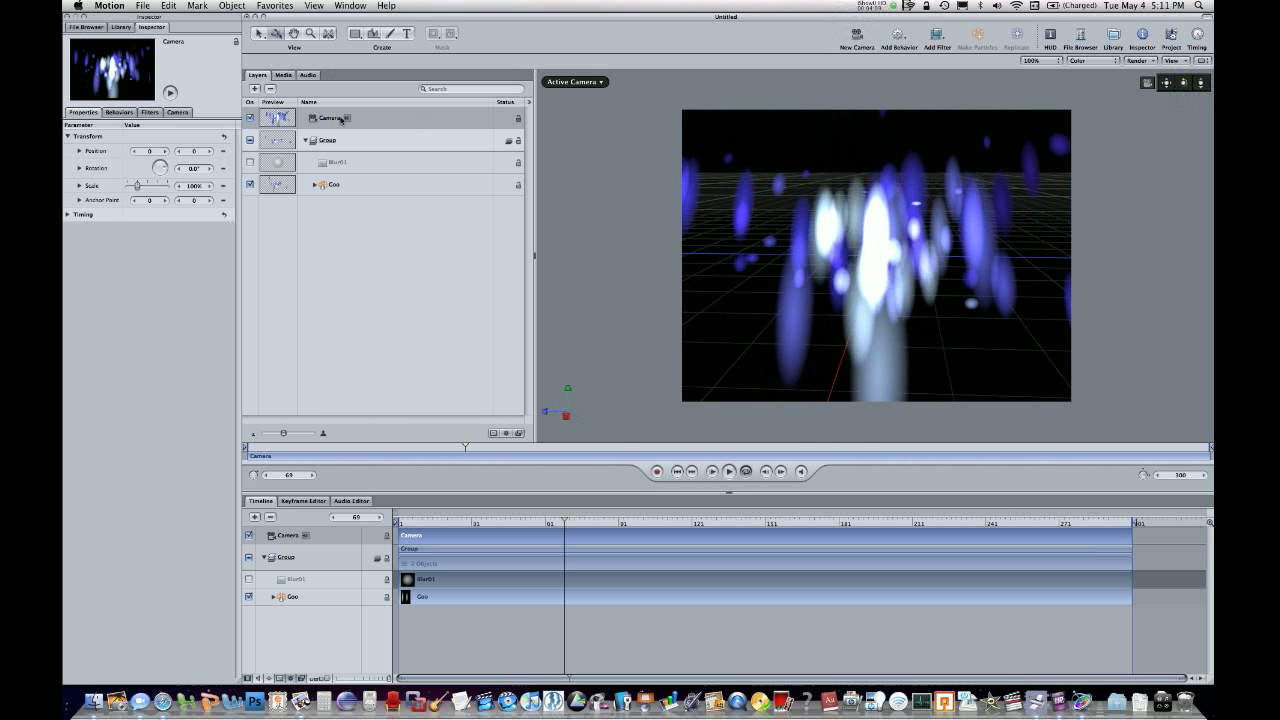
Delete the camera and the group with the Goo emitter, leaving the project empty.
{"action": "key", "text": "Delete"}
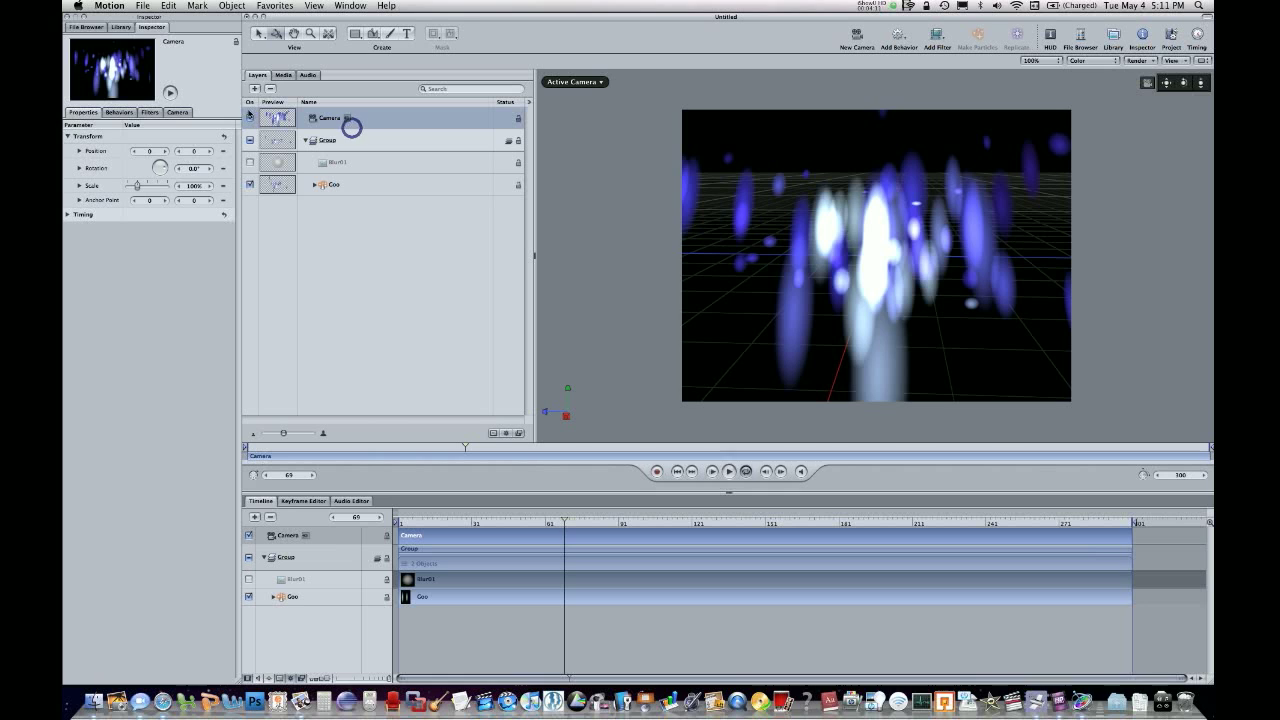
{"action": "left_click_drag", "start_coordinate": [334, 209], "coordinate": [324, 117]}
{"action": "key", "text": "Delete"}
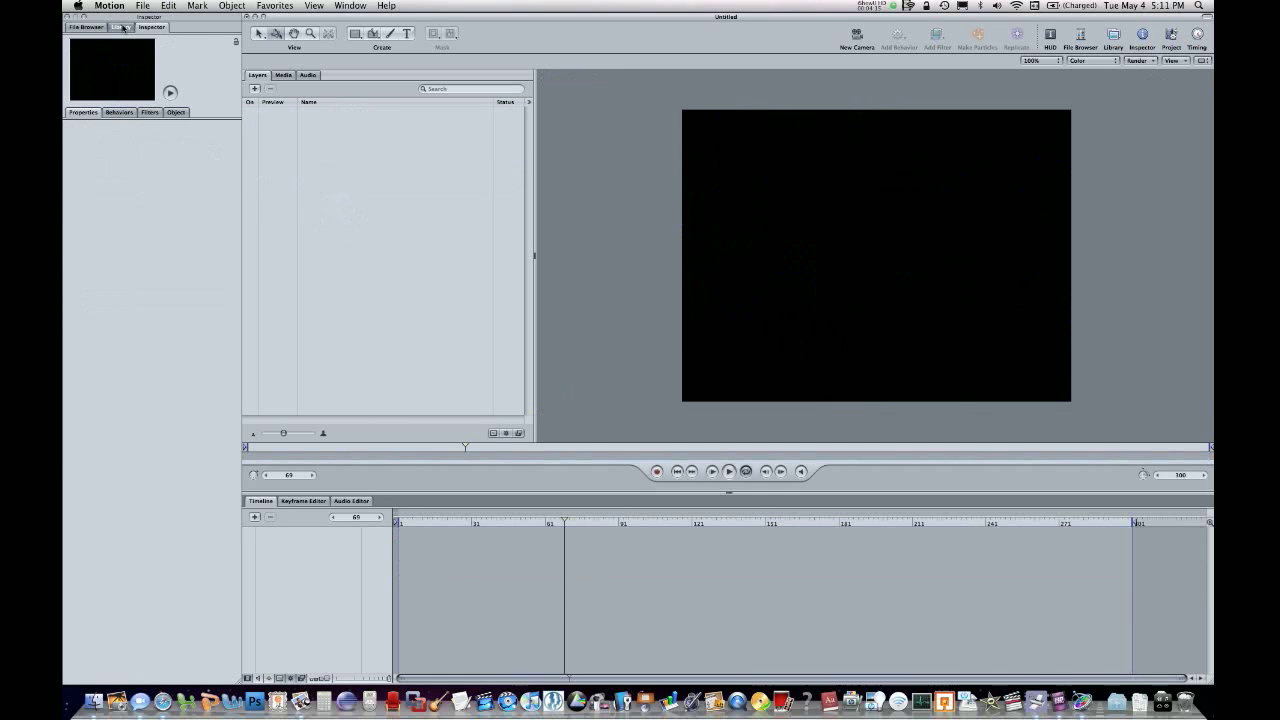
Return to the Library's particle emitters and clear the goo search filter to list all emitters.
{"action": "left_click", "coordinate": [122, 28]}
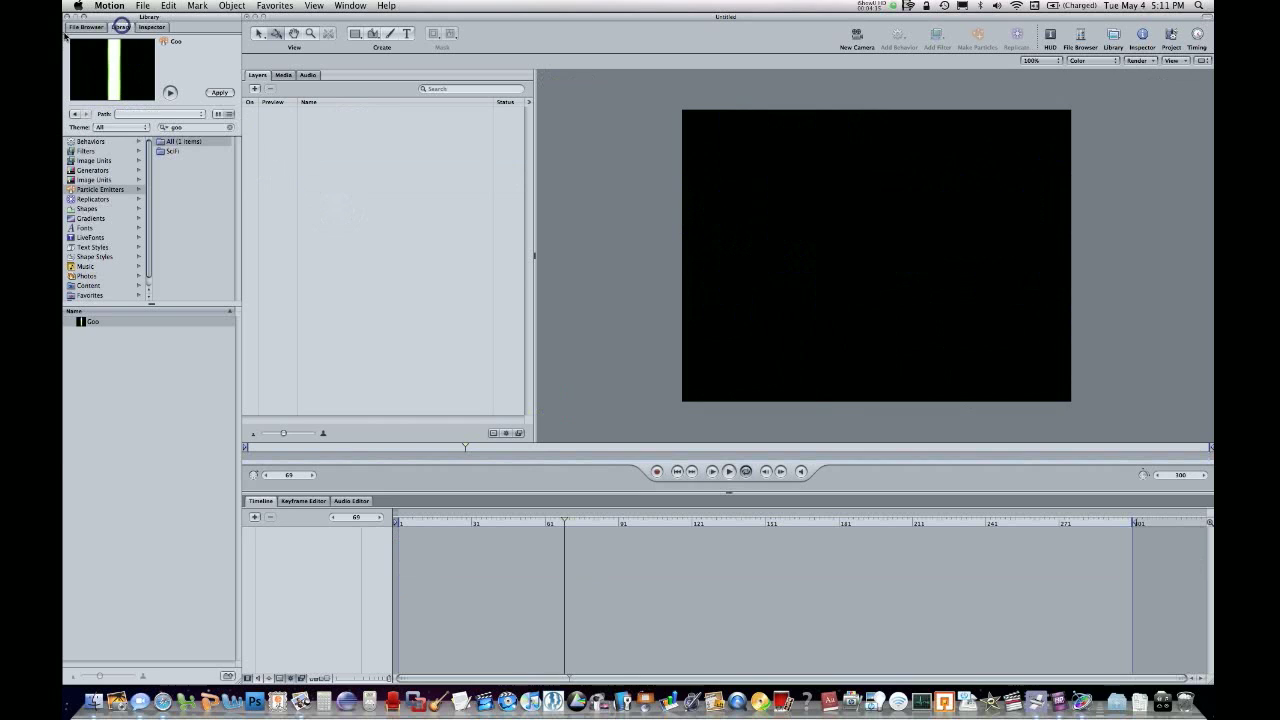
{"action": "left_click", "coordinate": [186, 152]}
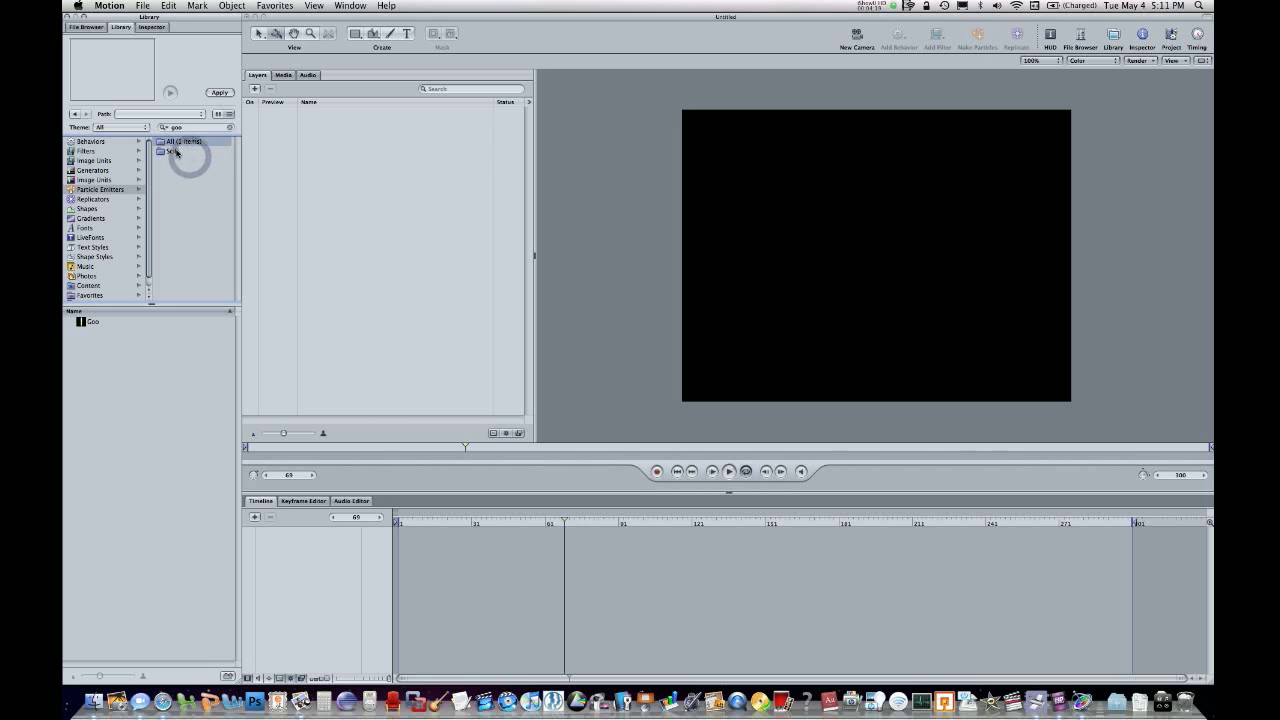
{"action": "left_click", "coordinate": [91, 170]}
{"action": "left_click", "coordinate": [84, 183]}
{"action": "left_click", "coordinate": [86, 189]}
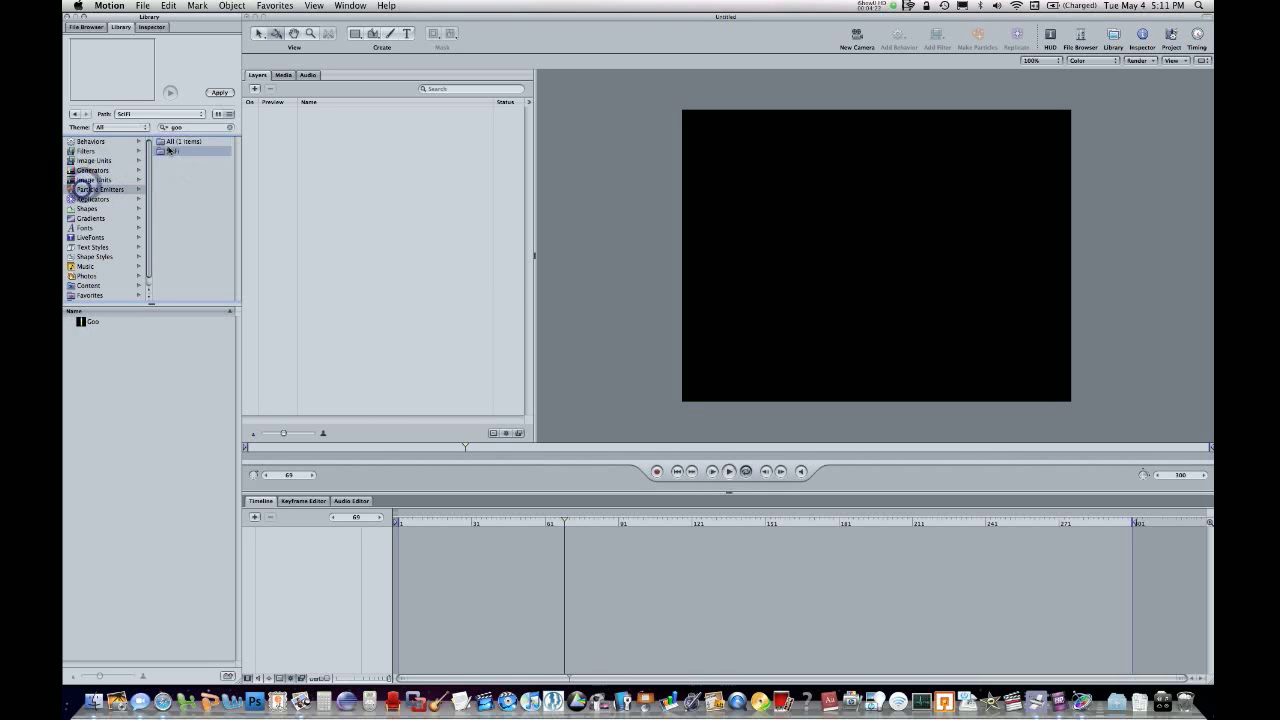
{"action": "left_click", "coordinate": [192, 141]}
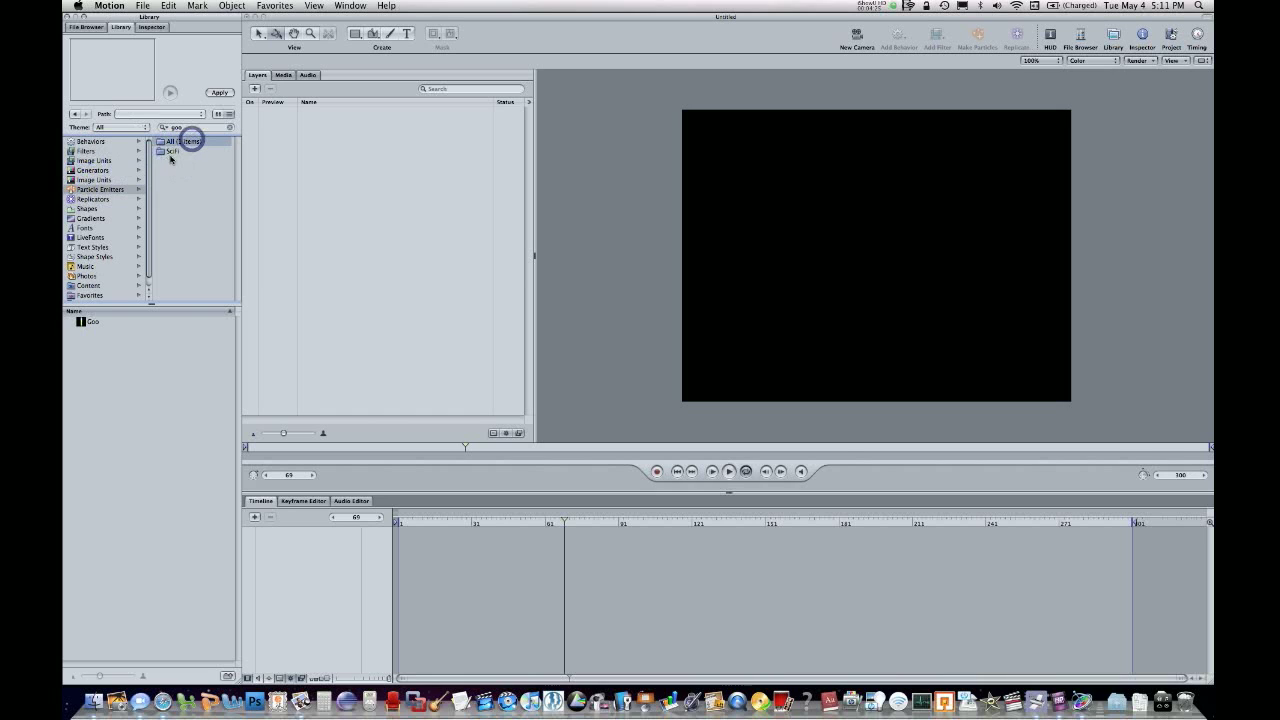
{"action": "left_click", "coordinate": [171, 152]}
{"action": "left_click", "coordinate": [217, 127]}
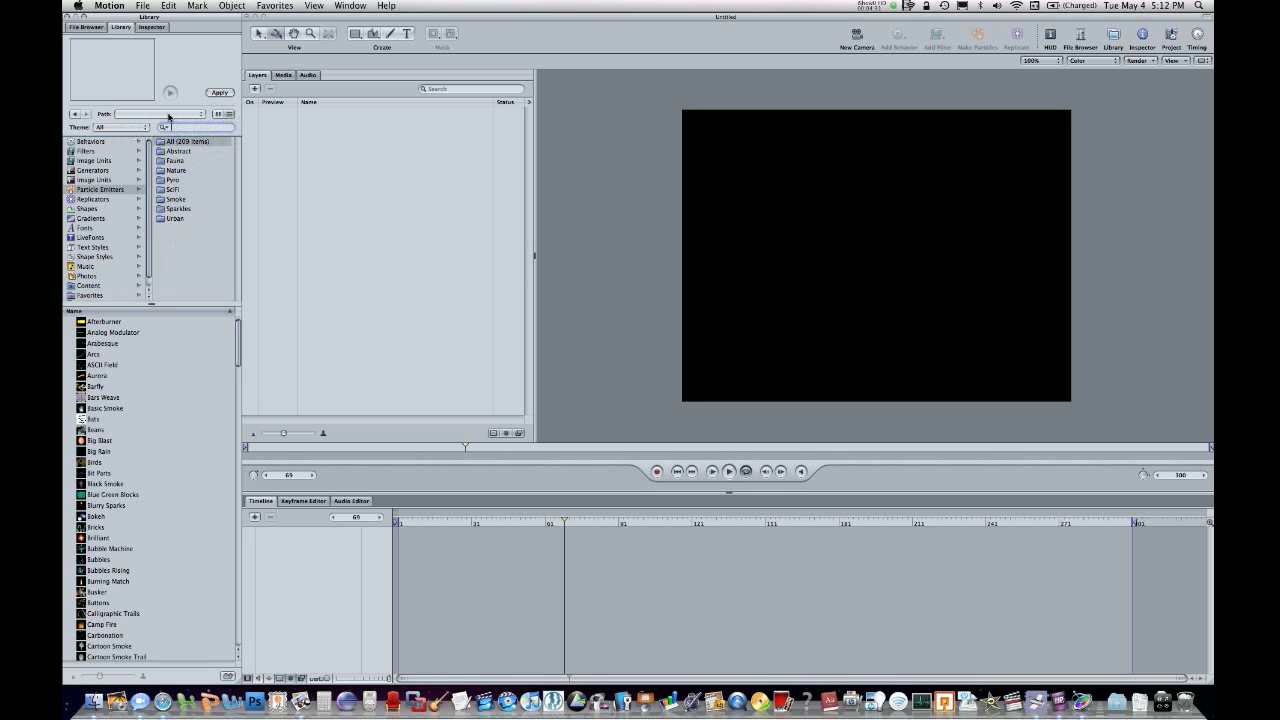
Preview emitters in the Pyro category, add Camp Fire near the canvas center, and scrub to frame 195.
{"action": "left_click", "coordinate": [176, 170]}
{"action": "left_click", "coordinate": [172, 180]}
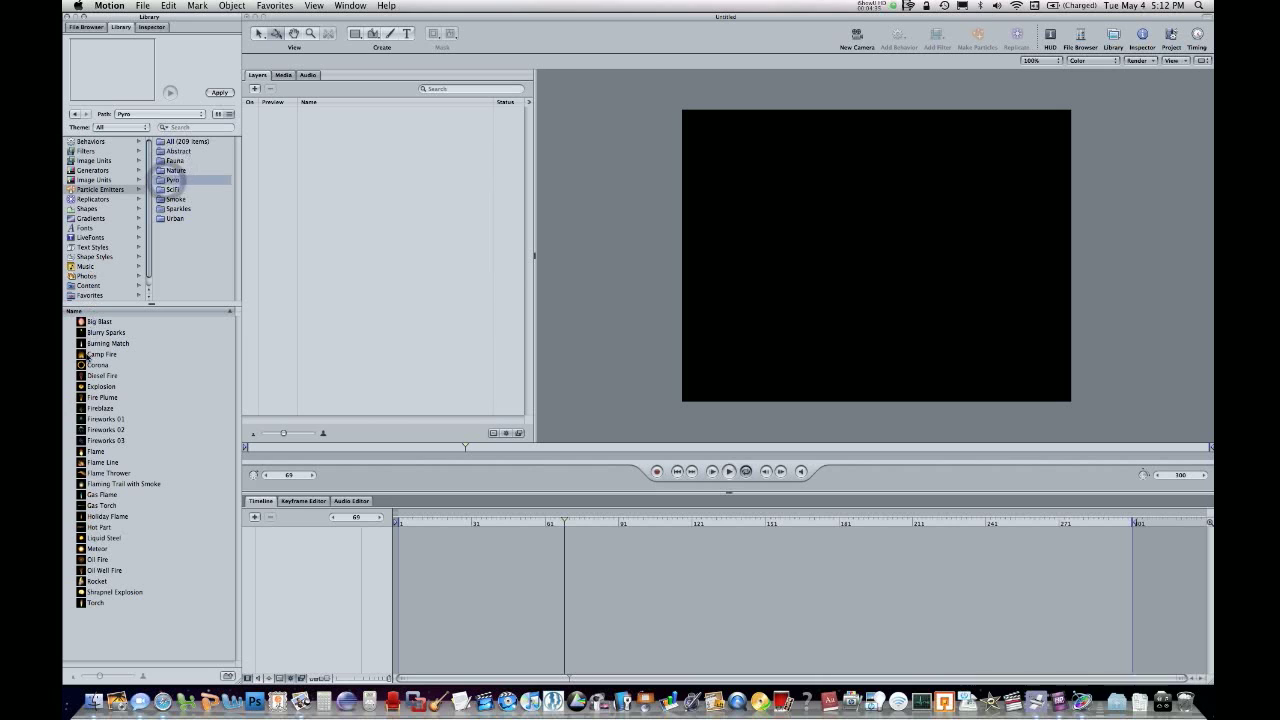
{"action": "left_click", "coordinate": [92, 353]}
{"action": "left_click", "coordinate": [95, 332]}
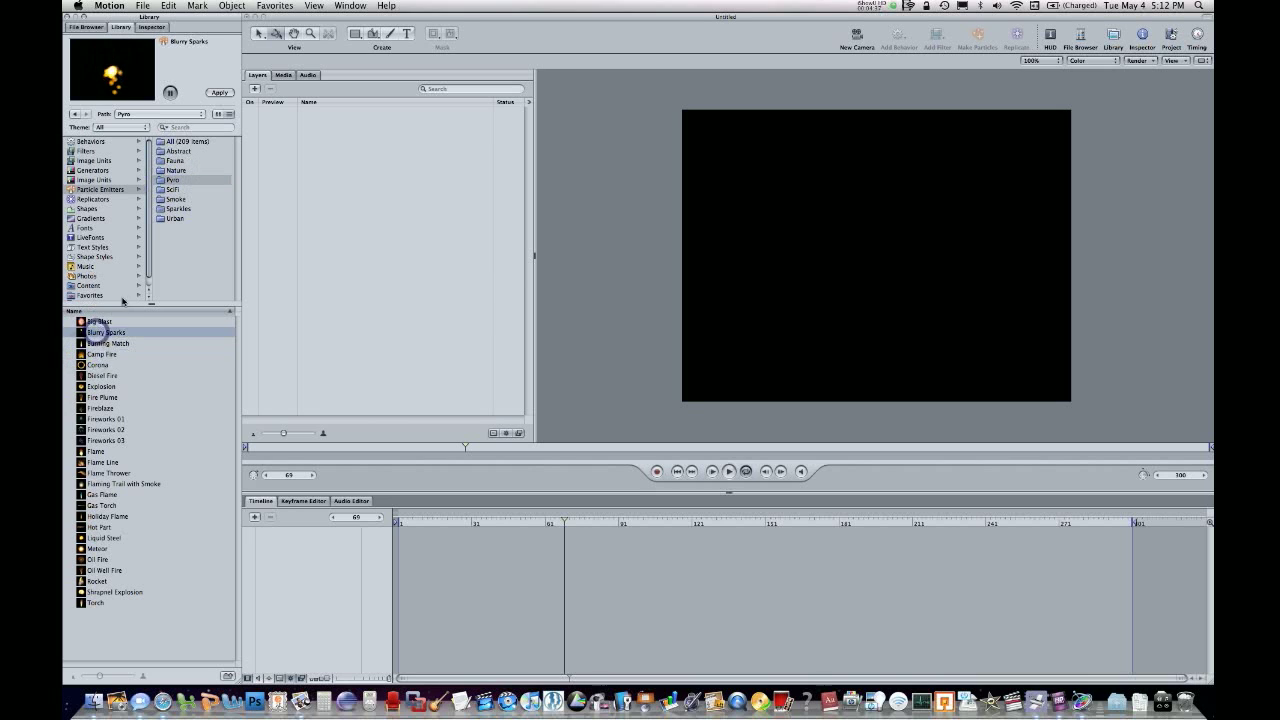
{"action": "left_click", "coordinate": [84, 355]}
{"action": "left_click_drag", "start_coordinate": [80, 356], "coordinate": [924, 187]}
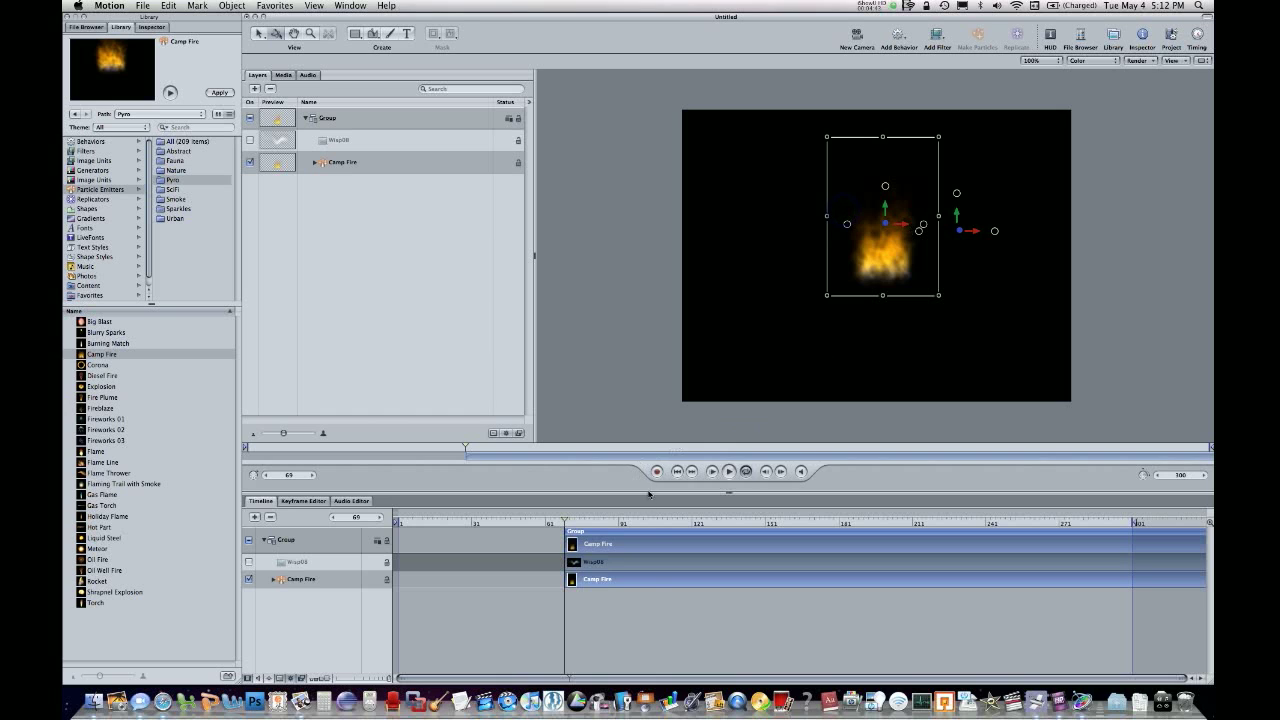
{"action": "left_click_drag", "start_coordinate": [652, 527], "coordinate": [873, 524]}
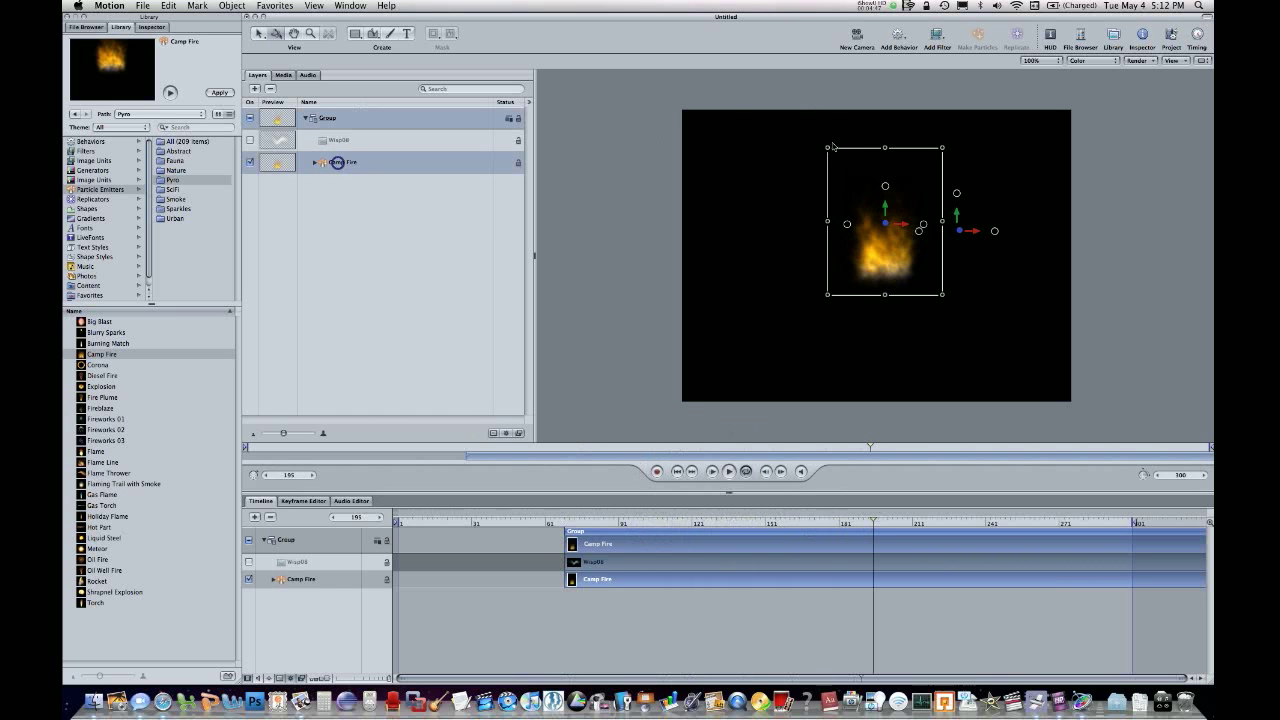
Try enlarging the Camp Fire emitter by its corner on the canvas, and undo the resize.
{"action": "left_click", "coordinate": [338, 165]}
{"action": "left_click_drag", "start_coordinate": [827, 148], "coordinate": [626, 25]}
{"action": "key", "text": "super+z"}
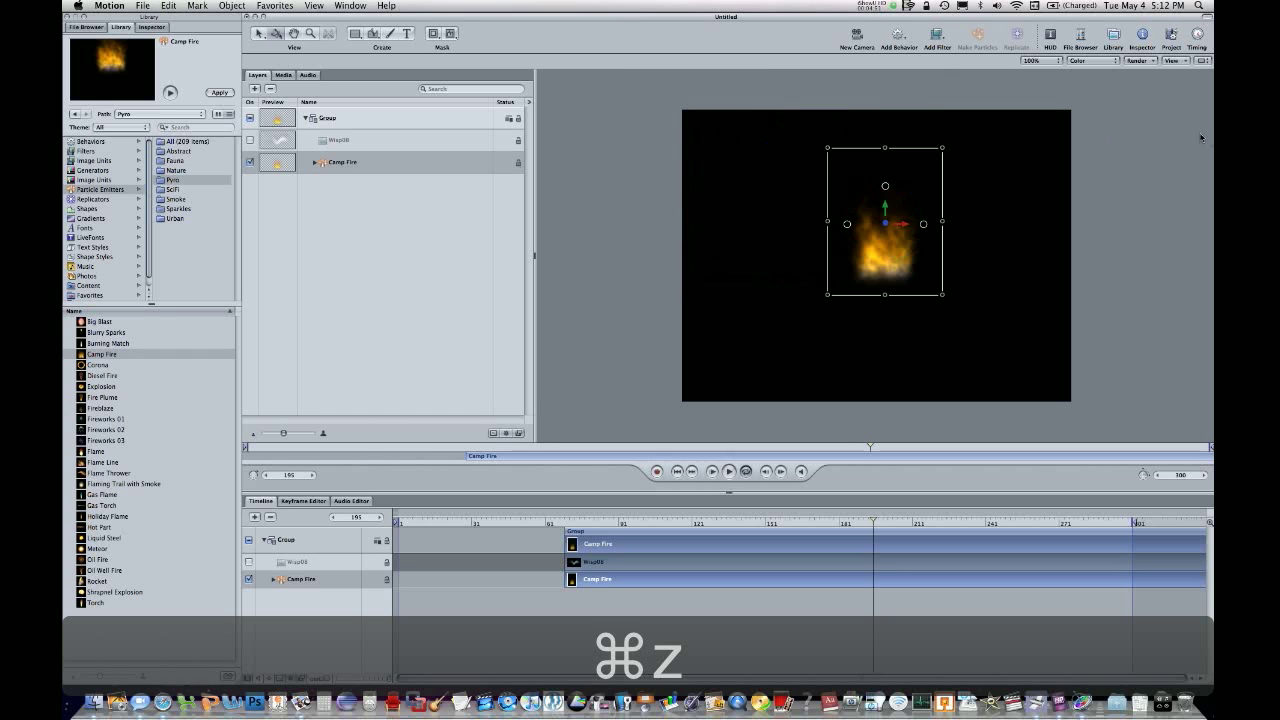
Set the Camp Fire emitter's scale to 275, life to 5.50 and emission range to about 354°.
{"action": "left_click", "coordinate": [1050, 36]}
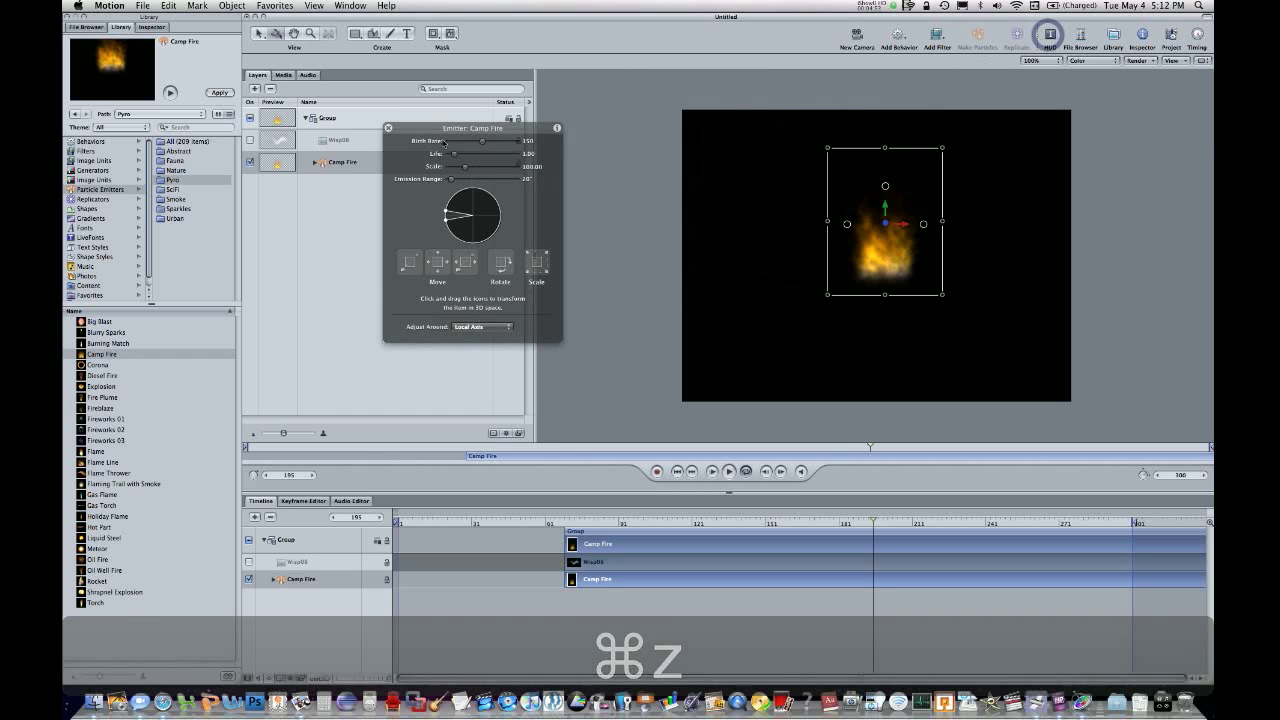
{"action": "mouse_move", "coordinate": [485, 172]}
{"action": "left_mouse_down"}
{"action": "mouse_move", "coordinate": [528, 167]}
{"action": "mouse_move", "coordinate": [495, 167]}
{"action": "left_mouse_up"}
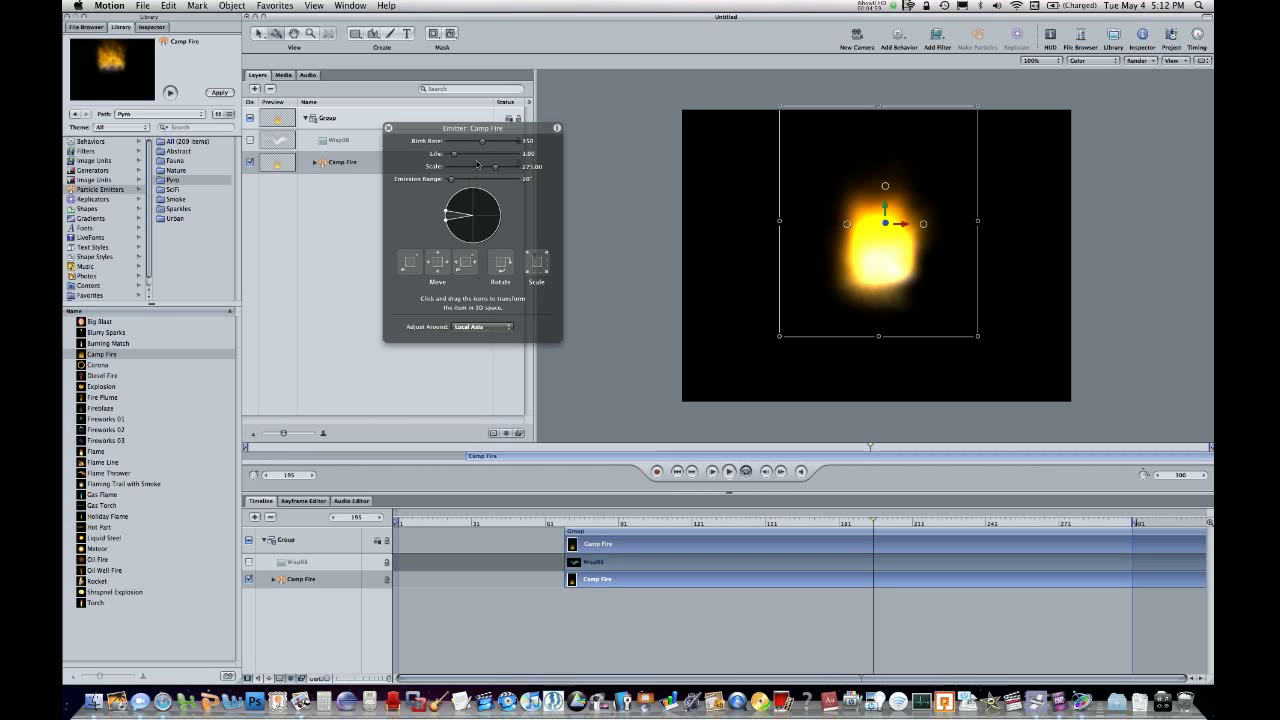
{"action": "left_click_drag", "start_coordinate": [485, 154], "coordinate": [489, 154]}
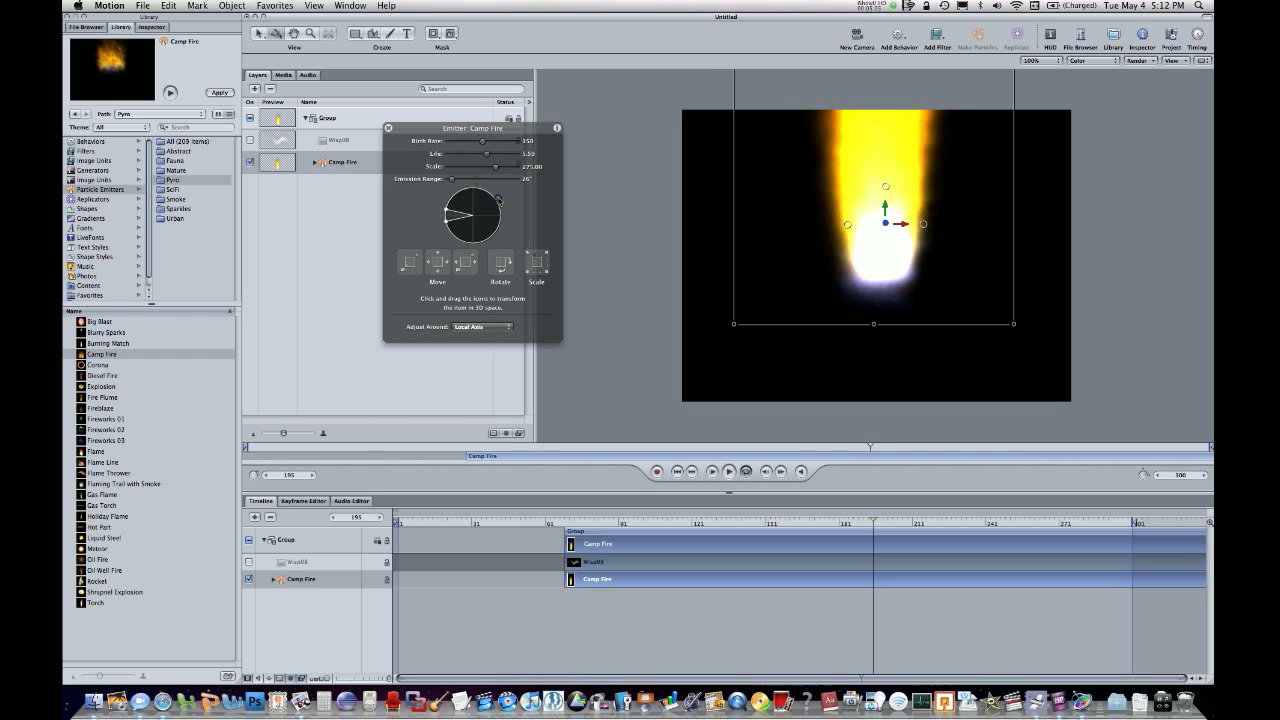
{"action": "left_click_drag", "start_coordinate": [498, 200], "coordinate": [507, 218]}
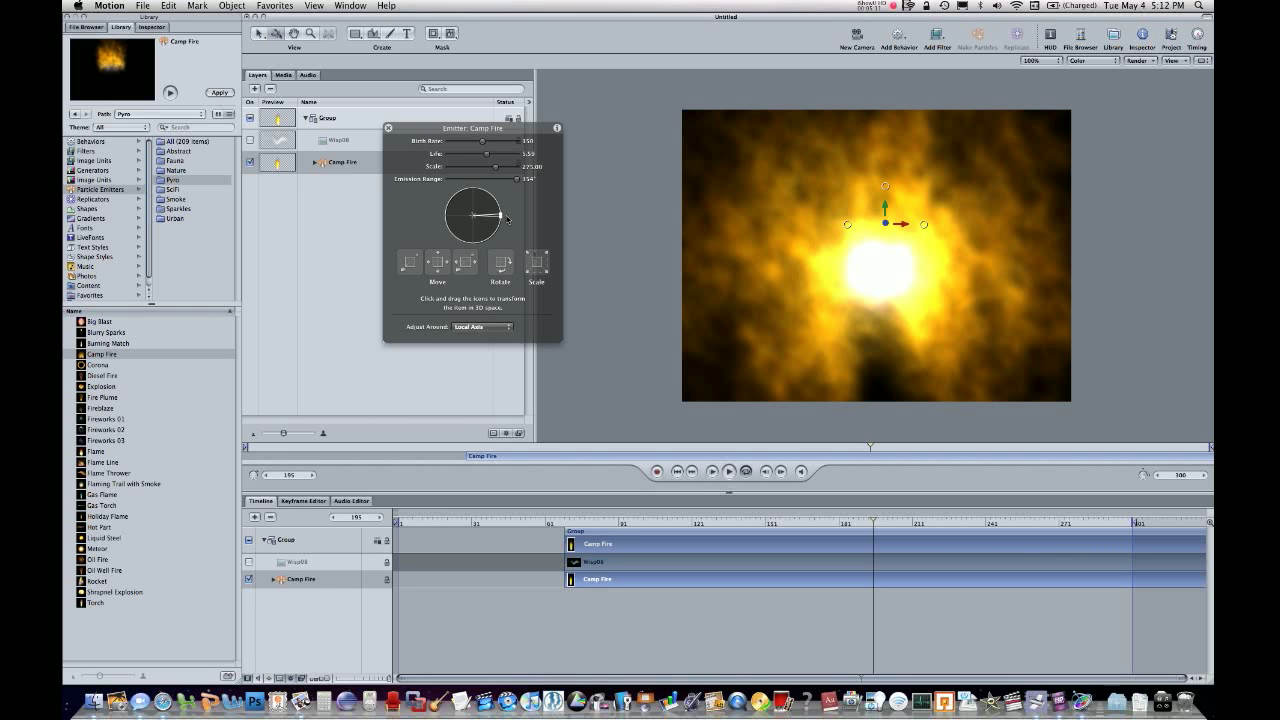
Raise the Camp Fire emitter's emission range to 360° and reposition the emitter on the canvas, ending near the center.
{"action": "left_click_drag", "start_coordinate": [507, 218], "coordinate": [956, 292]}
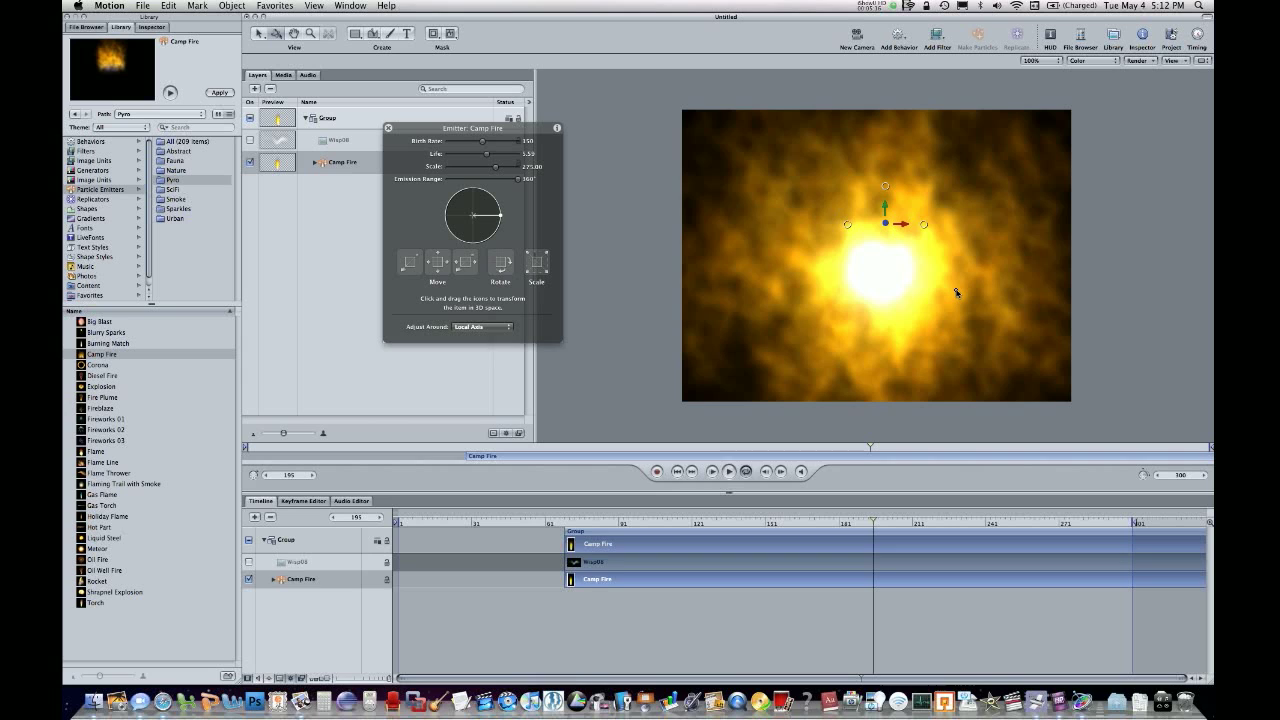
{"action": "left_click_drag", "start_coordinate": [956, 292], "coordinate": [1098, 208]}
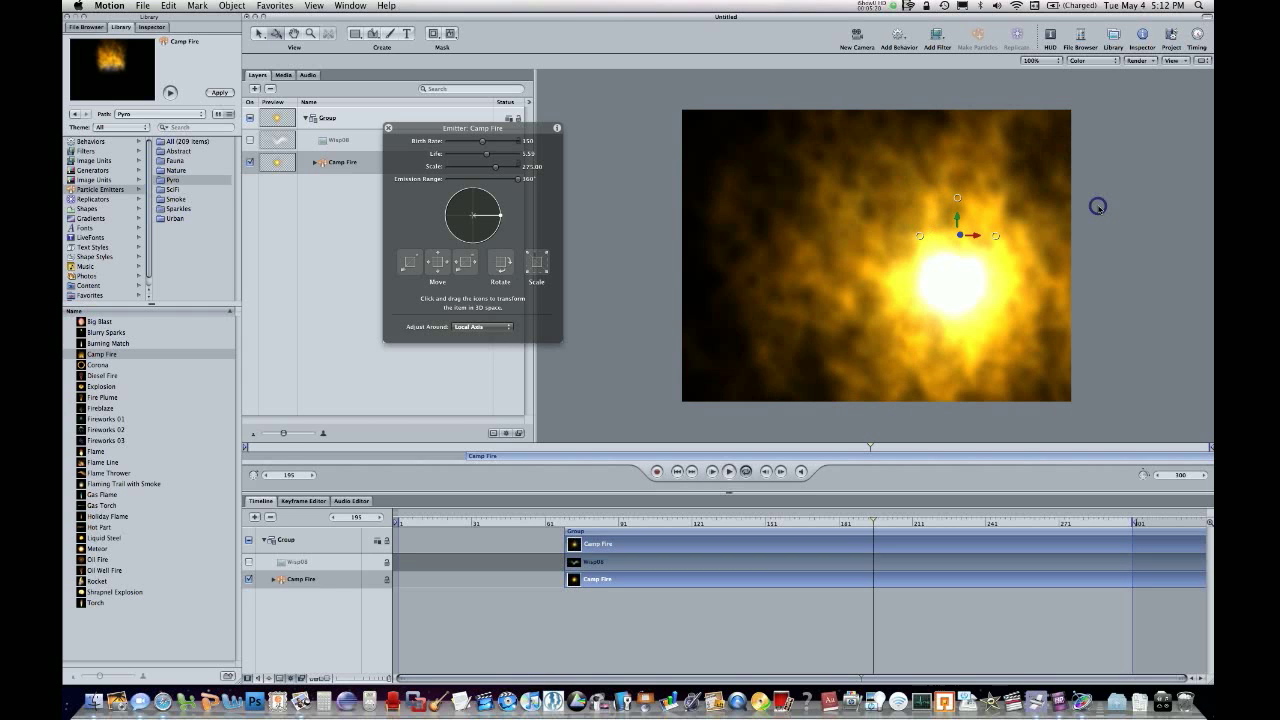
{"action": "left_click_drag", "start_coordinate": [1098, 206], "coordinate": [885, 239]}
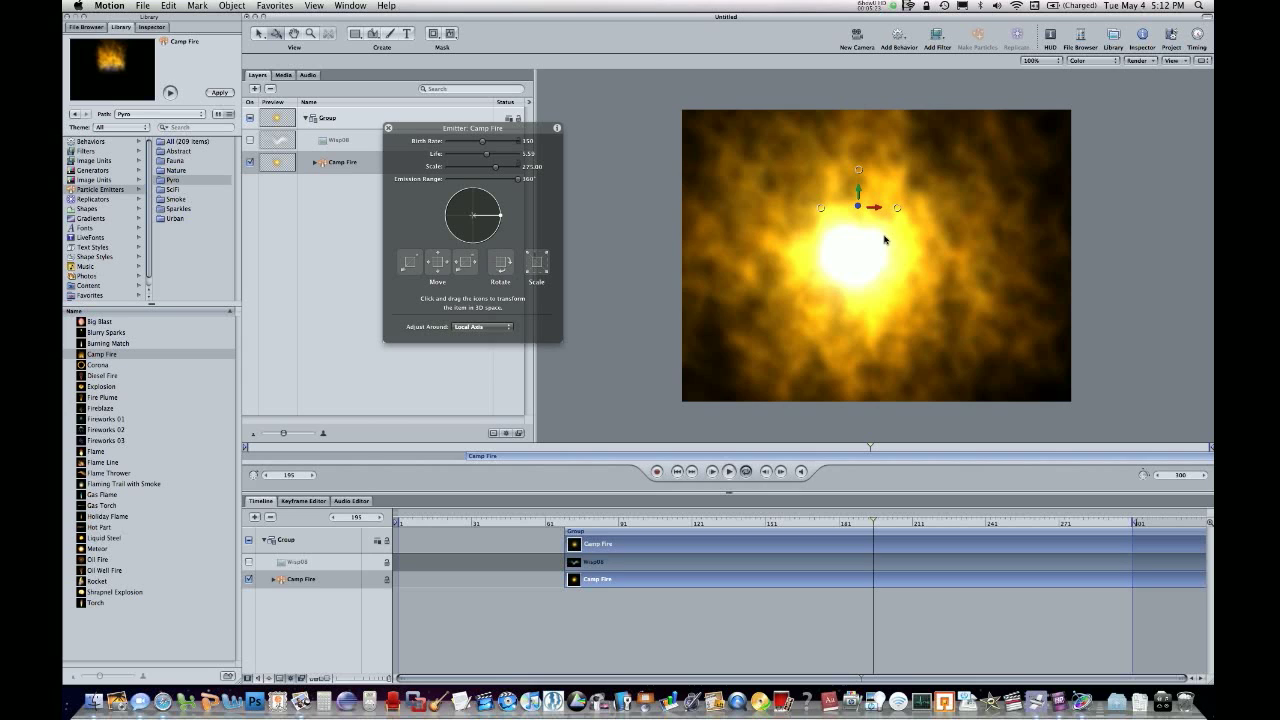
Add a new camera to the project and orbit it to view the Camp Fire emitter from the side.
{"action": "left_click", "coordinate": [857, 45]}
{"action": "left_click", "coordinate": [800, 91]}
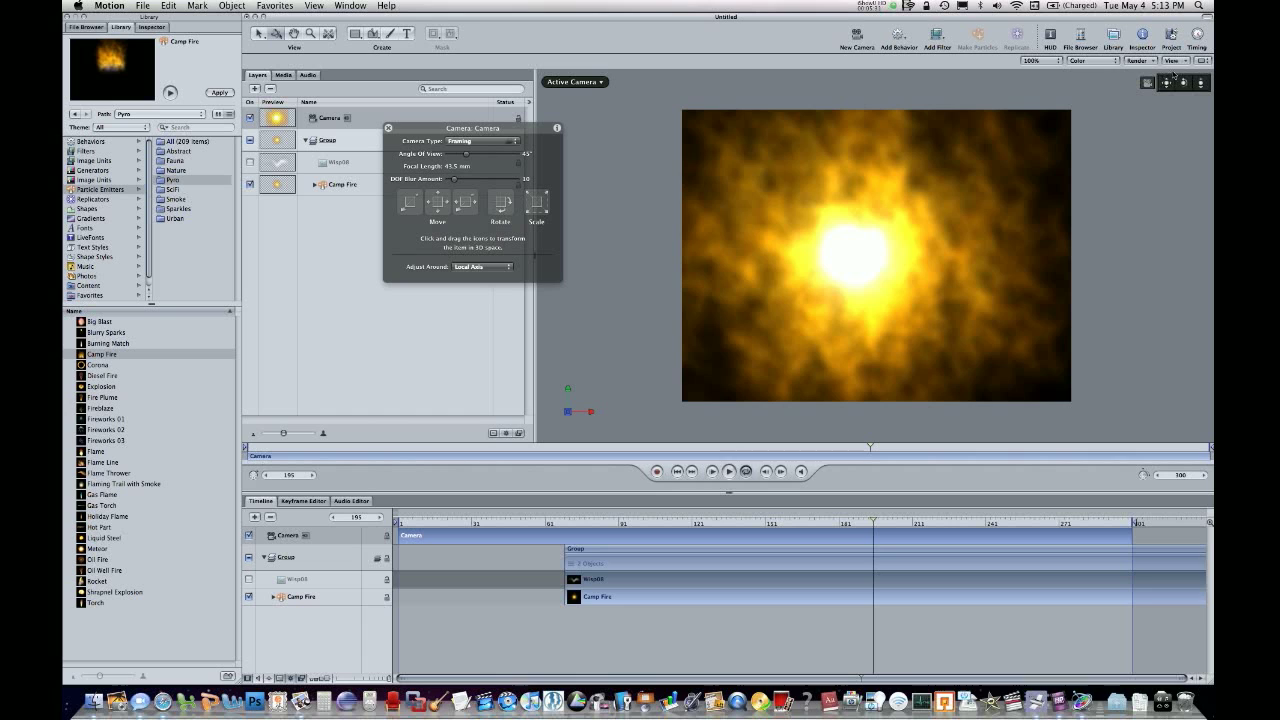
{"action": "left_click_drag", "start_coordinate": [1180, 84], "coordinate": [1156, 84]}
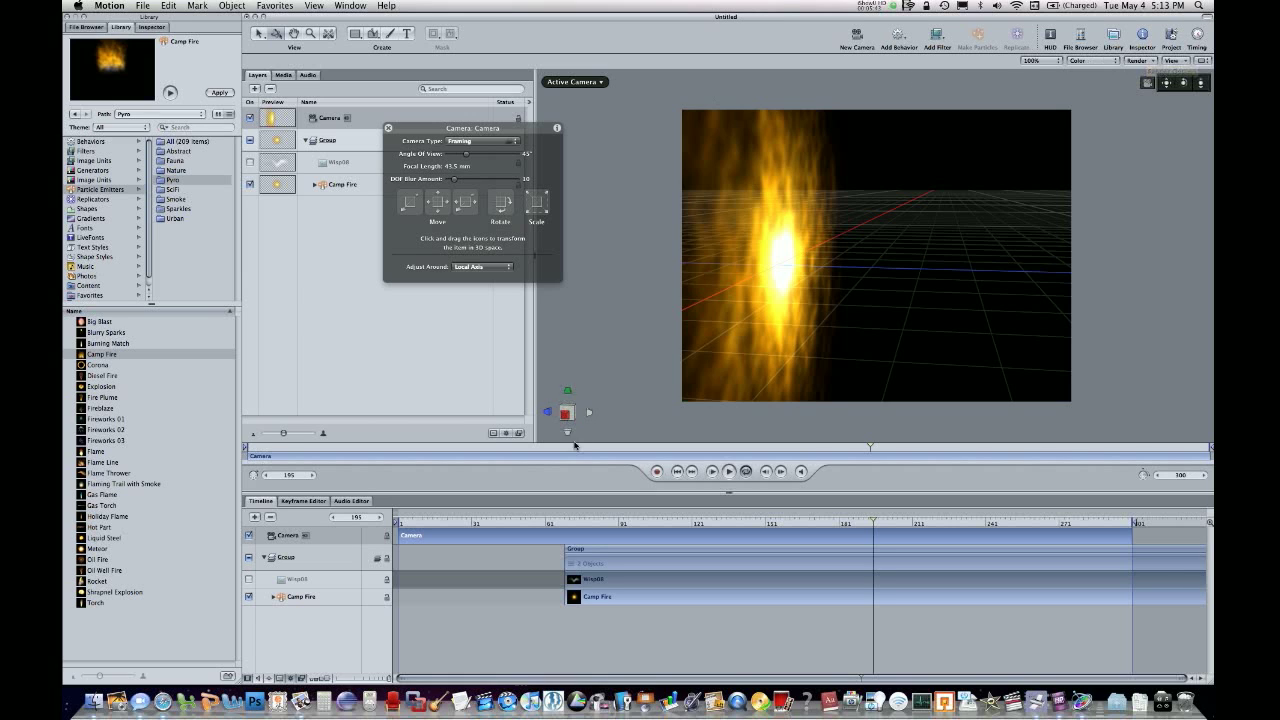
Delete the group containing Camp Fire and the camera to empty the project.
{"action": "left_click", "coordinate": [592, 549]}
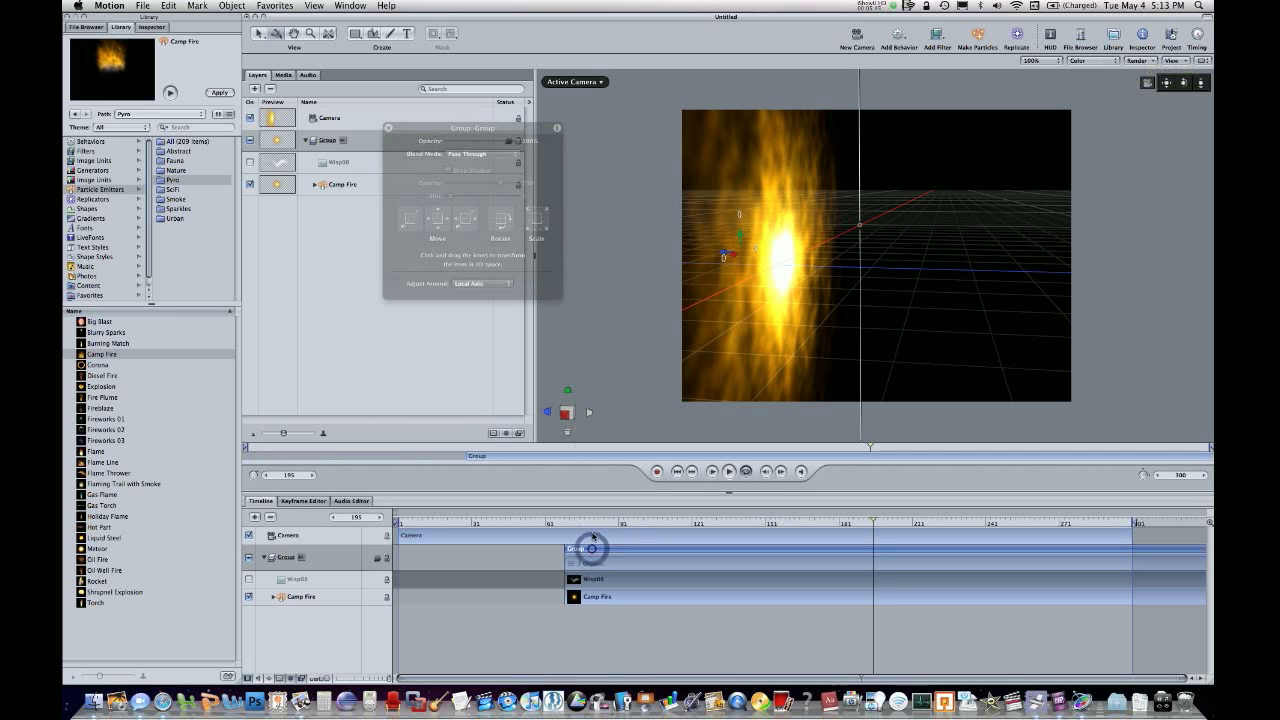
{"action": "key", "text": "Delete"}
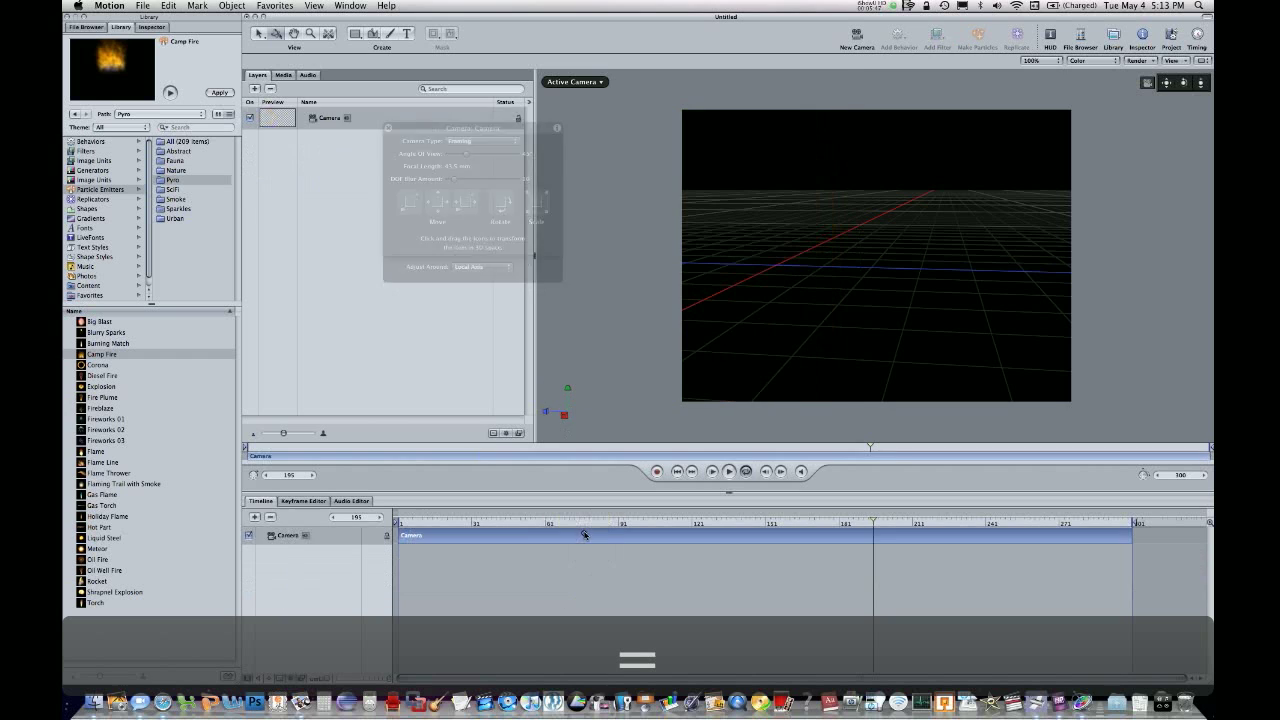
{"action": "left_click", "coordinate": [584, 534]}
{"action": "key", "text": "Delete"}
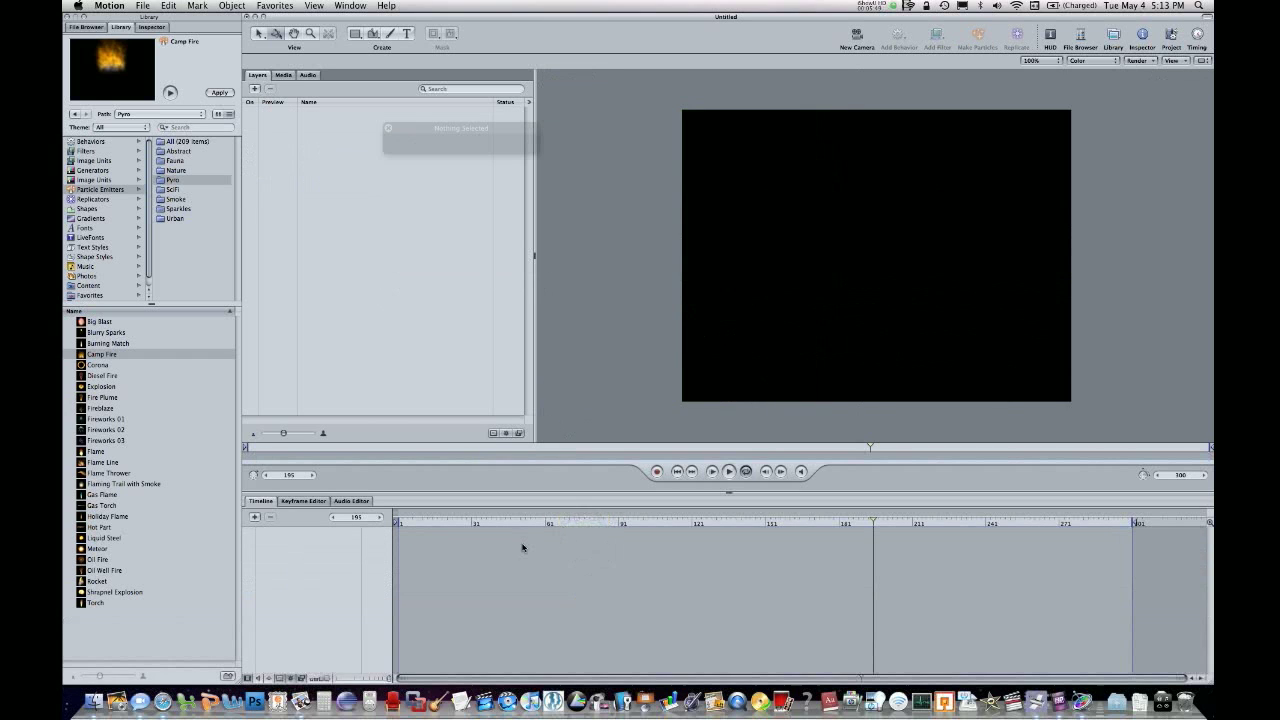
Draw a dark blue rectangle on the canvas, then move and enlarge its group to cover the whole frame.
{"action": "left_click", "coordinate": [352, 36]}
{"action": "left_click_drag", "start_coordinate": [741, 159], "coordinate": [1044, 372]}
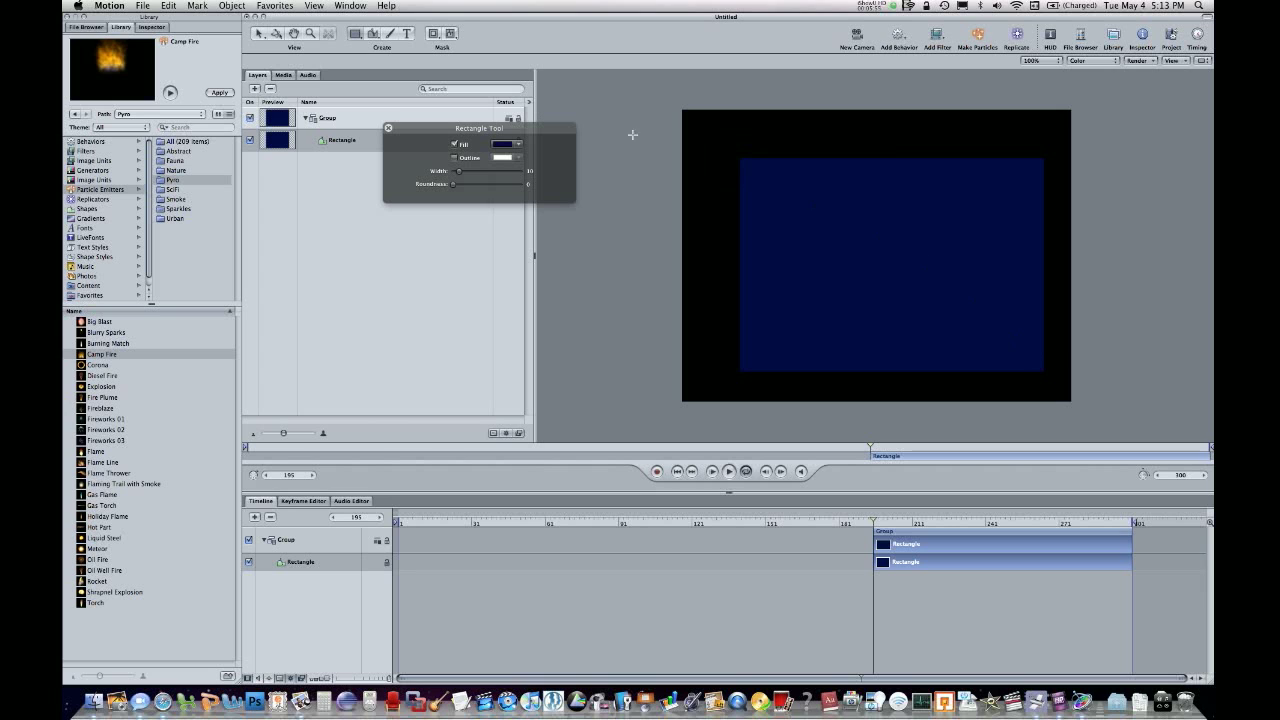
{"action": "left_click", "coordinate": [269, 115]}
{"action": "left_click_drag", "start_coordinate": [957, 249], "coordinate": [893, 191]}
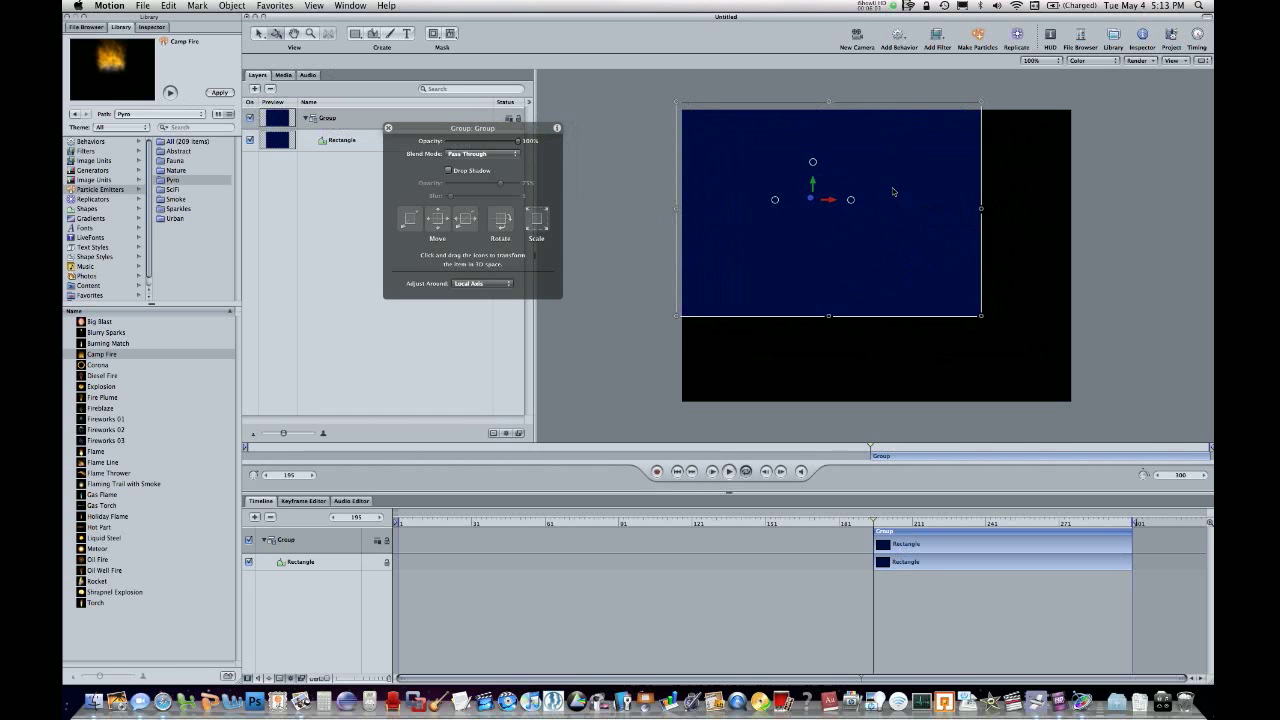
{"action": "left_click_drag", "start_coordinate": [987, 316], "coordinate": [1089, 419]}
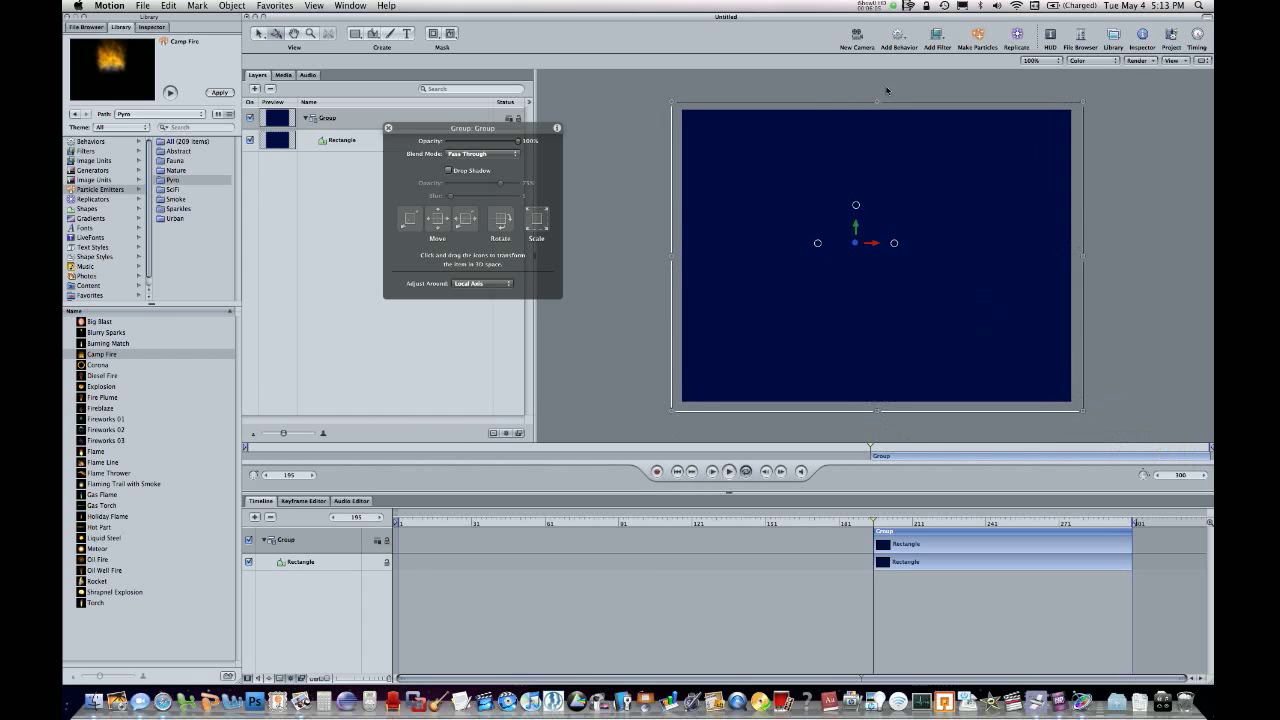
{"action": "mouse_move", "coordinate": [788, 183]}
{"action": "left_mouse_down"}
{"action": "mouse_move", "coordinate": [775, 178]}
{"action": "mouse_move", "coordinate": [792, 186]}
{"action": "left_mouse_up"}
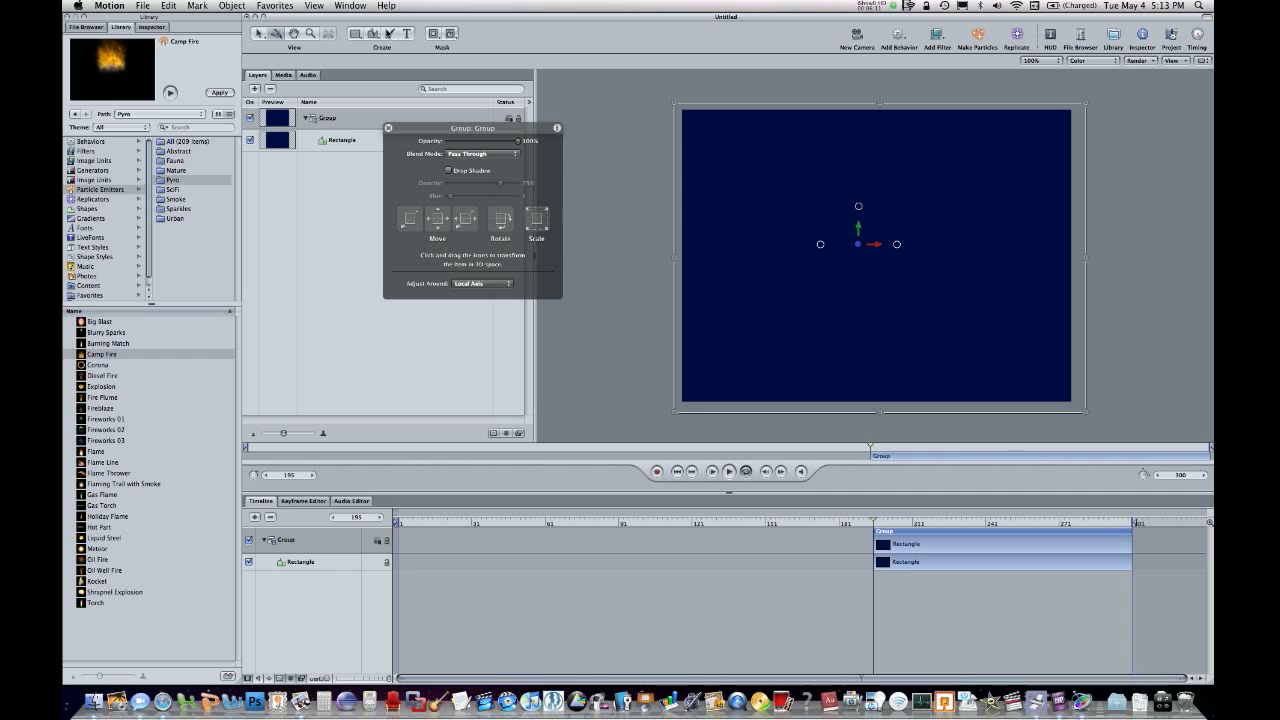
{"action": "left_click", "coordinate": [292, 33]}
{"action": "left_click", "coordinate": [308, 34]}
{"action": "left_click", "coordinate": [389, 33]}
{"action": "left_click", "coordinate": [389, 33]}
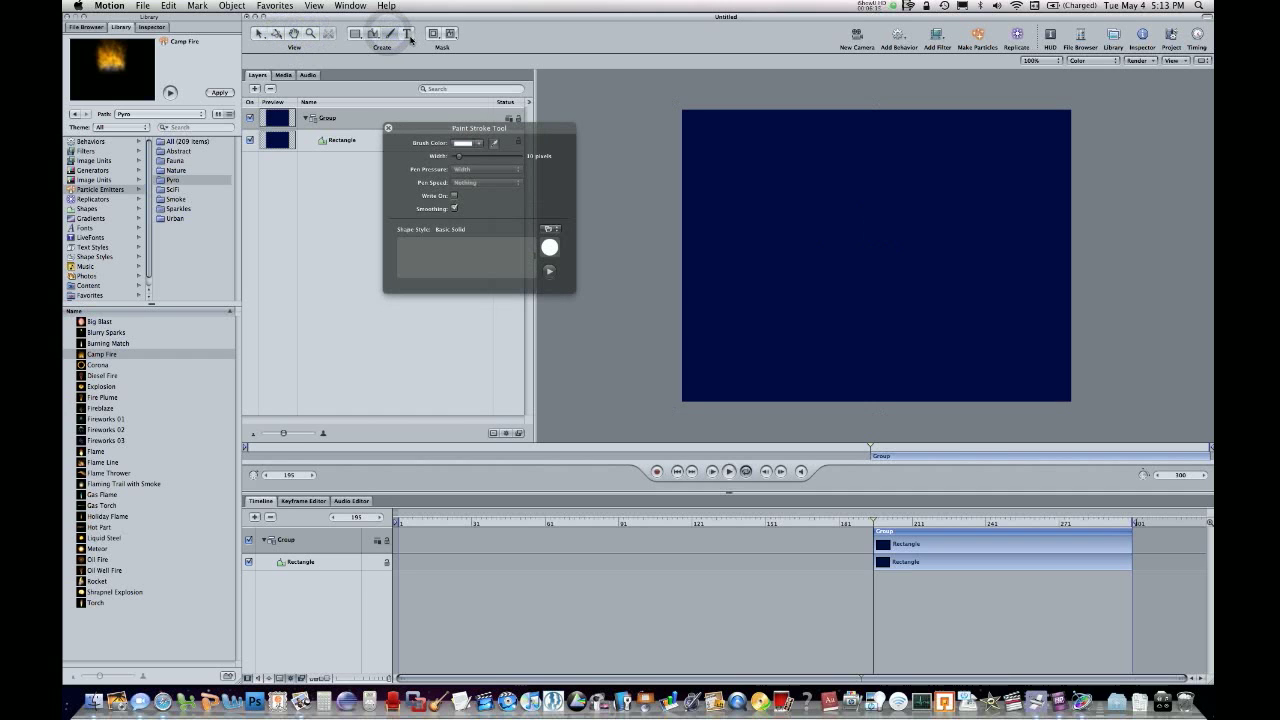
{"action": "left_click", "coordinate": [408, 34]}
{"action": "left_click", "coordinate": [371, 33]}
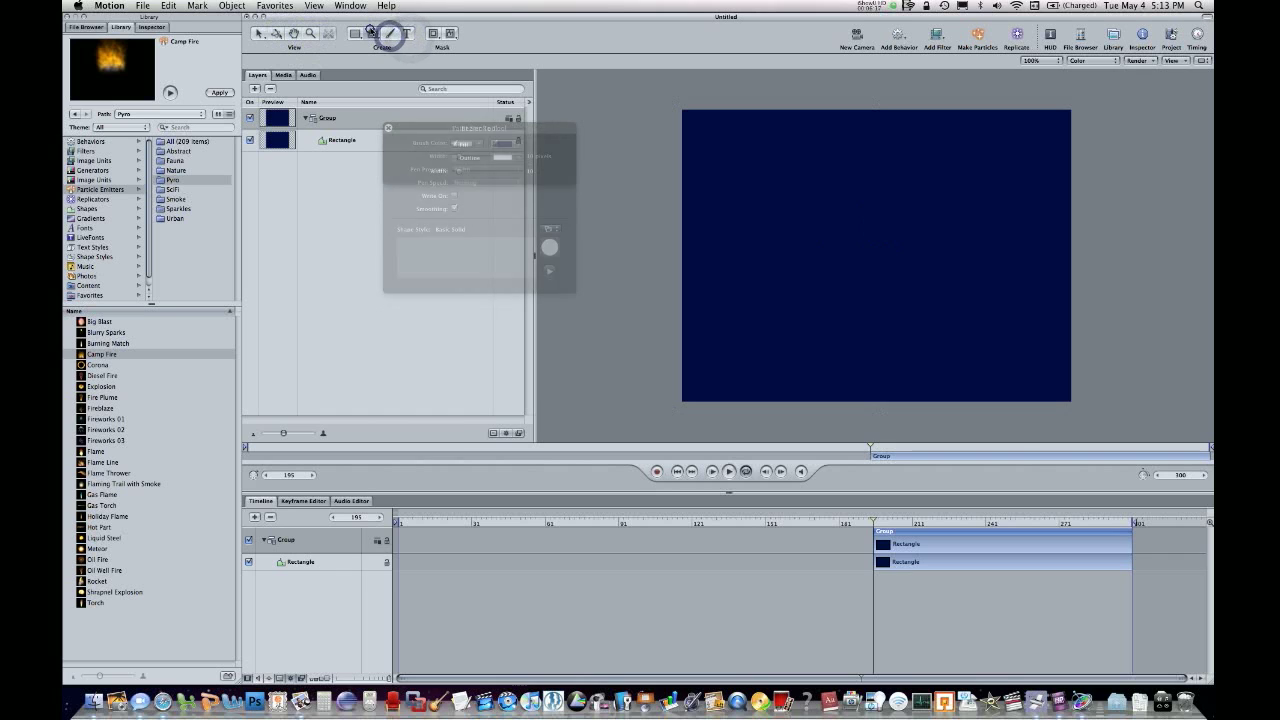
Draw a closed five-point Bezier mask on the group near the canvas center and set its feather to 73.
{"action": "left_click", "coordinate": [449, 33]}
{"action": "left_click", "coordinate": [838, 188]}
{"action": "left_click", "coordinate": [793, 240]}
{"action": "left_click", "coordinate": [822, 294]}
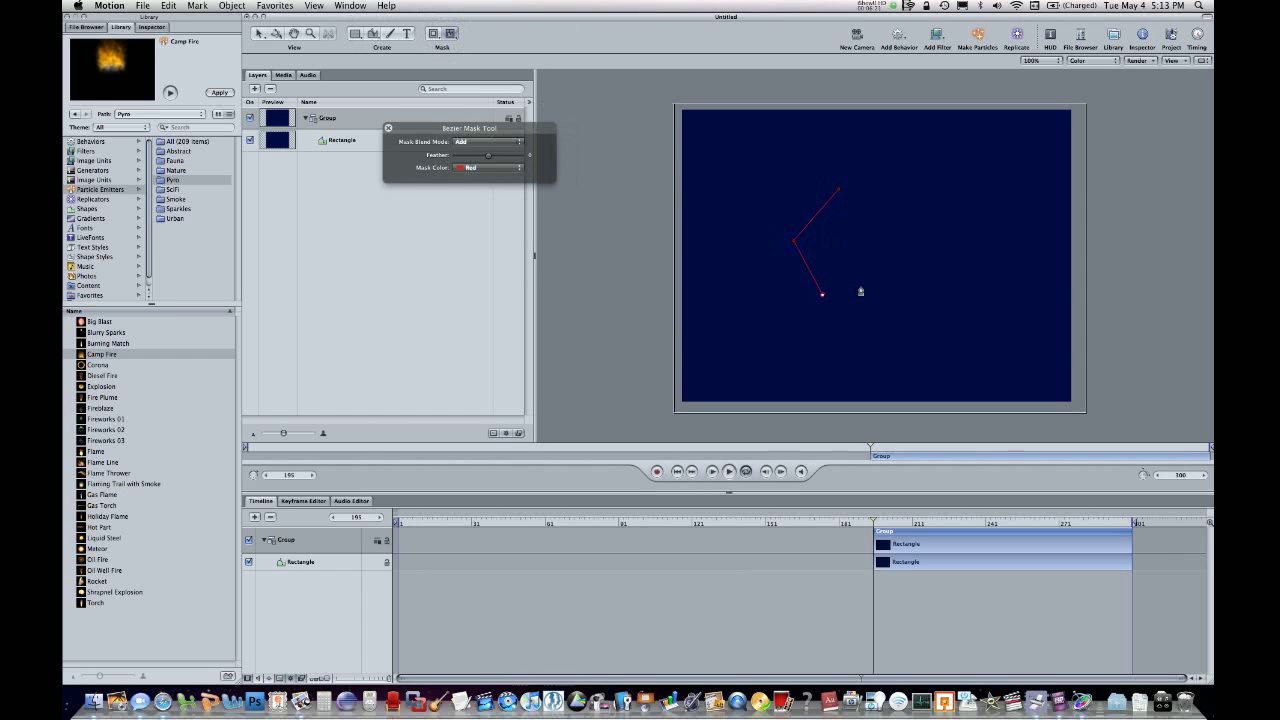
{"action": "left_click", "coordinate": [838, 194]}
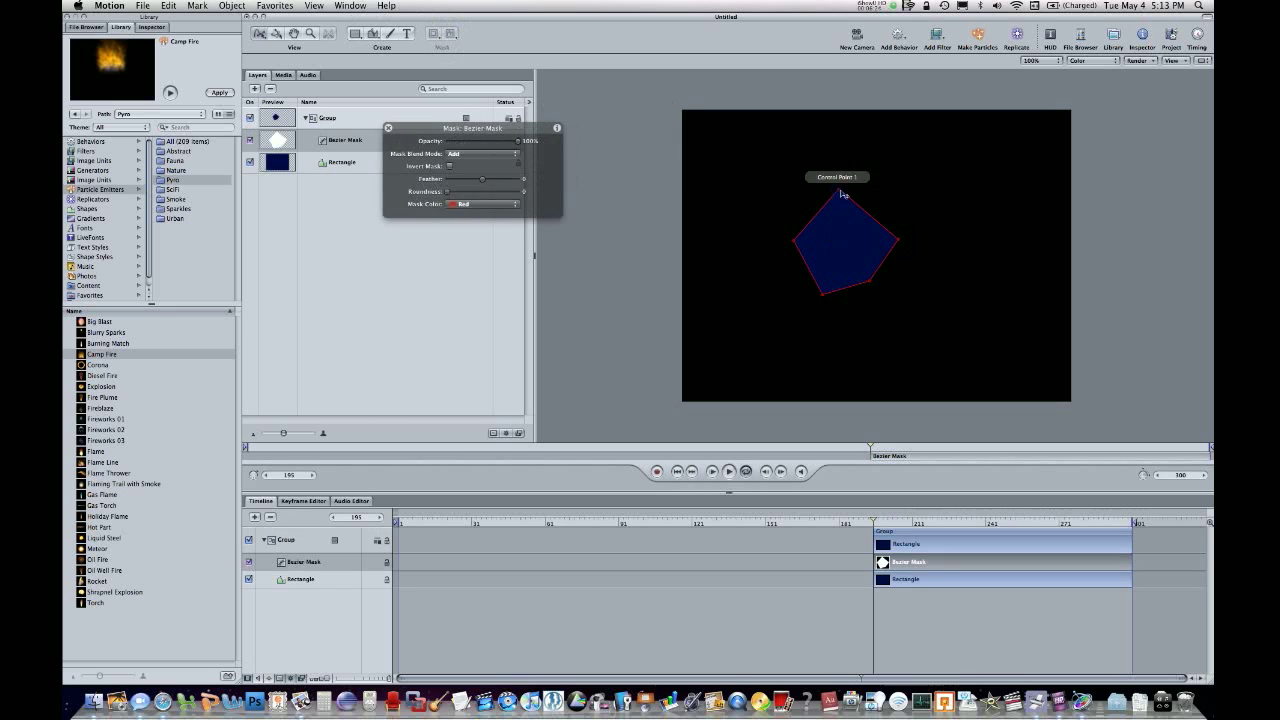
{"action": "left_click", "coordinate": [506, 181]}
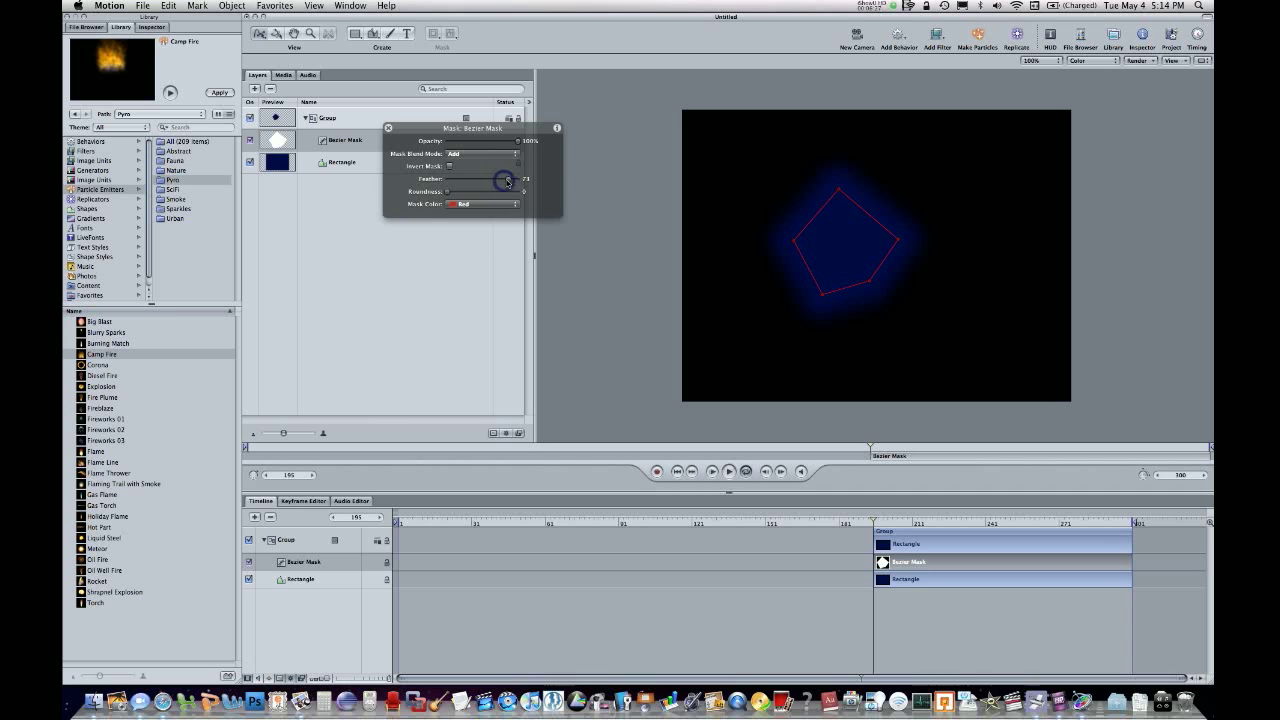
{"action": "left_click", "coordinate": [583, 220]}
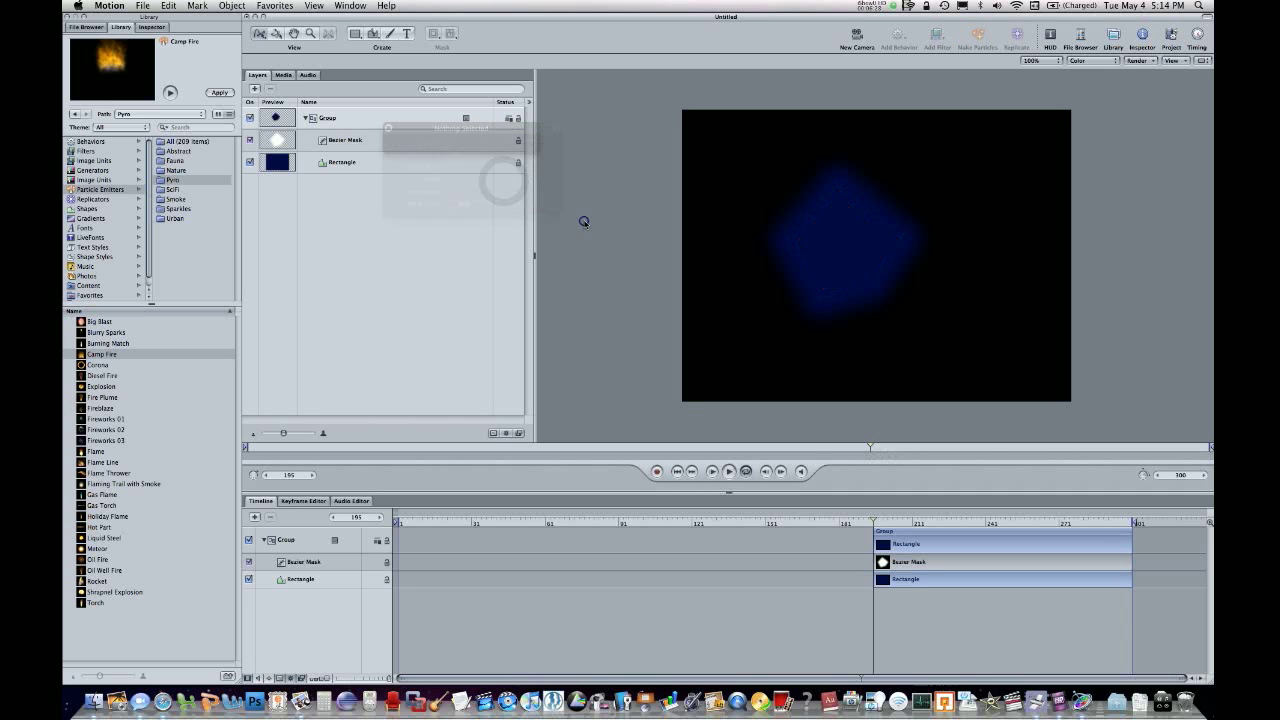
Find the Icy Blue gradient in the Library's Gradients category and apply it to the masked rectangle.
{"action": "left_click", "coordinate": [153, 22]}
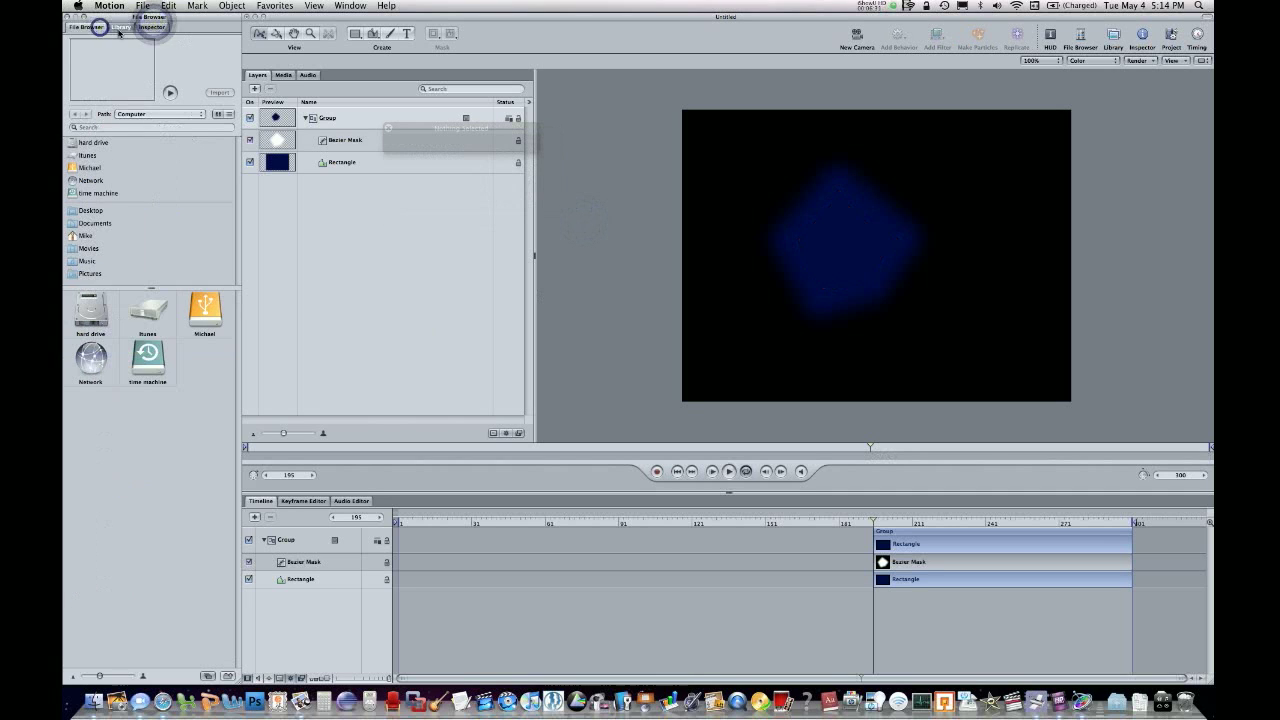
{"action": "left_click", "coordinate": [118, 24]}
{"action": "scroll", "coordinate": [121, 275], "scroll_direction": "down", "scroll_amount": 1}
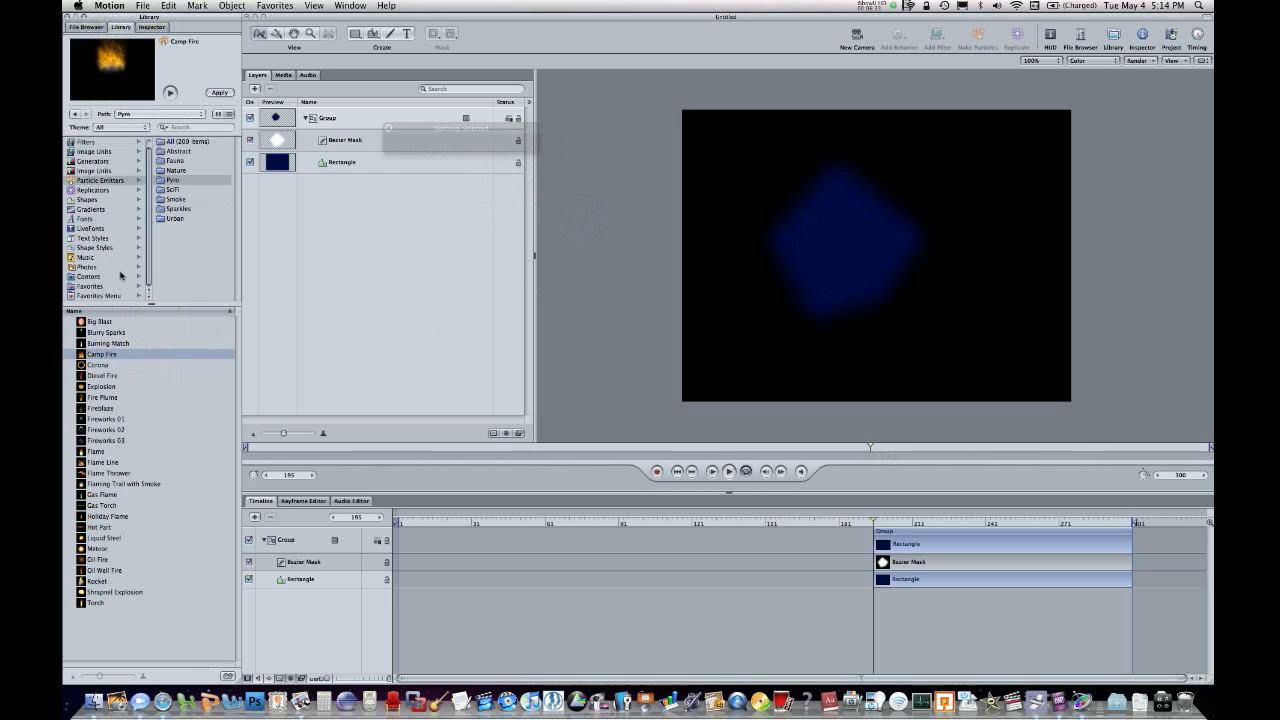
{"action": "left_click", "coordinate": [105, 211]}
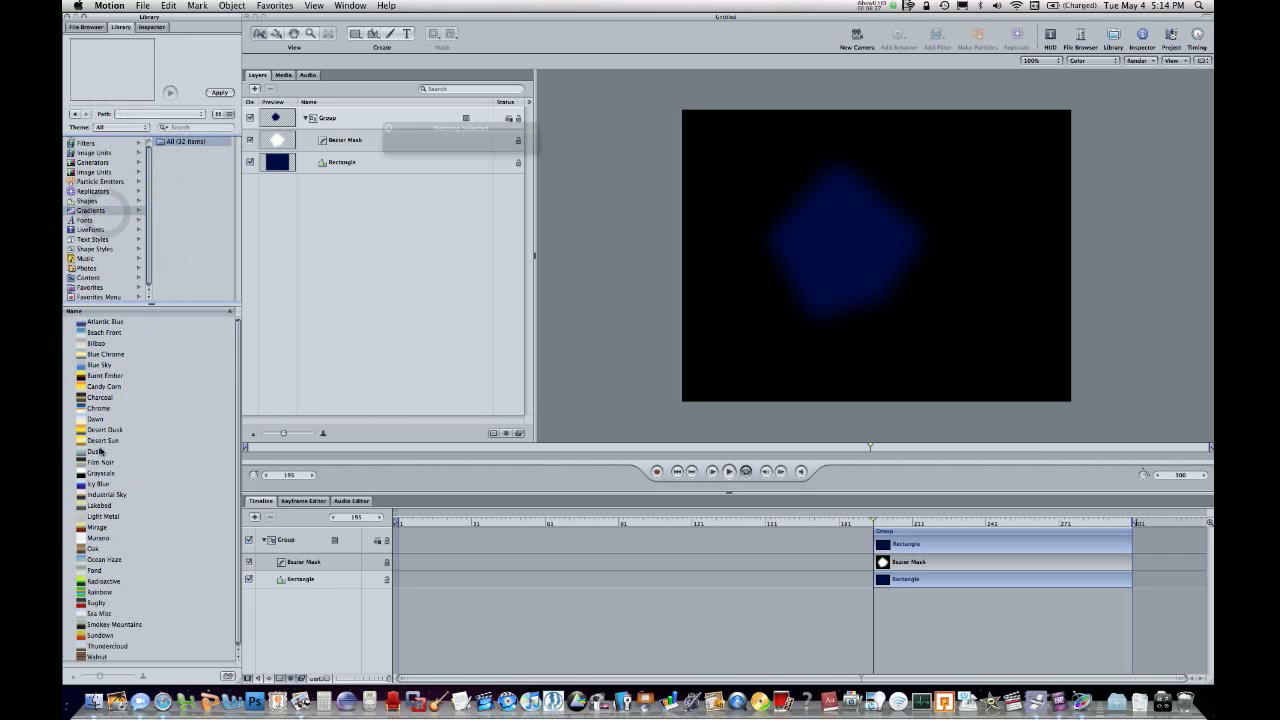
{"action": "left_click", "coordinate": [95, 449]}
{"action": "left_click", "coordinate": [117, 483]}
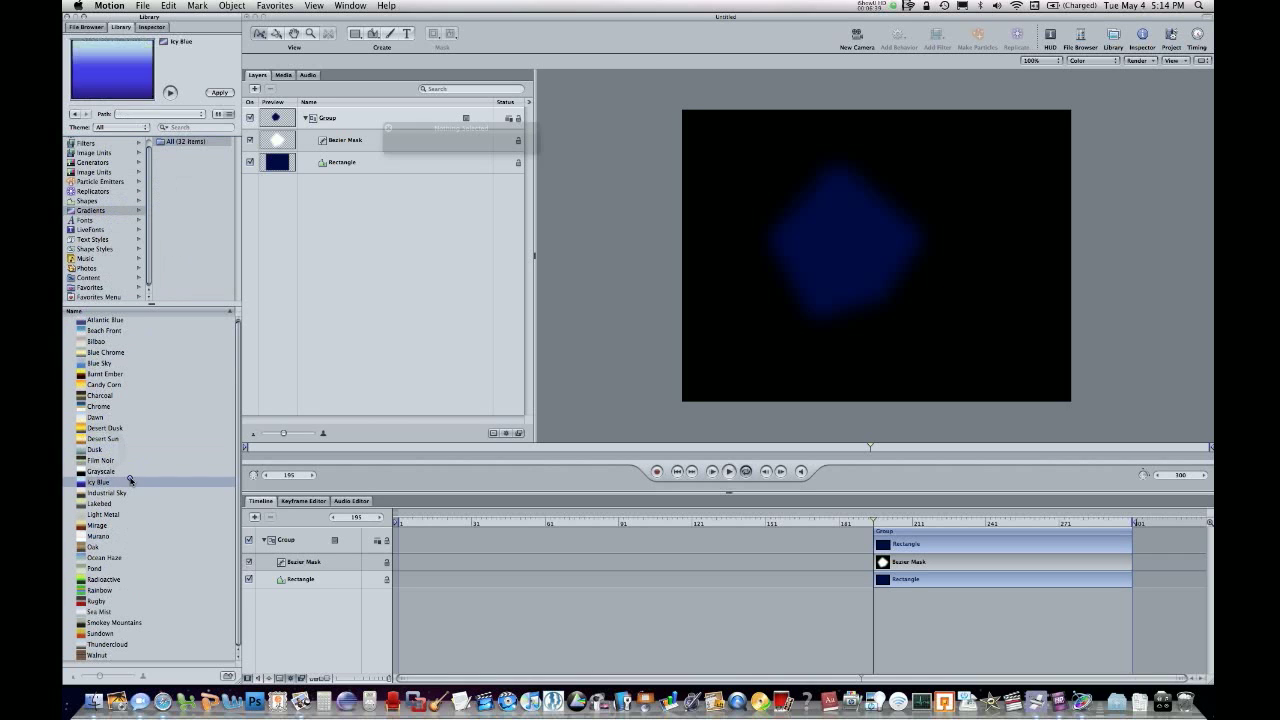
{"action": "left_click_drag", "start_coordinate": [117, 483], "coordinate": [874, 246]}
{"action": "left_click", "coordinate": [643, 294]}
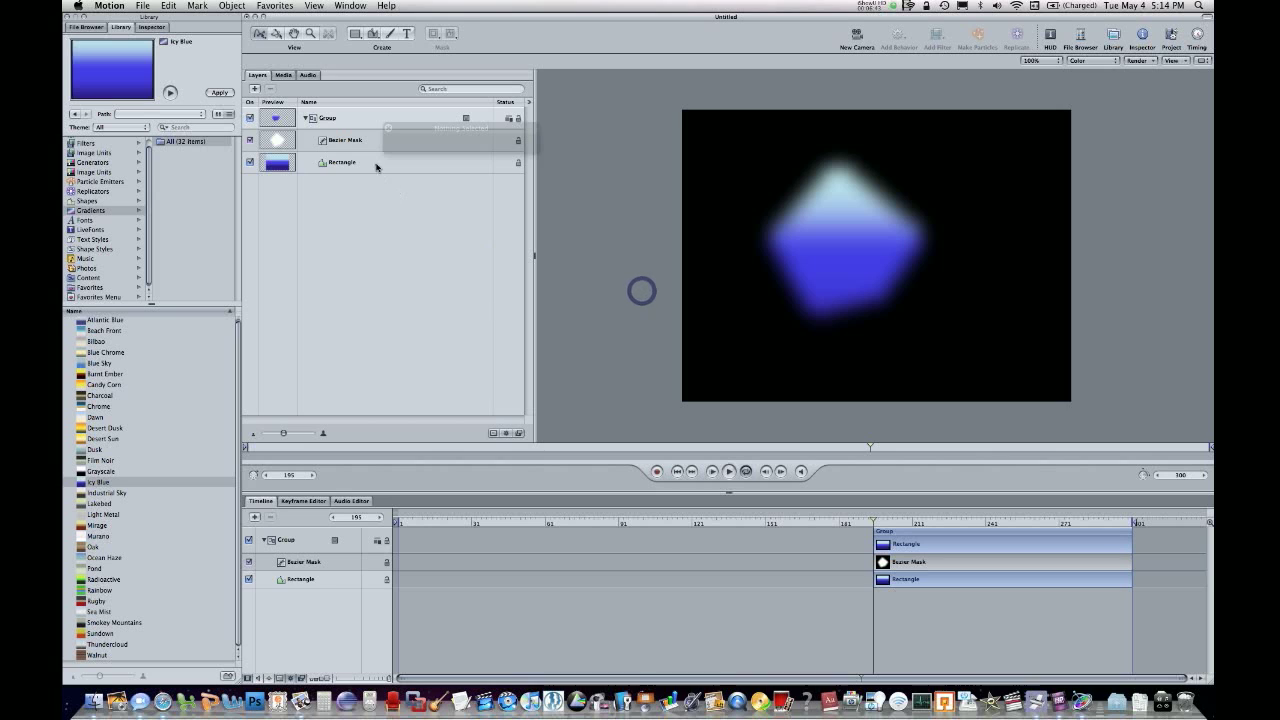
Set the red value of the rectangle gradient's first color tag to 0.00 and close the floating shape controls.
{"action": "left_click", "coordinate": [375, 164]}
{"action": "left_click", "coordinate": [151, 26]}
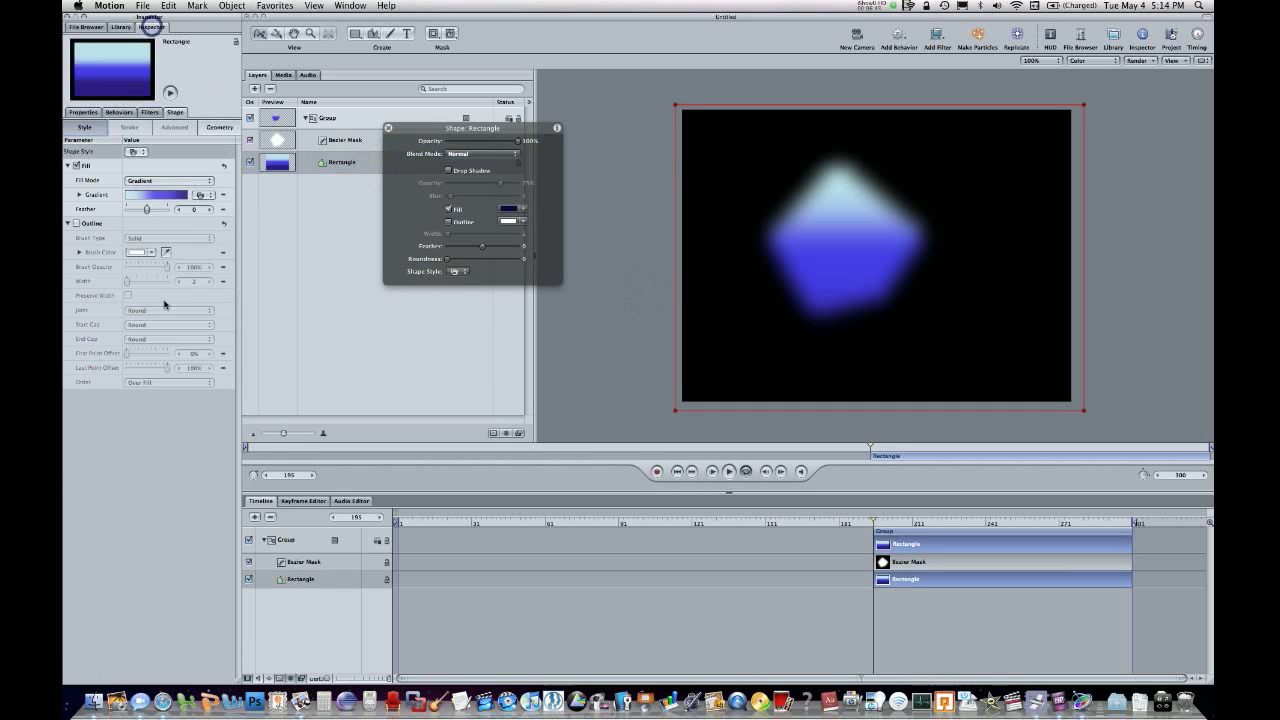
{"action": "left_click", "coordinate": [77, 195]}
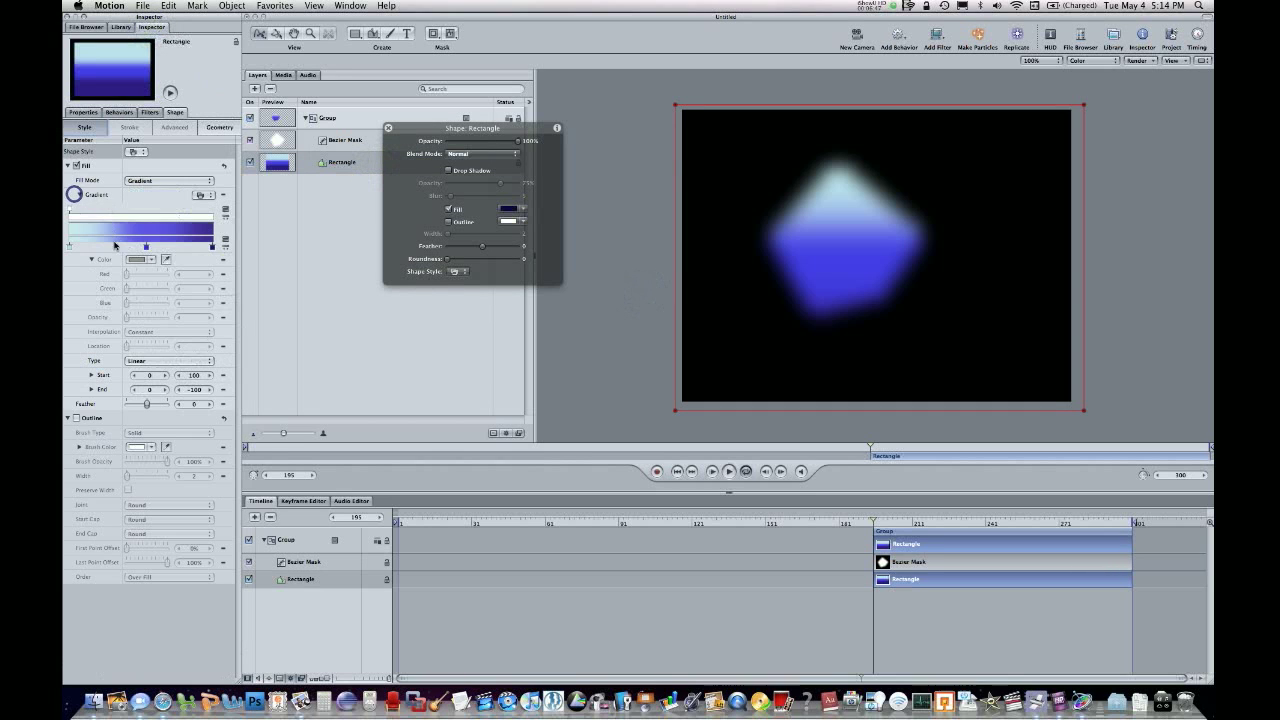
{"action": "left_click", "coordinate": [68, 247]}
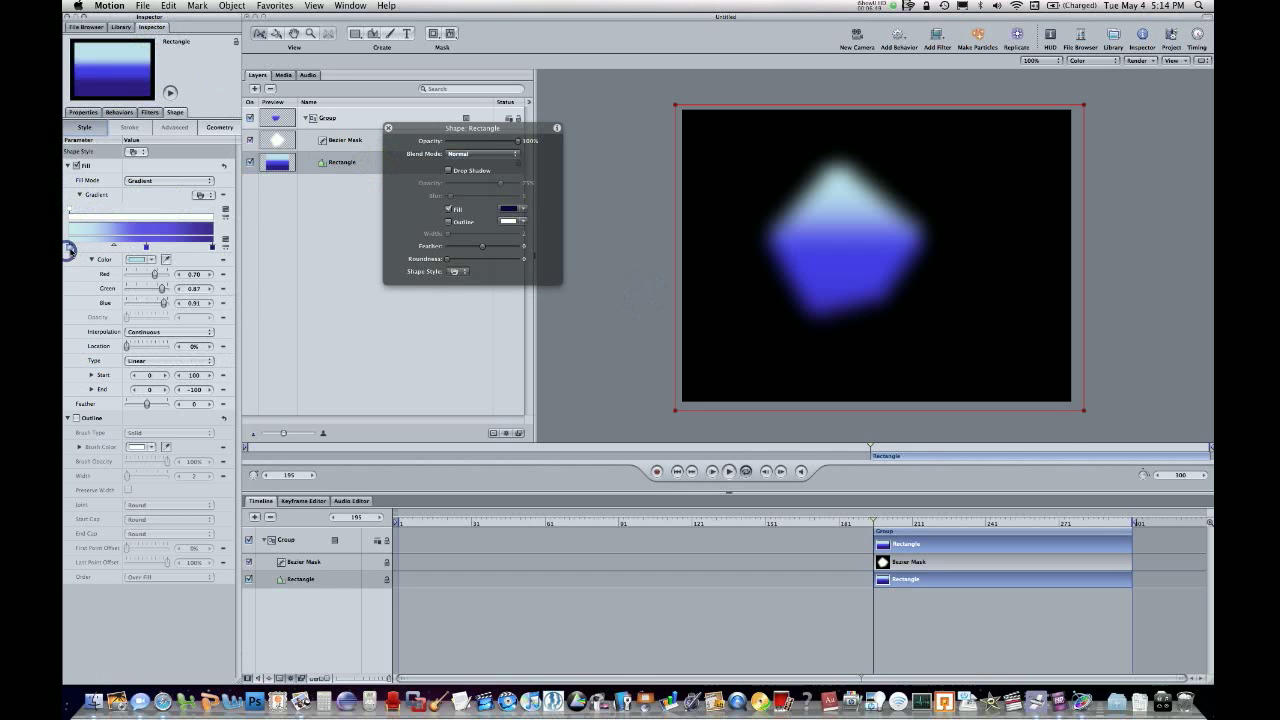
{"action": "left_click", "coordinate": [127, 277]}
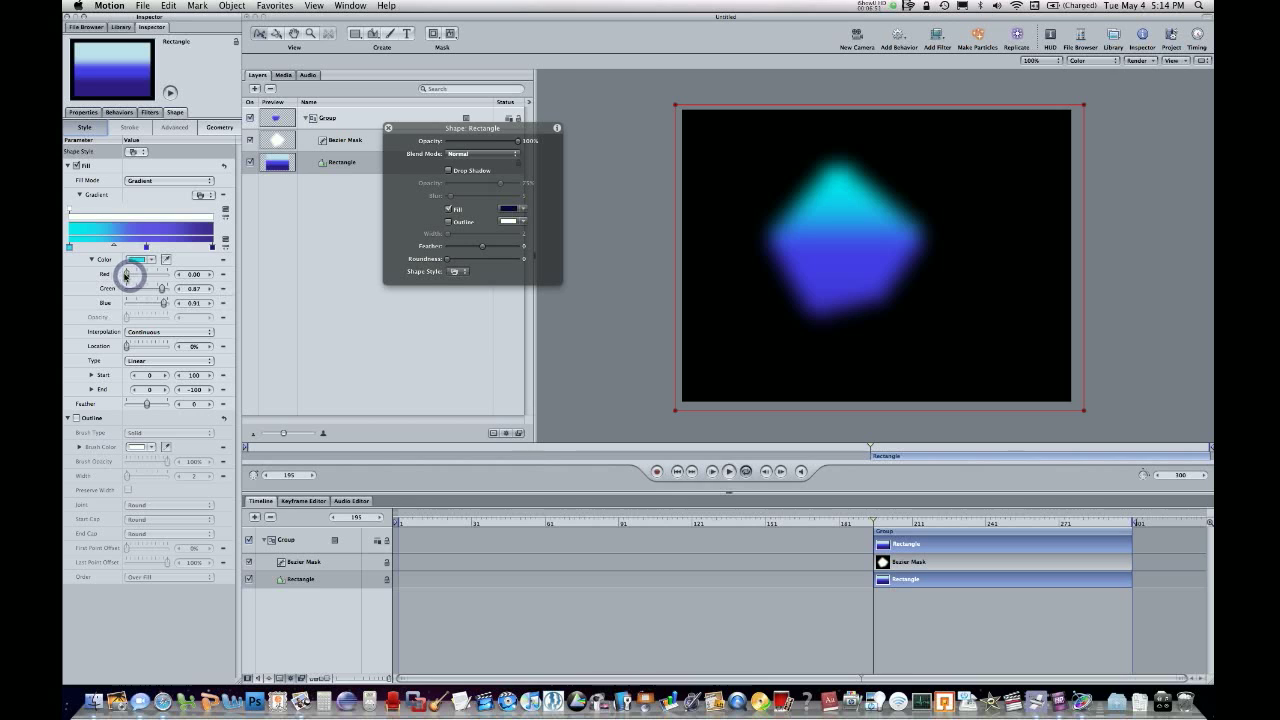
{"action": "left_click", "coordinate": [330, 202]}
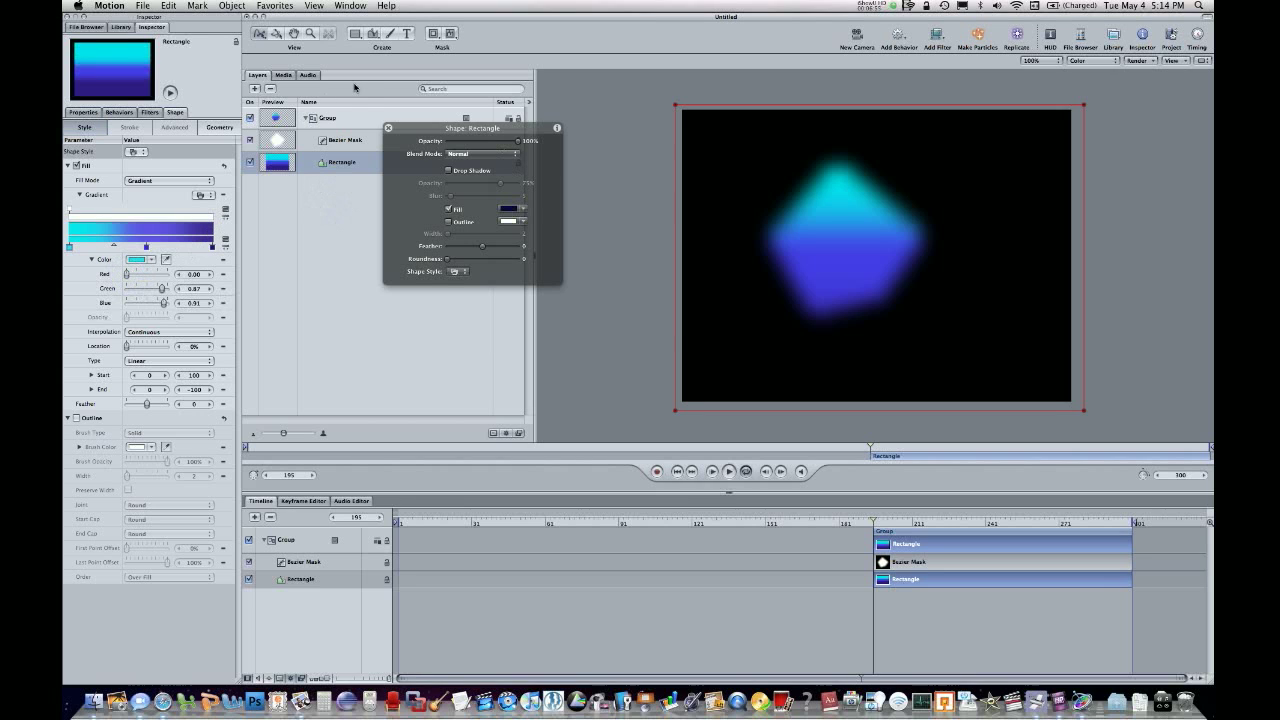
{"action": "left_click", "coordinate": [385, 125]}
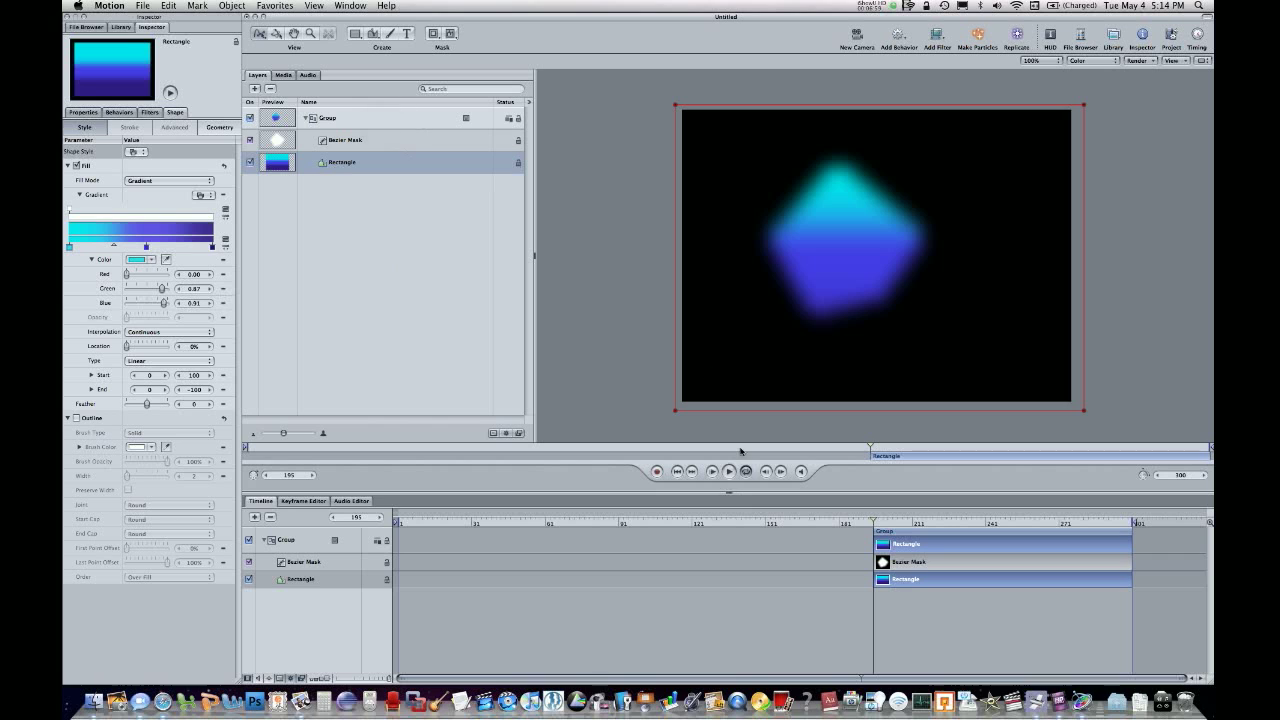
Shift the rectangle slightly down within its mask, and move the whole masked group to the right on the canvas.
{"action": "mouse_move", "coordinate": [805, 184]}
{"action": "left_mouse_down"}
{"action": "mouse_move", "coordinate": [846, 223]}
{"action": "mouse_move", "coordinate": [803, 171]}
{"action": "mouse_move", "coordinate": [829, 229]}
{"action": "mouse_move", "coordinate": [812, 207]}
{"action": "left_mouse_up"}
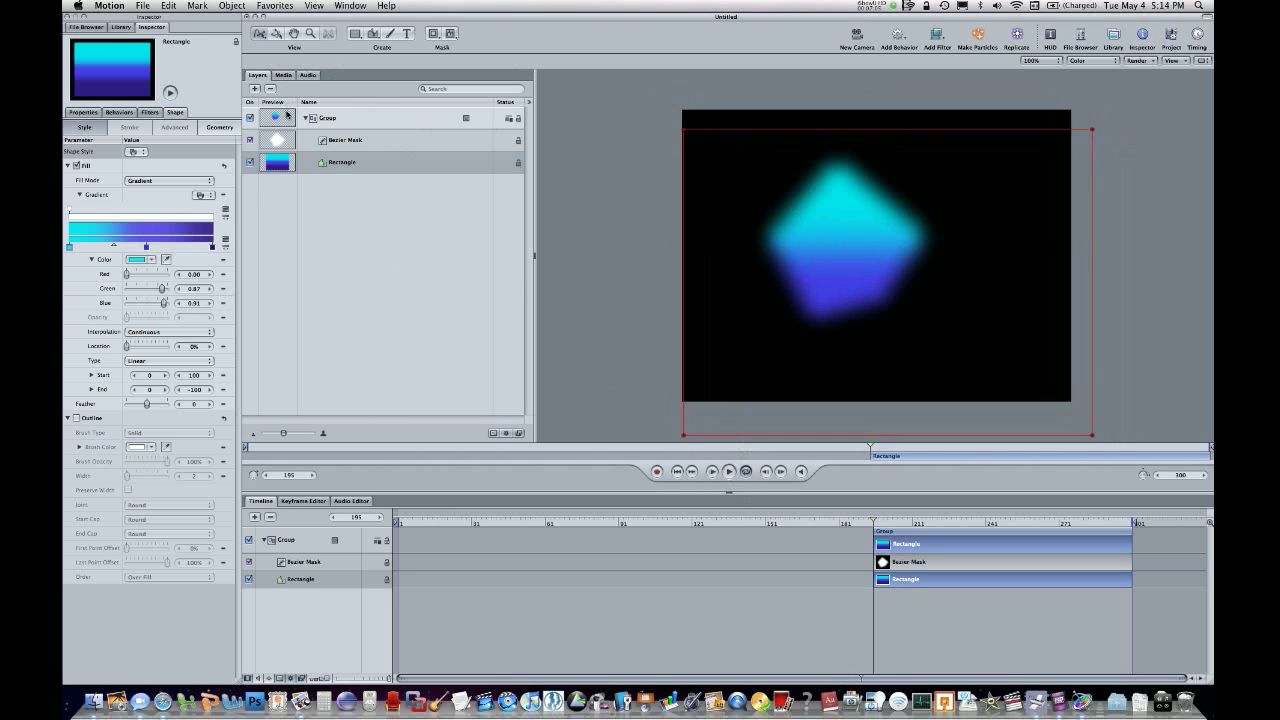
{"action": "left_click", "coordinate": [287, 116]}
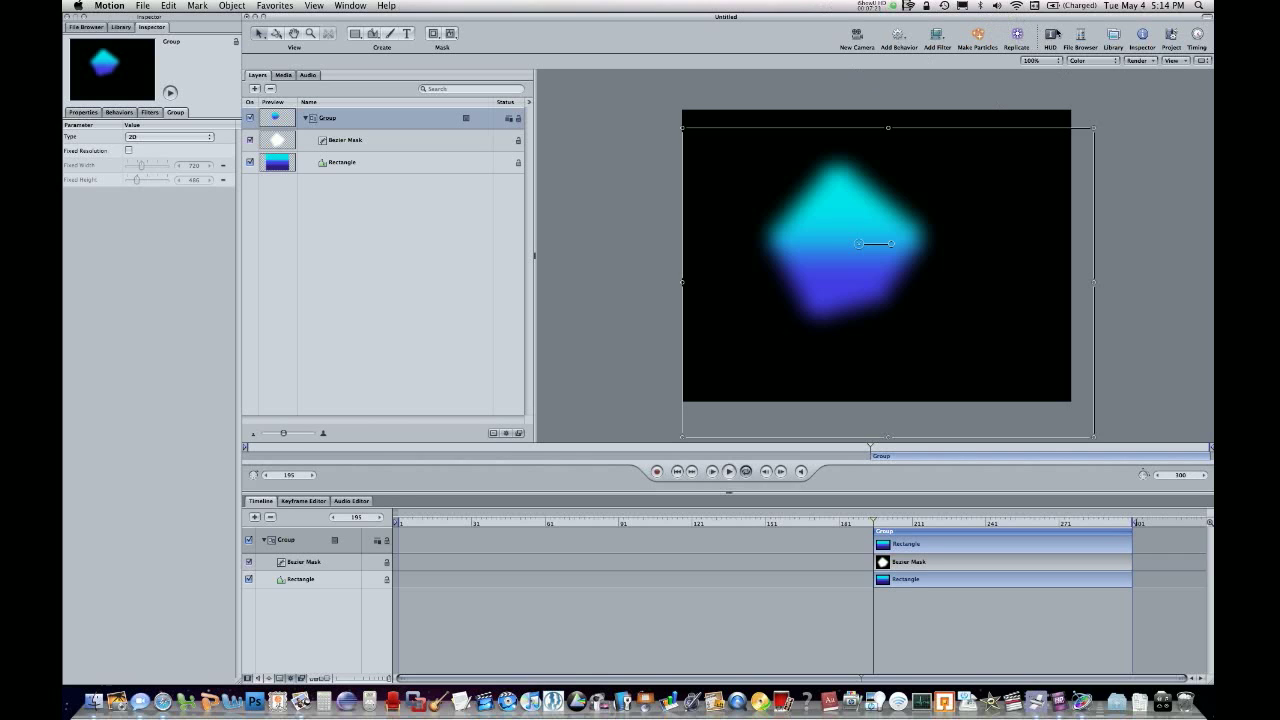
{"action": "left_click_drag", "start_coordinate": [923, 182], "coordinate": [934, 230]}
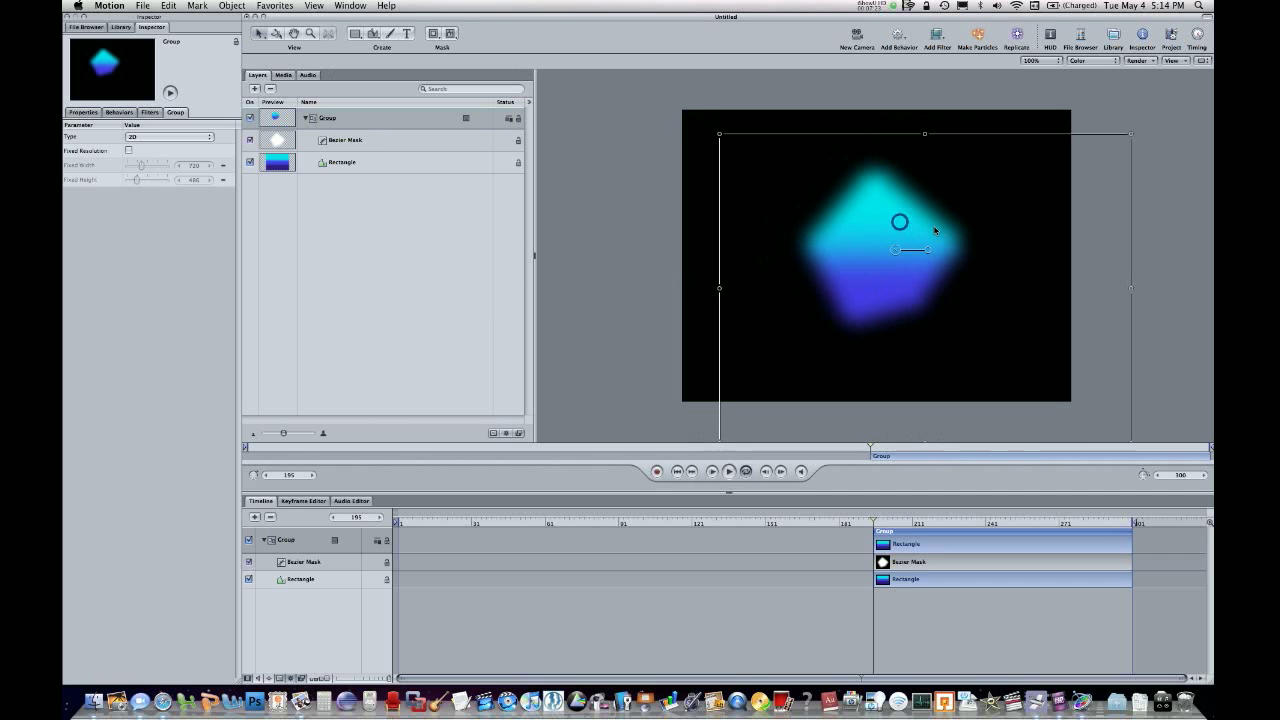
Make a particle emitter from the masked group, scrub to frame 271, and select the emitter's parent group.
{"action": "left_click", "coordinate": [978, 36]}
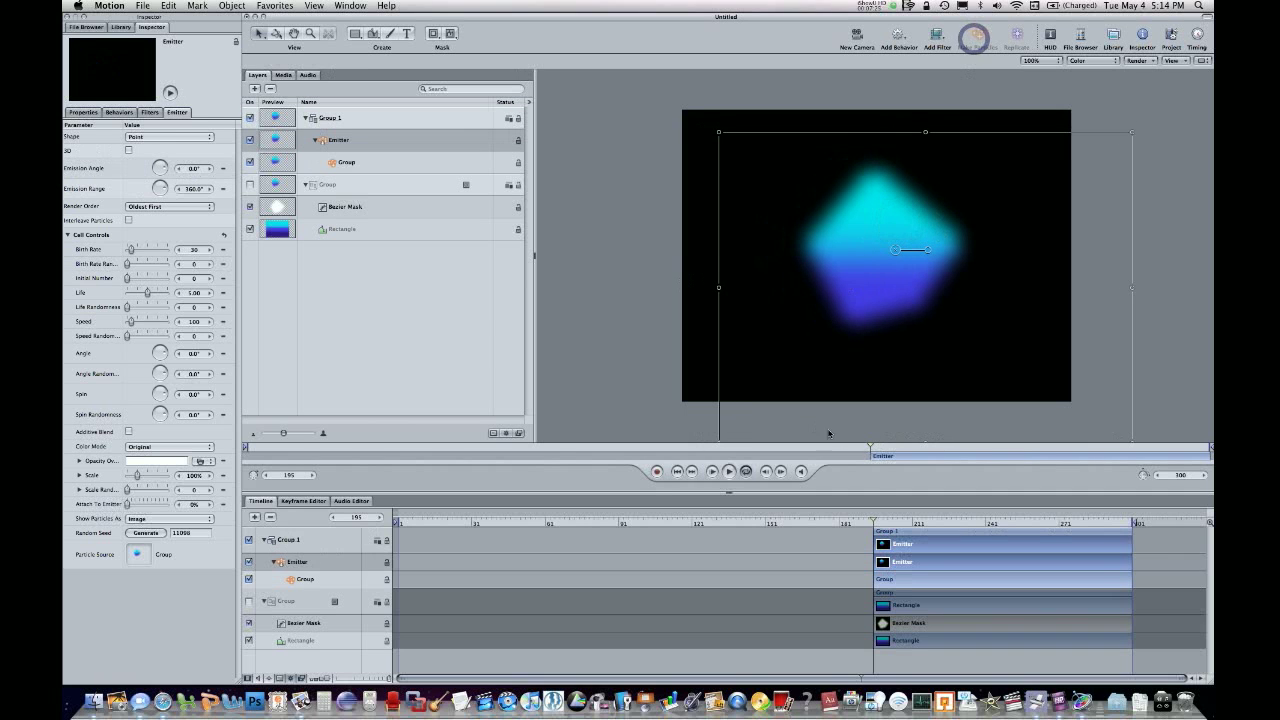
{"action": "left_click_drag", "start_coordinate": [903, 520], "coordinate": [1060, 534]}
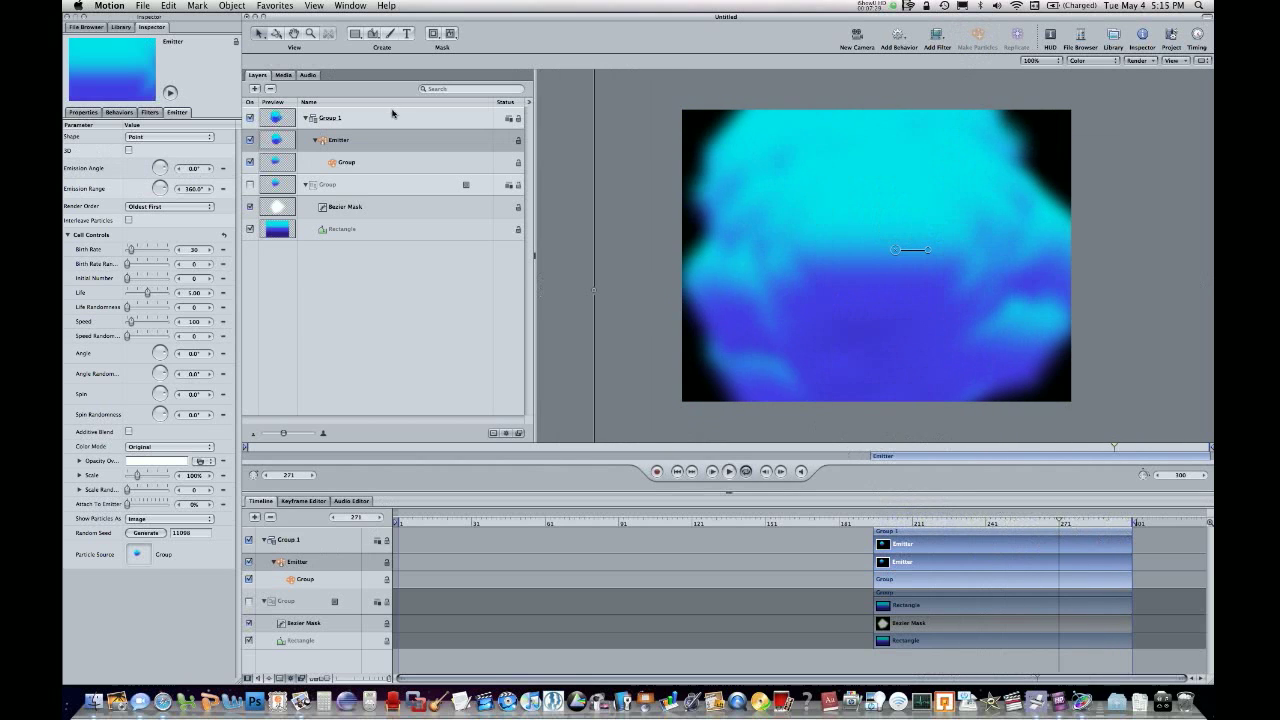
{"action": "left_click", "coordinate": [350, 118]}
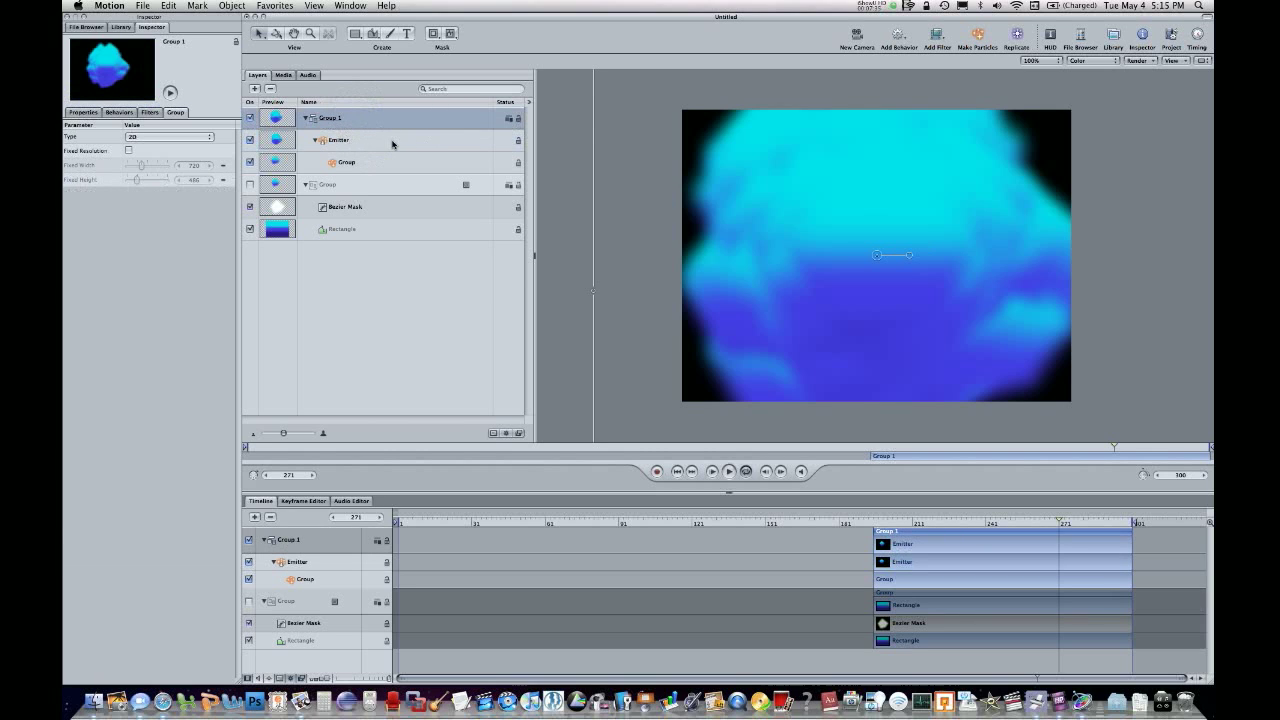
Reduce the custom emitter's scale to 17% in the HUD and scrub the playhead to frame 300.
{"action": "left_click", "coordinate": [392, 142]}
{"action": "left_click", "coordinate": [1052, 38]}
{"action": "left_click_drag", "start_coordinate": [498, 135], "coordinate": [479, 167]}
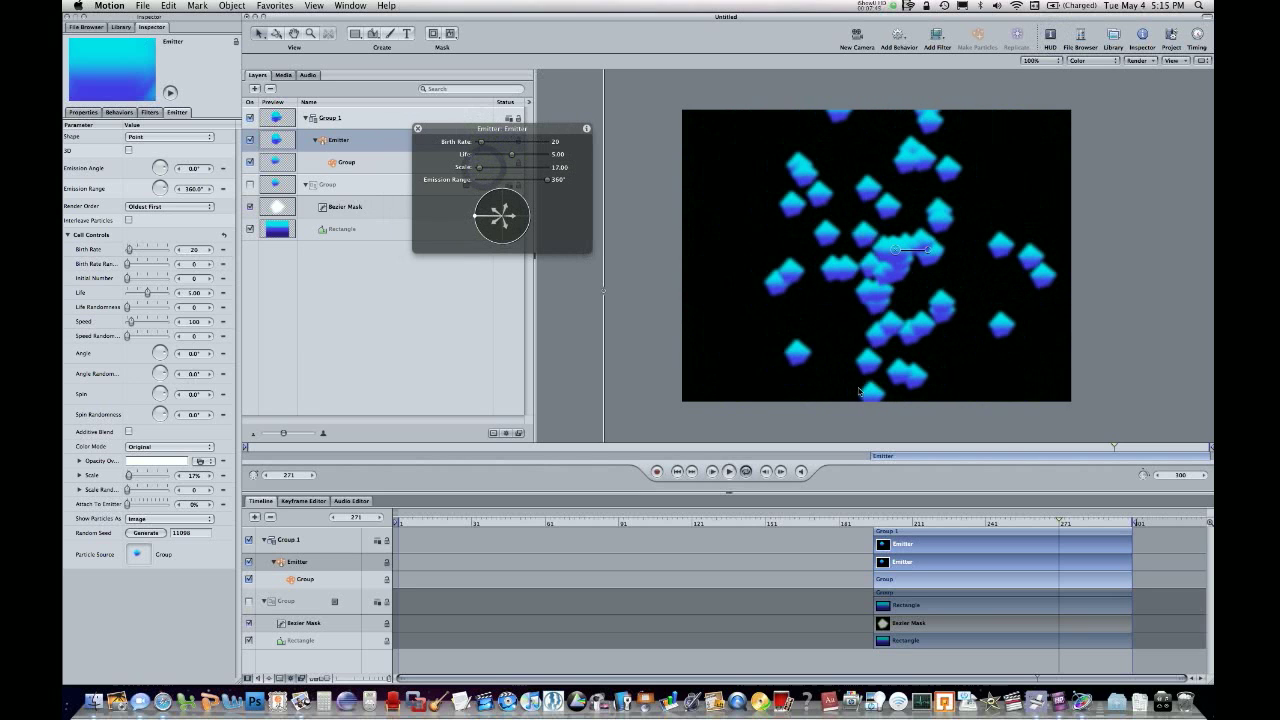
{"action": "left_click_drag", "start_coordinate": [903, 524], "coordinate": [1133, 522]}
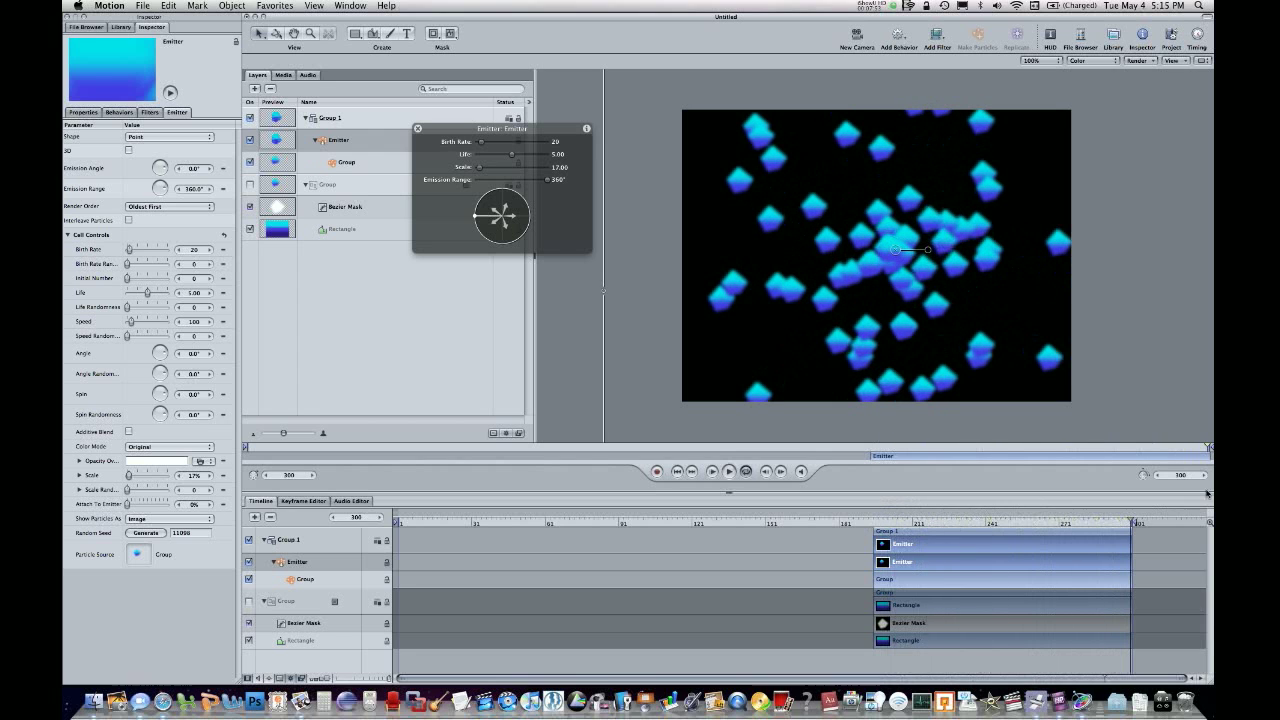
Clear the project by deleting all of its layers and groups.
{"action": "left_click", "coordinate": [1162, 282]}
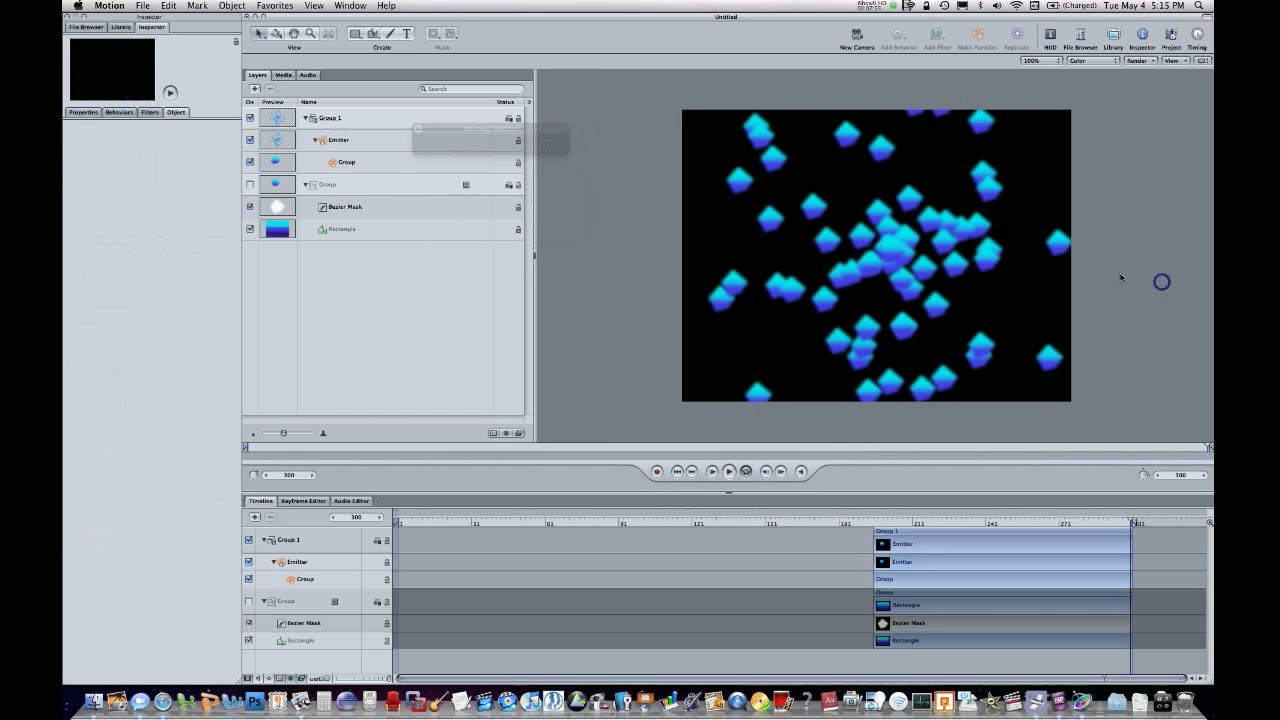
{"action": "left_click", "coordinate": [998, 511]}
{"action": "key", "text": "super+a"}
{"action": "key", "text": "Delete"}
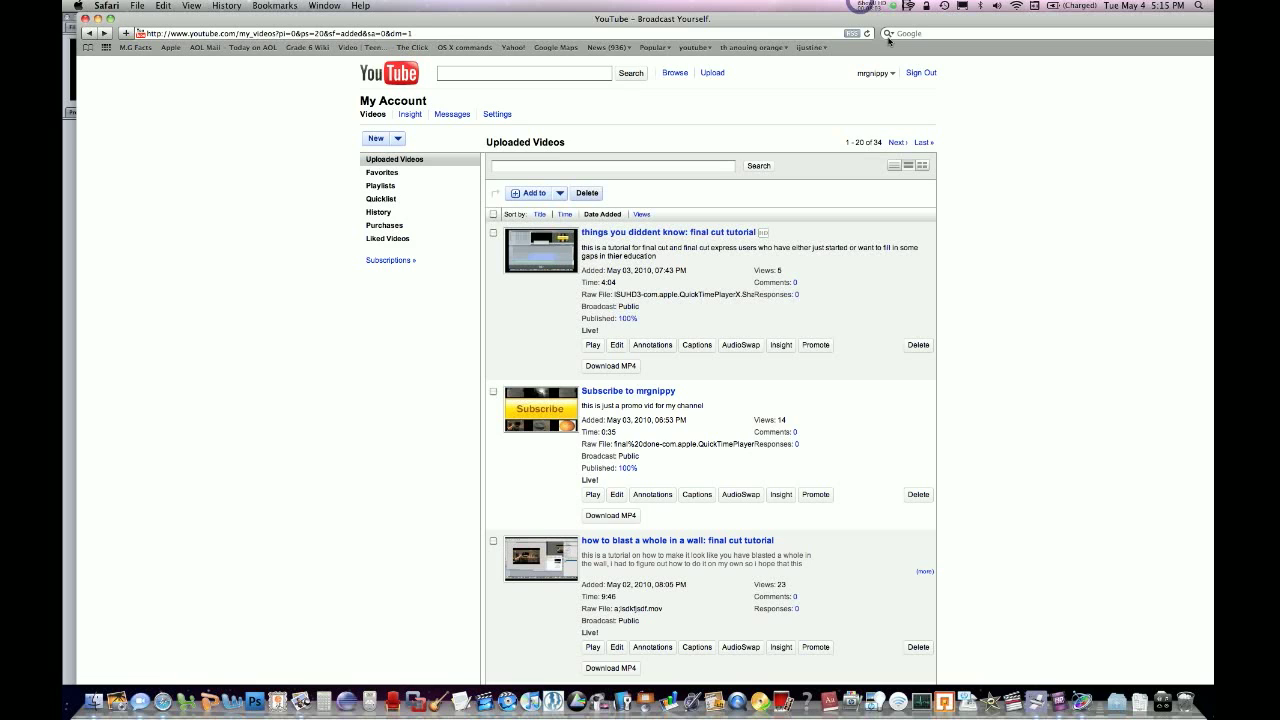
In Safari, search Google for "candy corn" and switch to the image results.
{"action": "left_click", "coordinate": [918, 33]}
{"action": "type", "text": "c"}
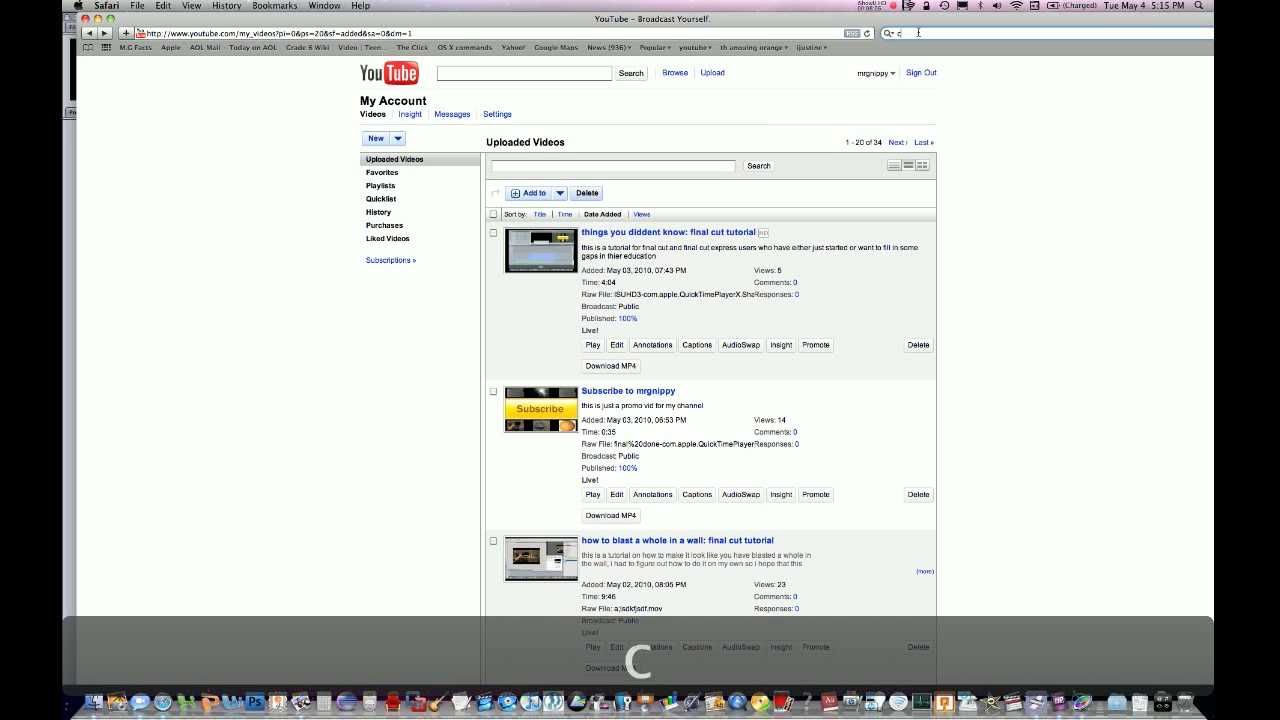
{"action": "type", "text": "andy"}
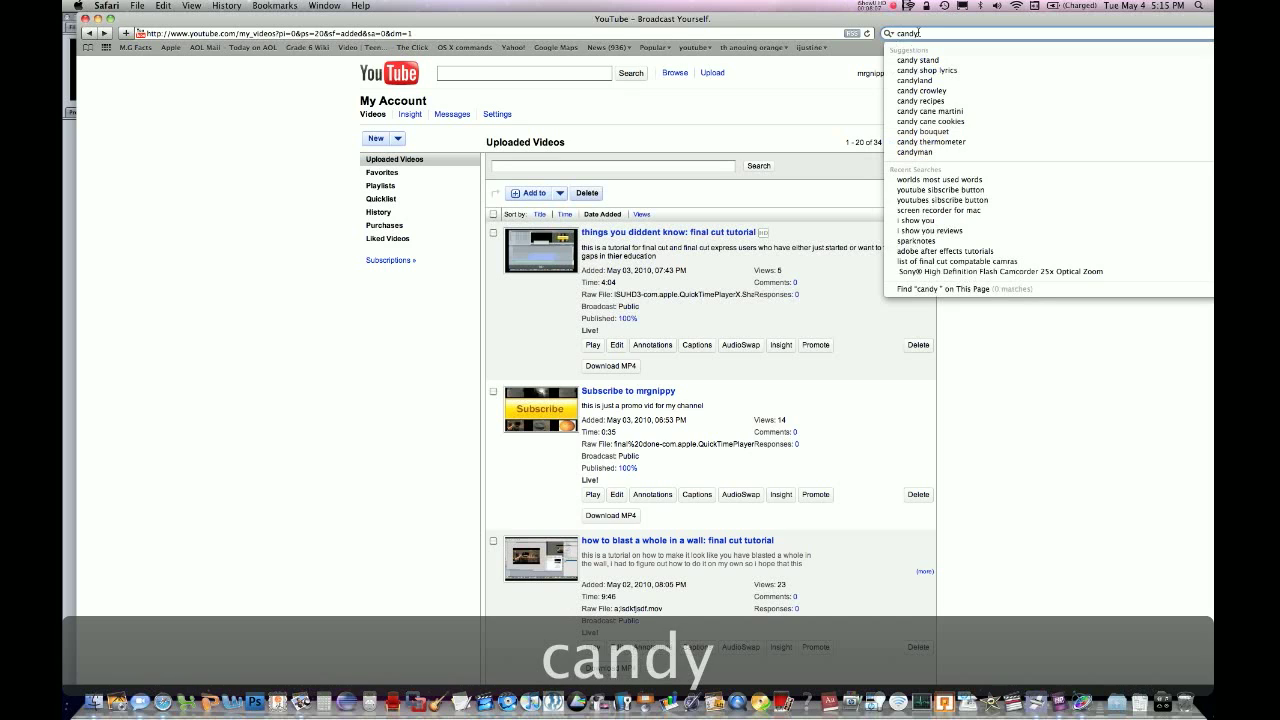
{"action": "type", "text": " corn"}
{"action": "key", "text": "Return"}
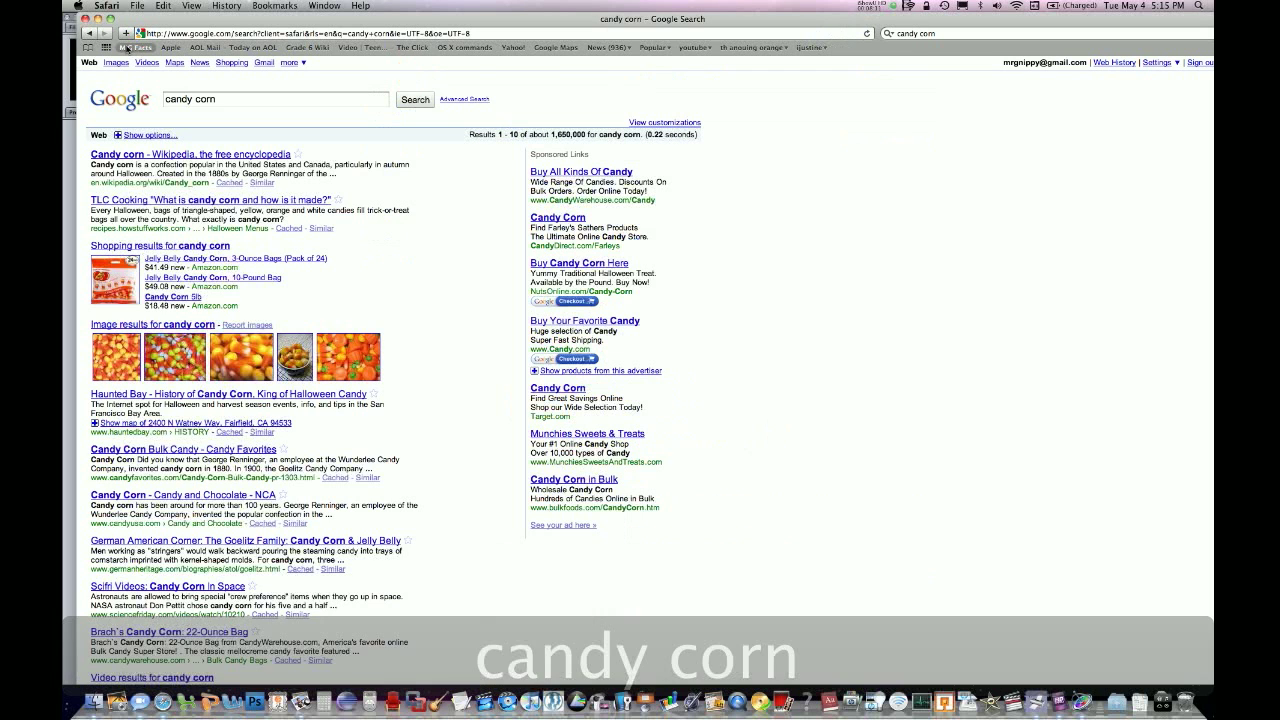
{"action": "left_click", "coordinate": [116, 62]}
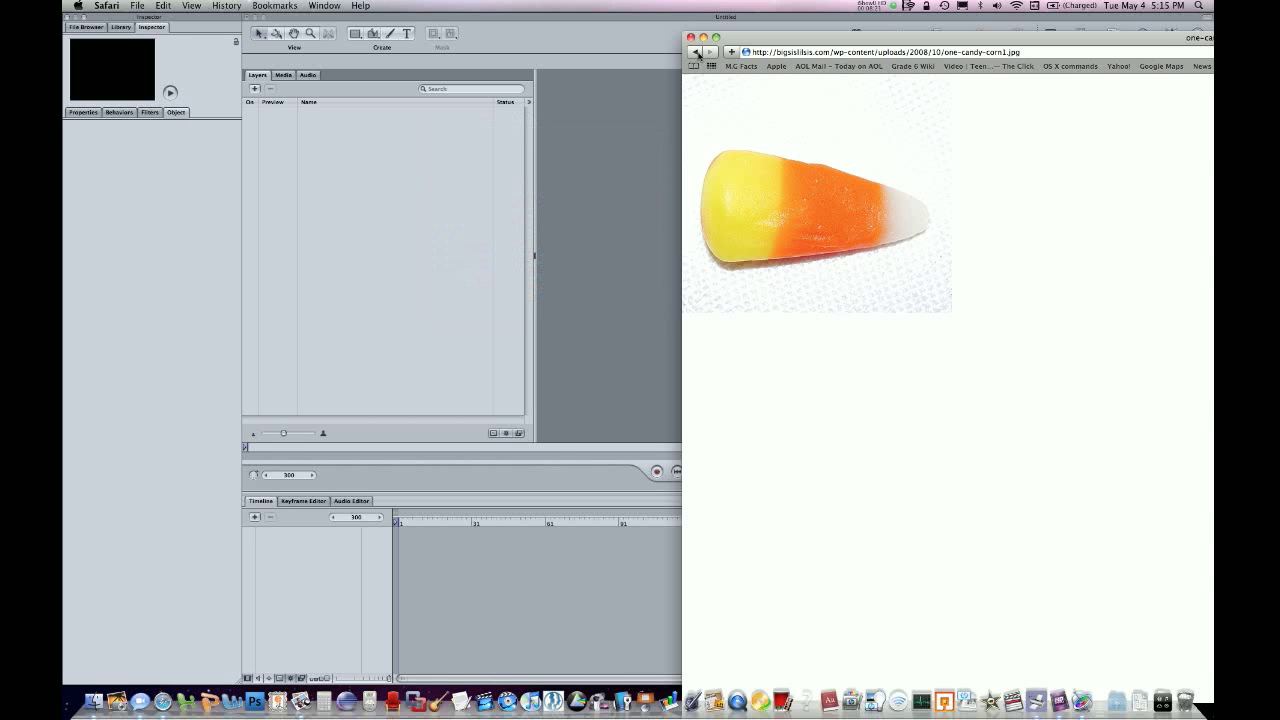
Return to the "one candy corn" image results and open the picture of the candy corn shoe.
{"action": "left_click", "coordinate": [696, 52]}
{"action": "left_click", "coordinate": [711, 38]}
{"action": "left_click_drag", "start_coordinate": [340, 5], "coordinate": [89, 6]}
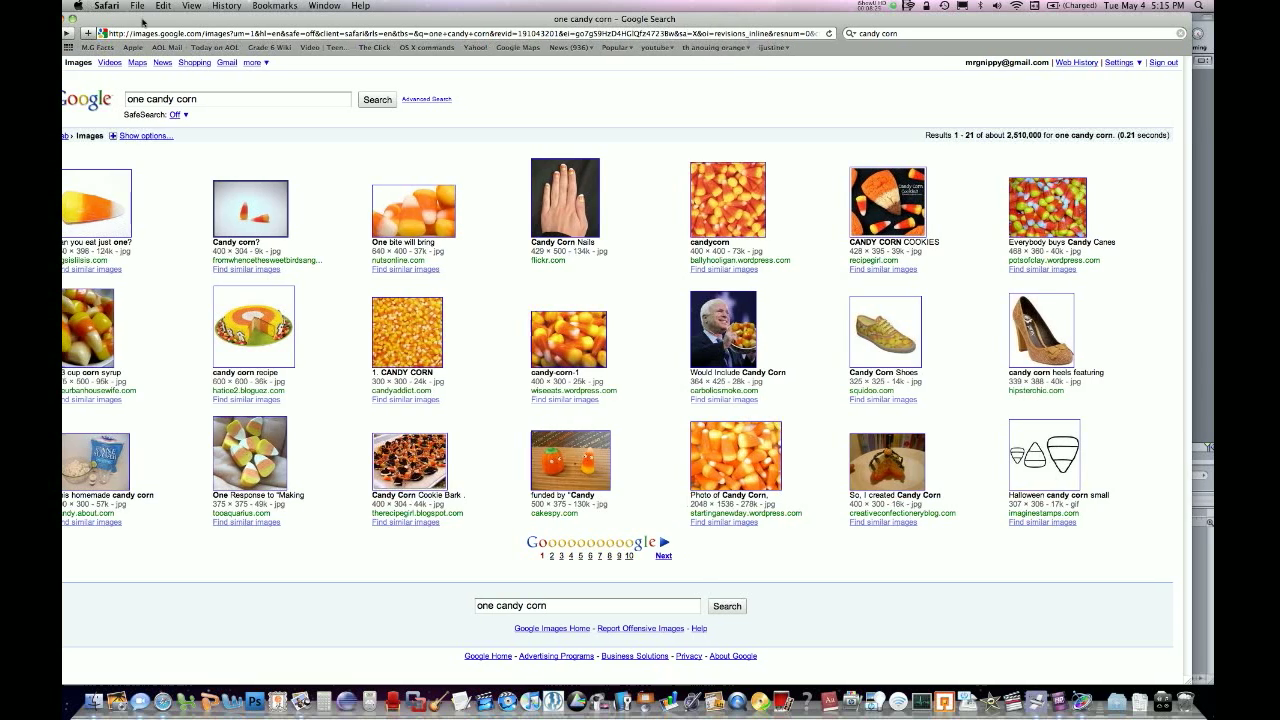
{"action": "left_click", "coordinate": [69, 34]}
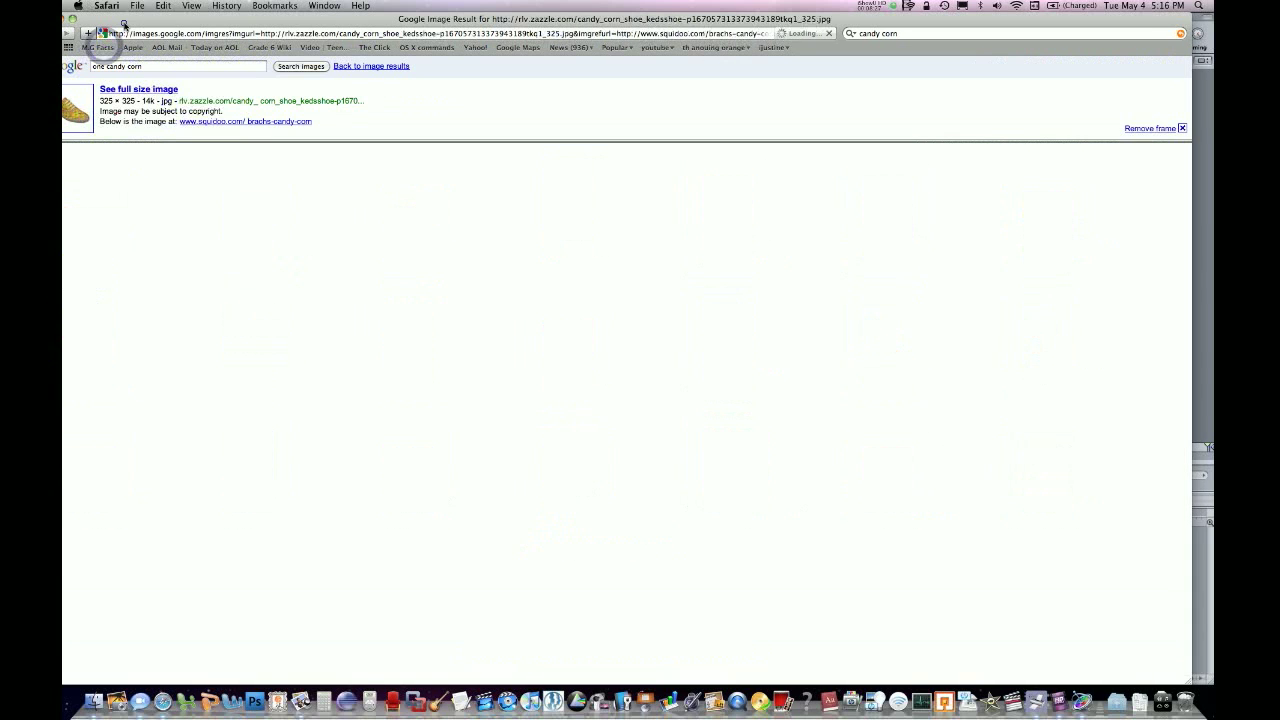
Bring the candy corn shoe picture from Safari into the Motion project as a layer and close the floating controls.
{"action": "left_click_drag", "start_coordinate": [121, 21], "coordinate": [578, 5]}
{"action": "left_click_drag", "start_coordinate": [585, 165], "coordinate": [297, 209]}
{"action": "left_click", "coordinate": [324, 102]}
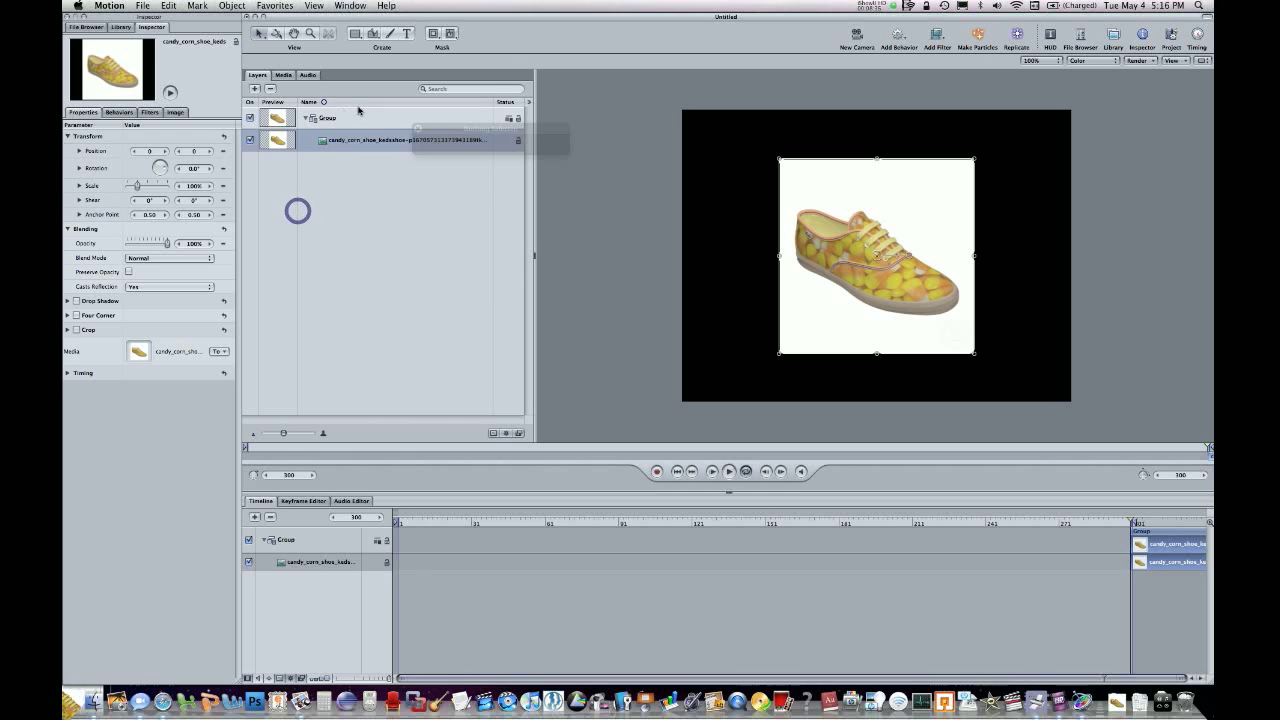
{"action": "left_click", "coordinate": [418, 130]}
{"action": "left_click", "coordinate": [412, 107]}
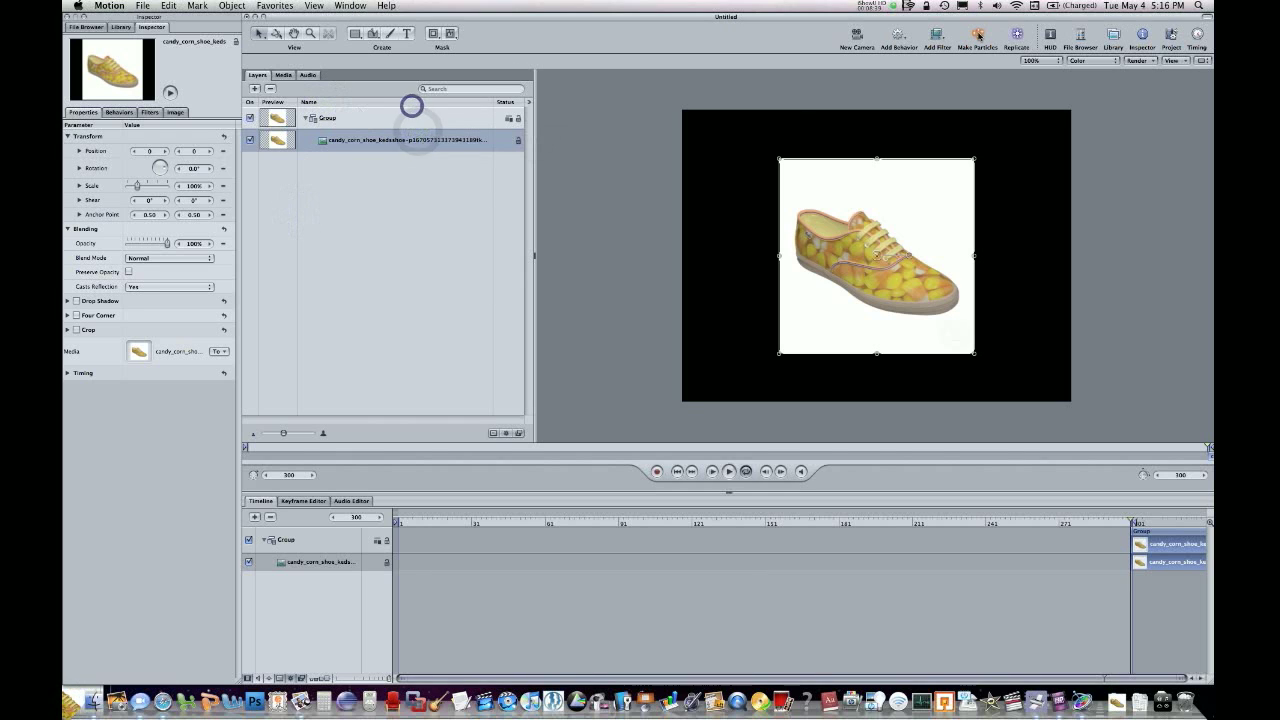
Apply a Luma Key filter to the shoe image and set its threshold to 0.86.
{"action": "left_click", "coordinate": [942, 40]}
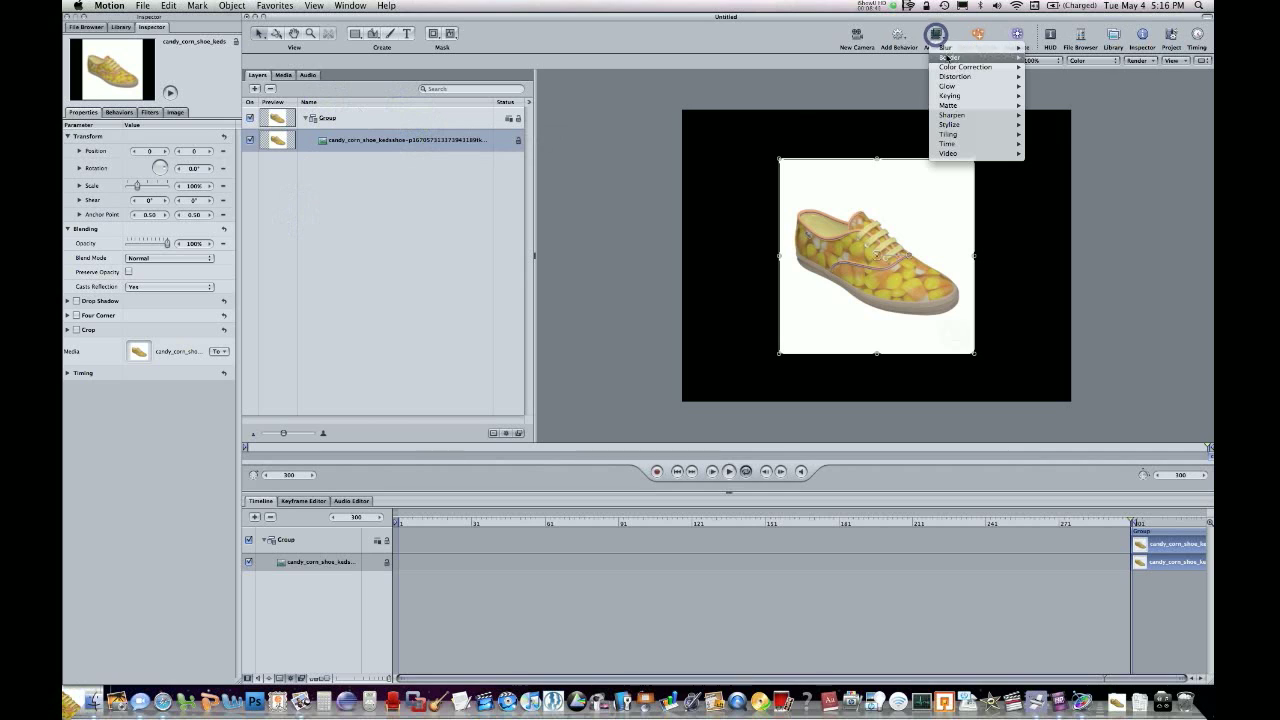
{"action": "mouse_move", "coordinate": [1000, 95]}
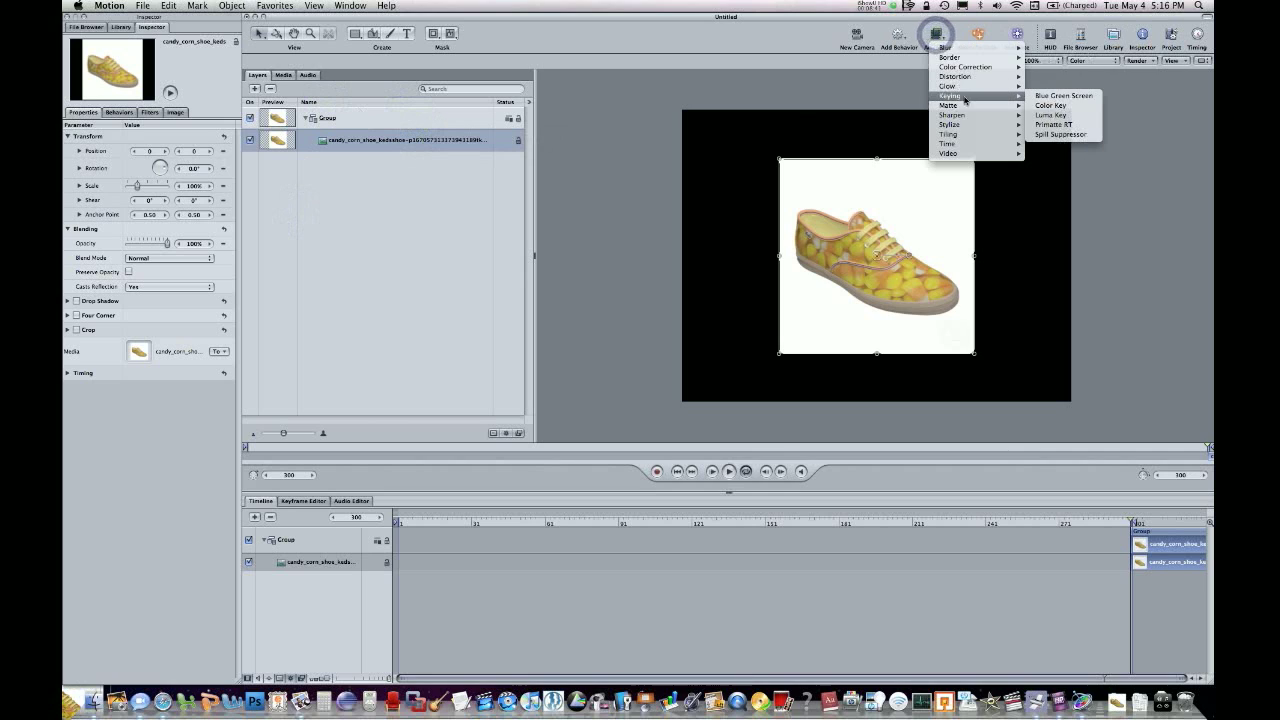
{"action": "left_click", "coordinate": [1052, 115]}
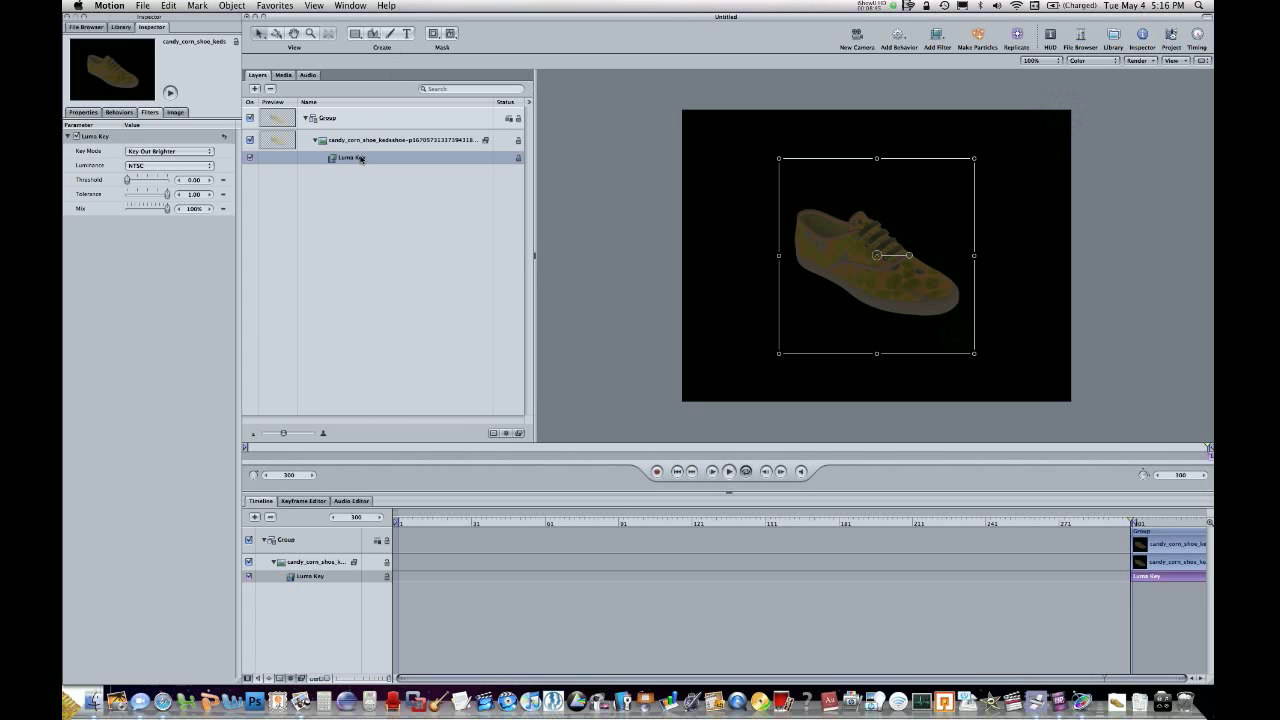
{"action": "left_click", "coordinate": [360, 157]}
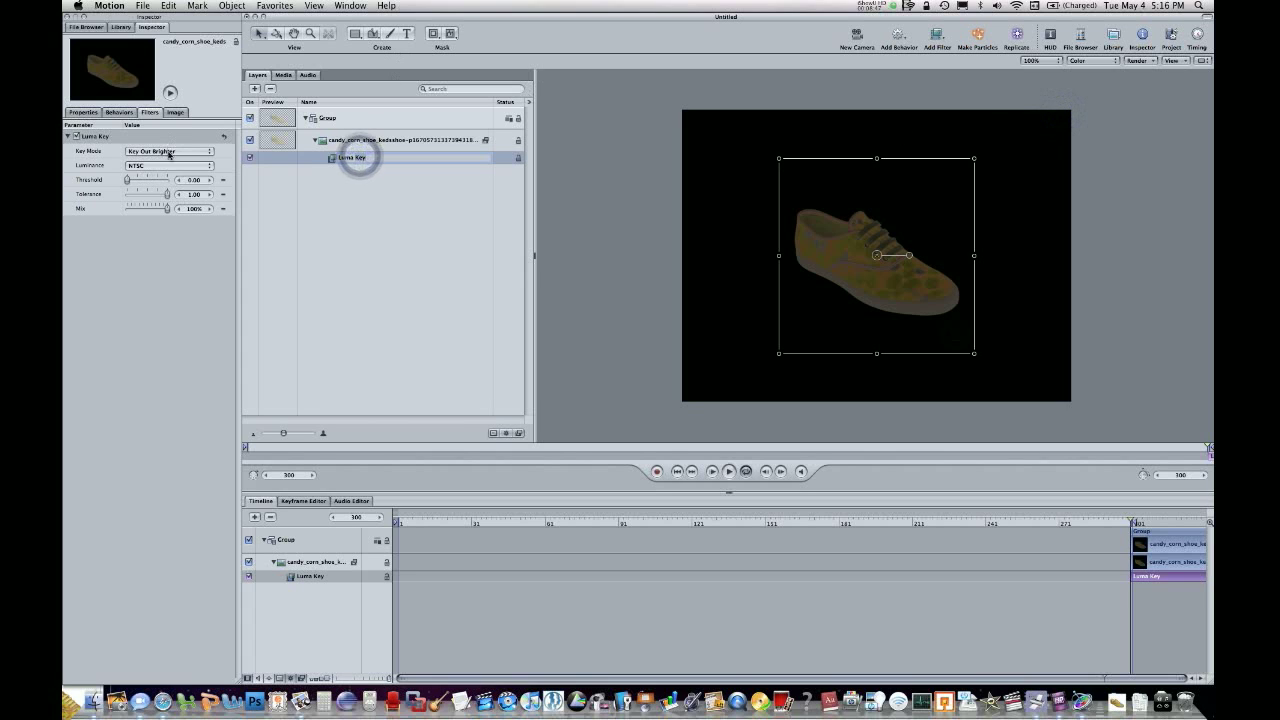
{"action": "left_click_drag", "start_coordinate": [127, 184], "coordinate": [165, 182]}
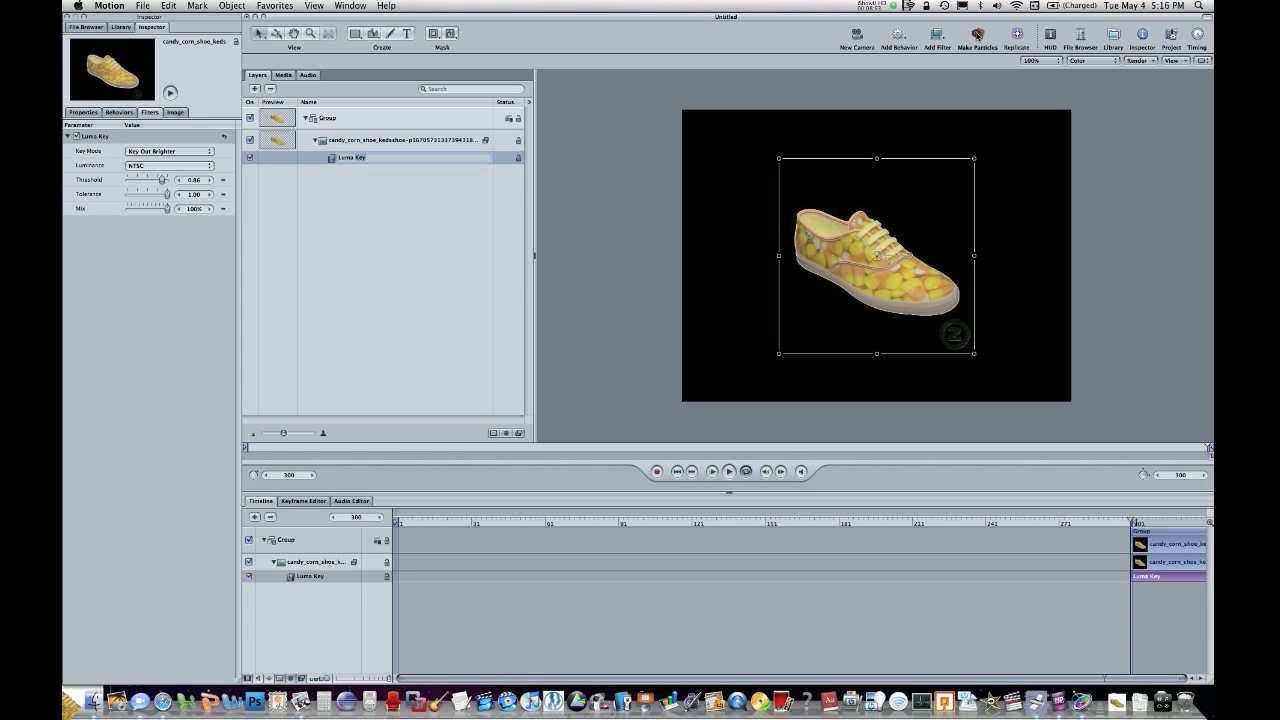
Make a particle emitter from the keyed shoe image, move its group earlier in the timeline, and scrub to frame 62.
{"action": "left_click", "coordinate": [977, 35]}
{"action": "left_click_drag", "start_coordinate": [1148, 531], "coordinate": [763, 536]}
{"action": "left_click_drag", "start_coordinate": [674, 521], "coordinate": [548, 523]}
Scrub to frame 46 and examine the Luma Key filter settings on the emitter's source shoe image.
{"action": "left_click", "coordinate": [383, 141]}
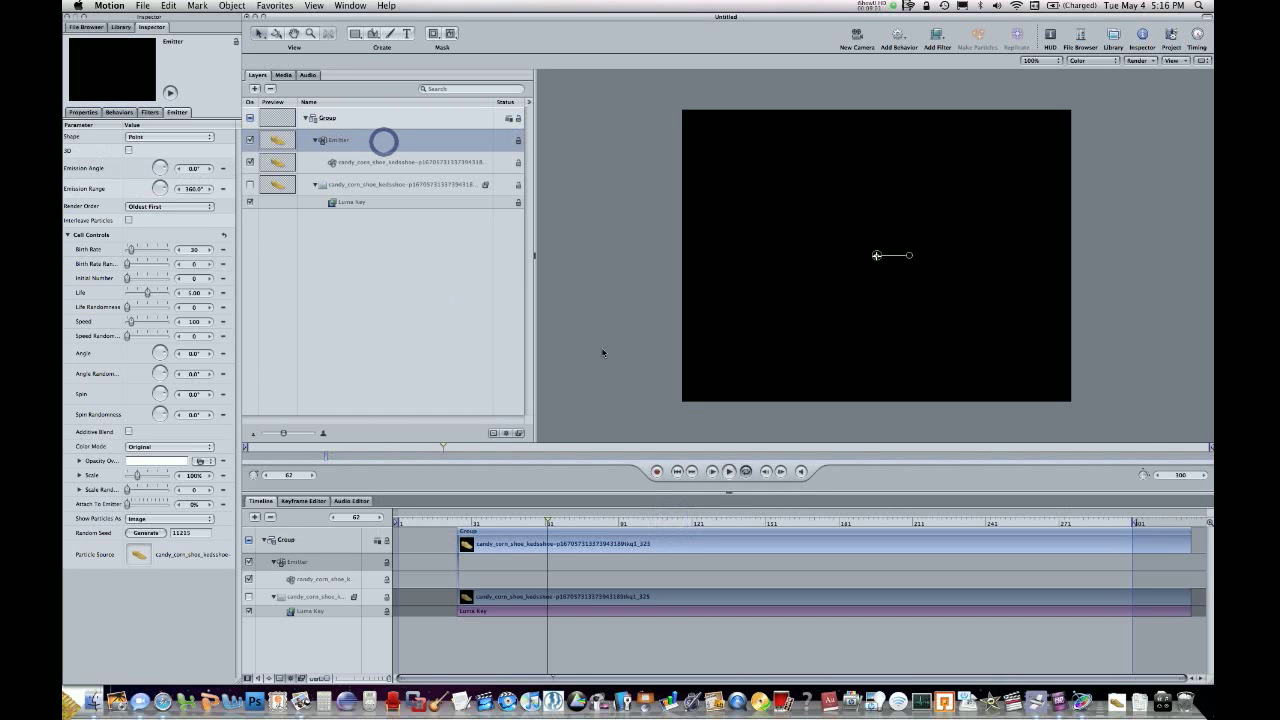
{"action": "left_click", "coordinate": [499, 543]}
{"action": "mouse_move", "coordinate": [515, 523]}
{"action": "left_mouse_down"}
{"action": "mouse_move", "coordinate": [628, 530]}
{"action": "mouse_move", "coordinate": [508, 523]}
{"action": "left_mouse_up"}
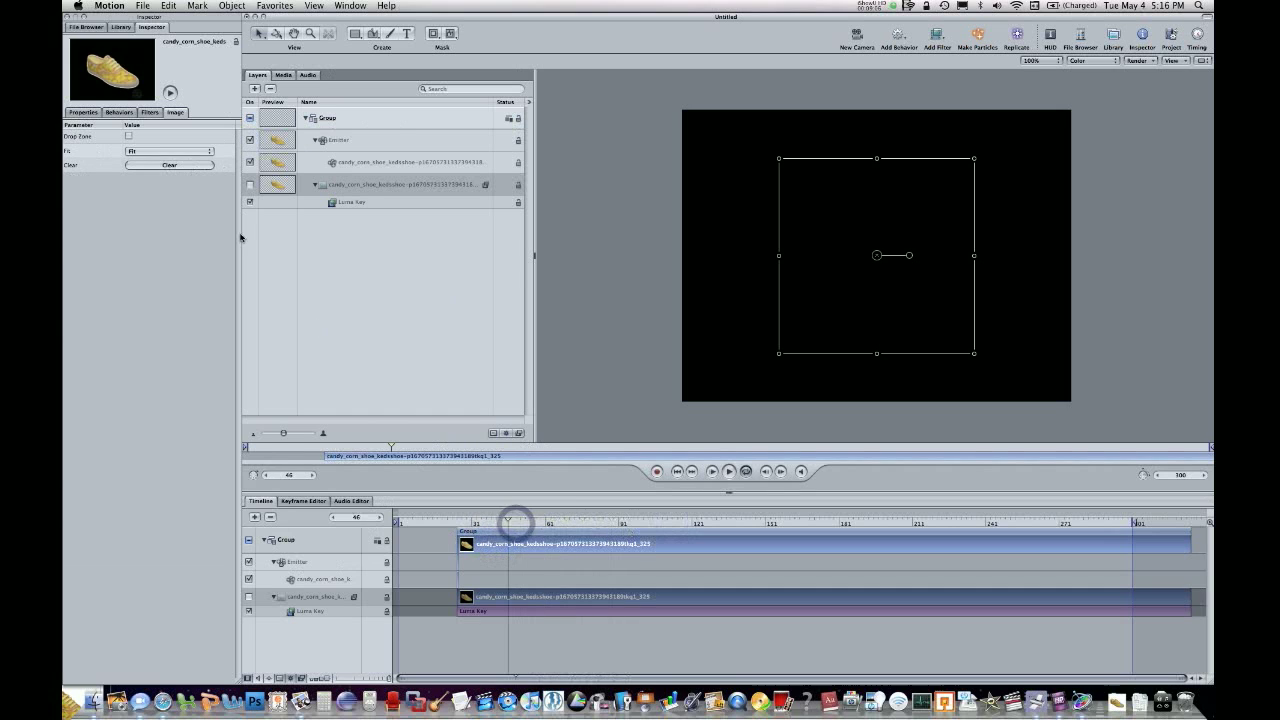
{"action": "left_click", "coordinate": [151, 112]}
{"action": "left_click", "coordinate": [333, 185]}
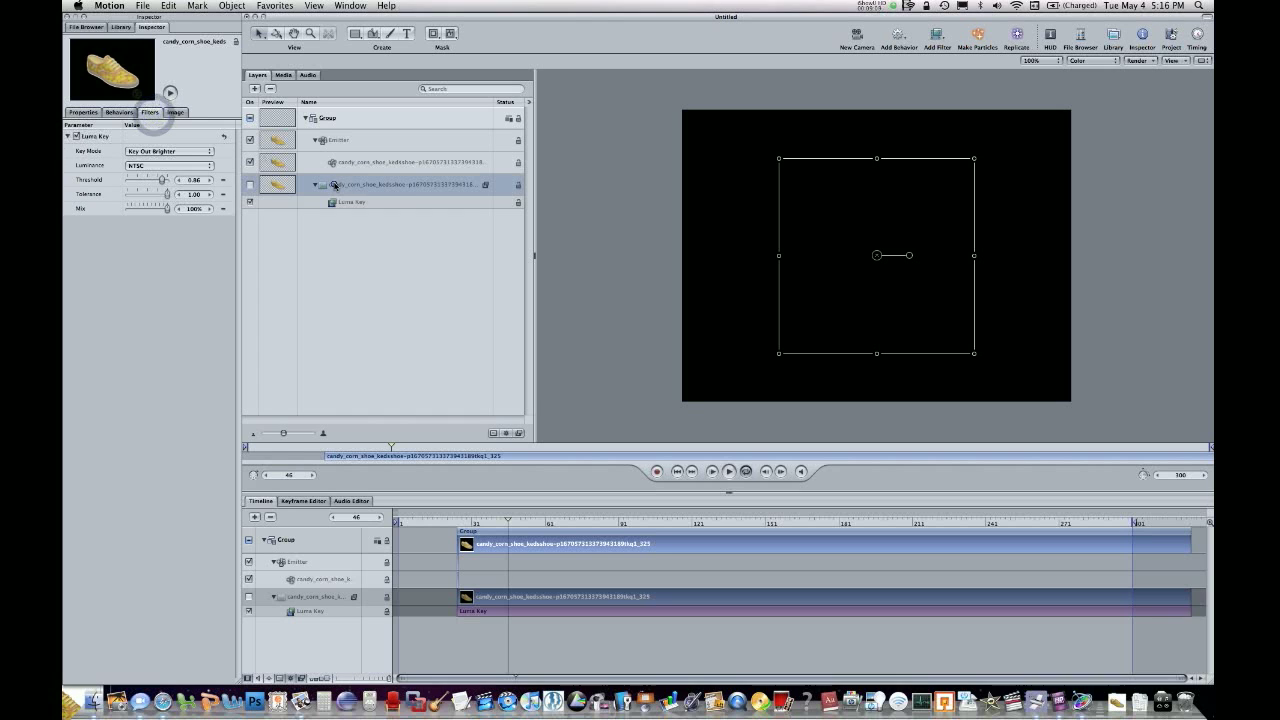
{"action": "left_click", "coordinate": [485, 184]}
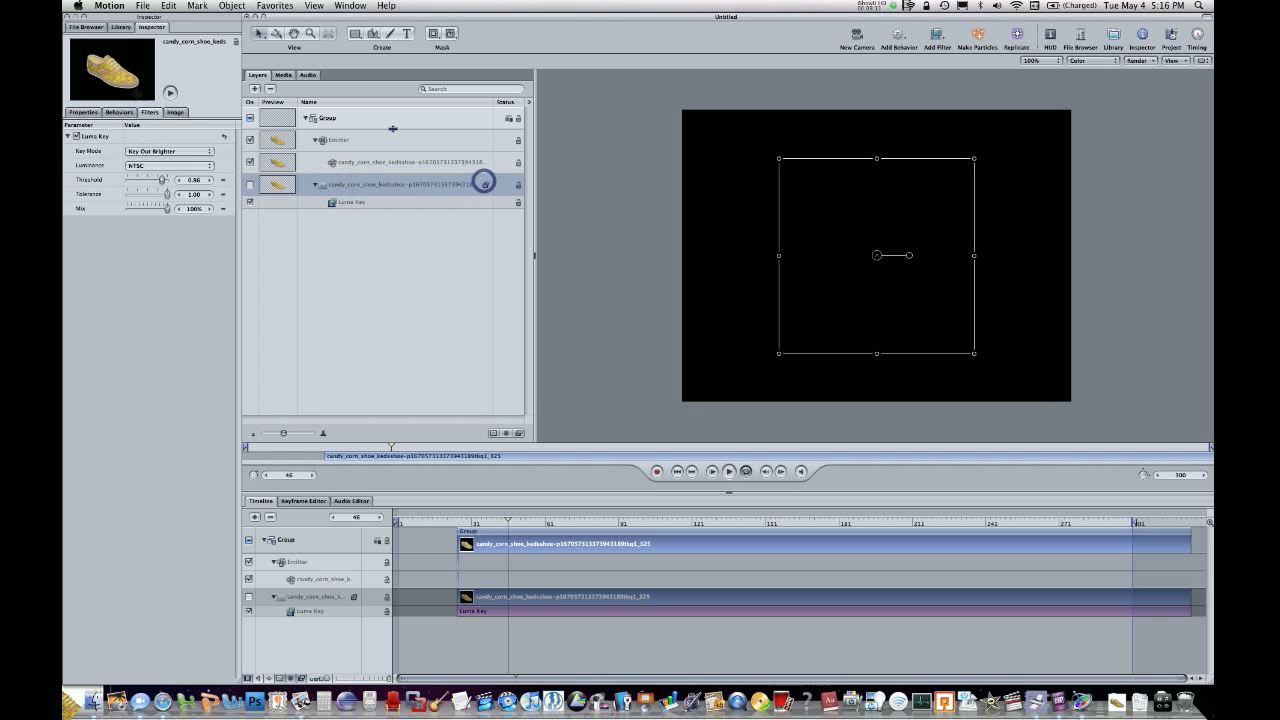
Undo the timeline move, the particle emitter and the Luma Key filter on the shoe image.
{"action": "key", "text": "super+z"}
{"action": "key", "text": "super+z"}
{"action": "key", "text": "super+z"}
{"action": "key", "text": "super+z"}
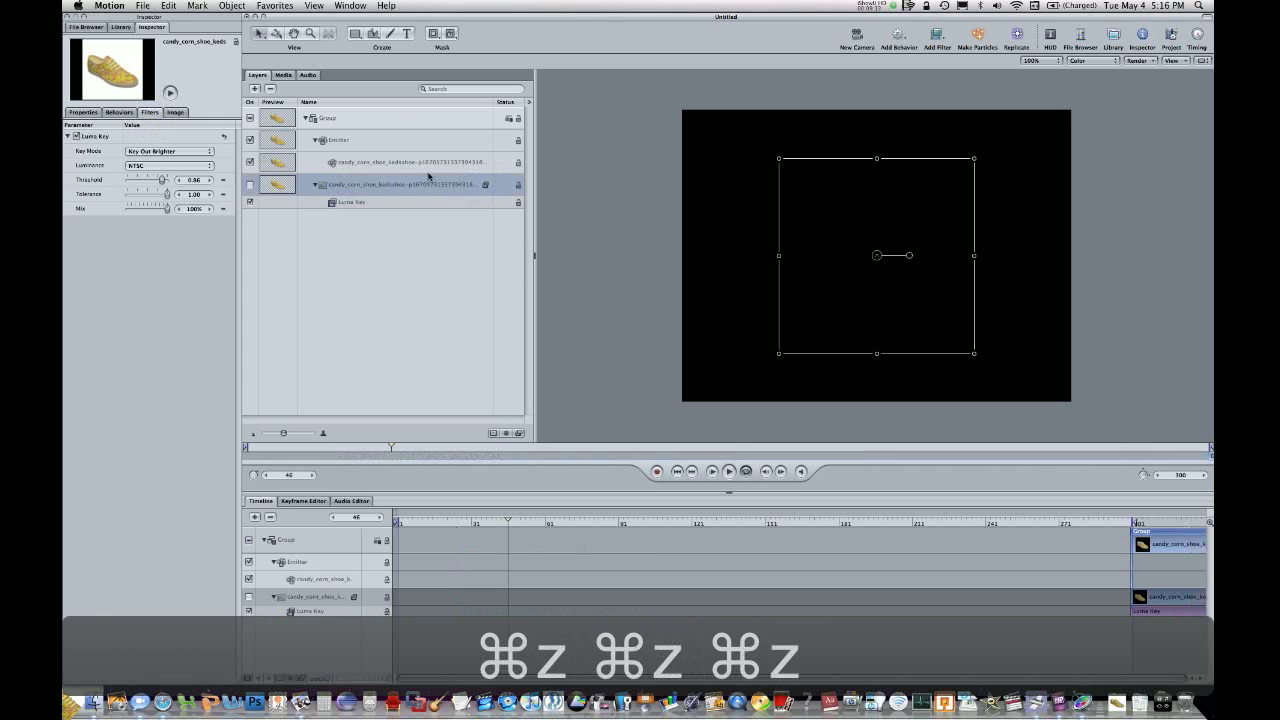
{"action": "key", "text": "super+z"}
{"action": "key", "text": "super+z"}
{"action": "key", "text": "super+z"}
{"action": "key", "text": "super+z"}
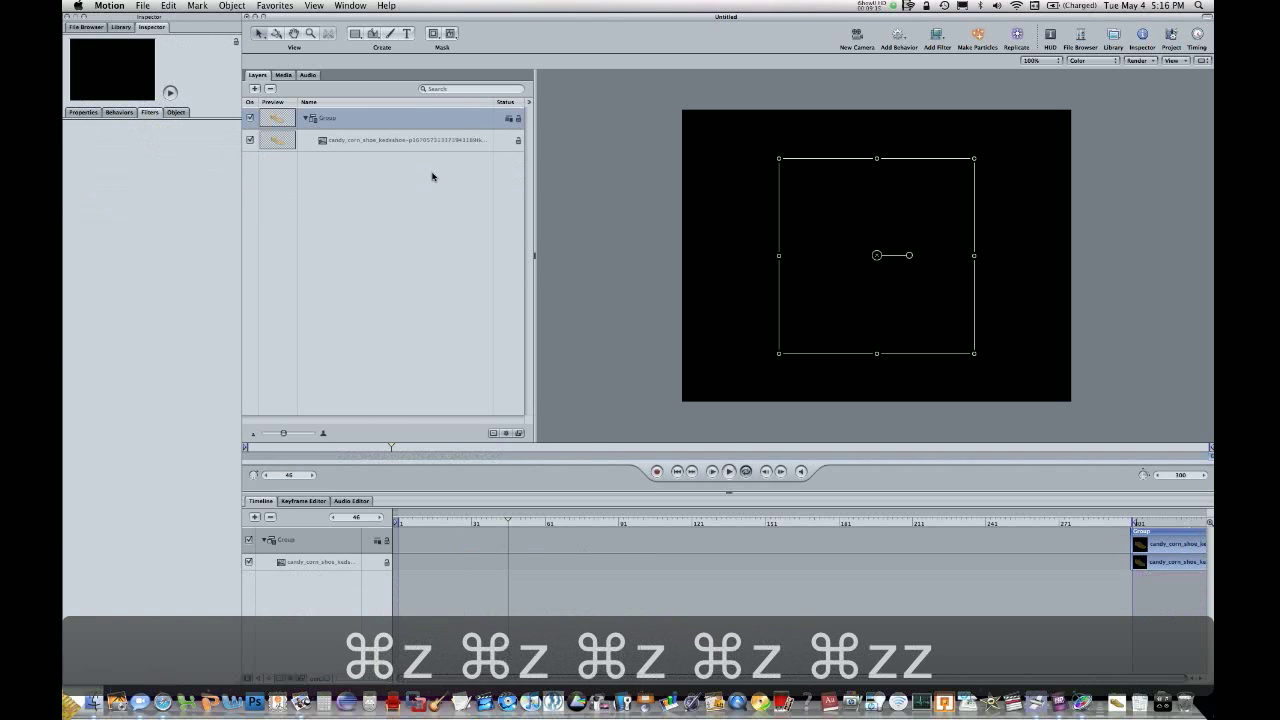
Move the shoe group to the timeline's start, make a particle emitter from its image, and scrub to frame 95.
{"action": "left_click_drag", "start_coordinate": [1176, 540], "coordinate": [435, 551]}
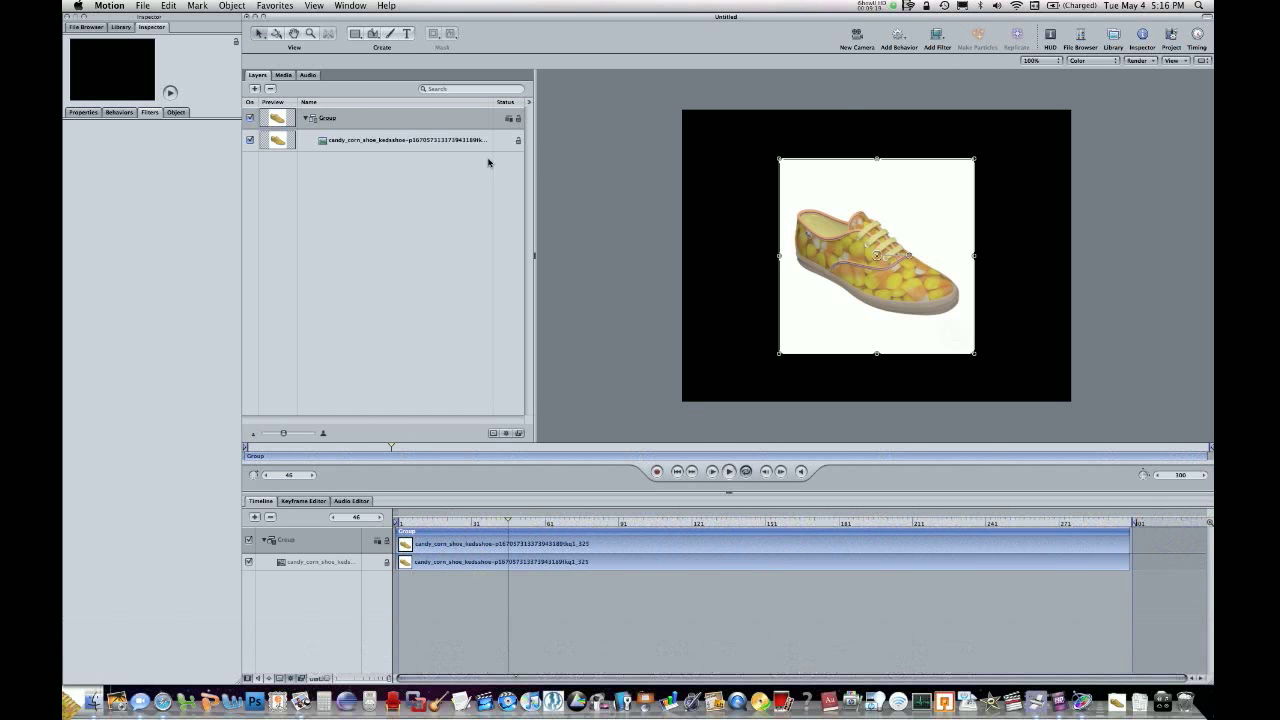
{"action": "left_click", "coordinate": [429, 141]}
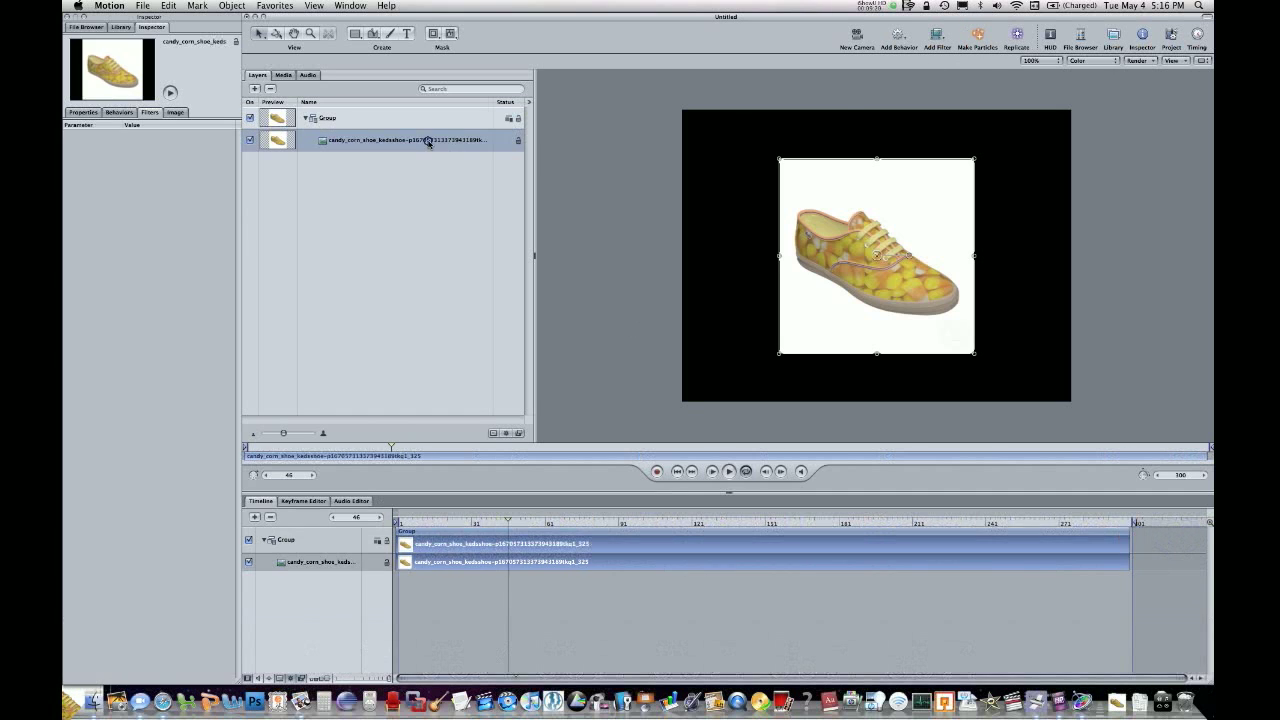
{"action": "left_click", "coordinate": [977, 34]}
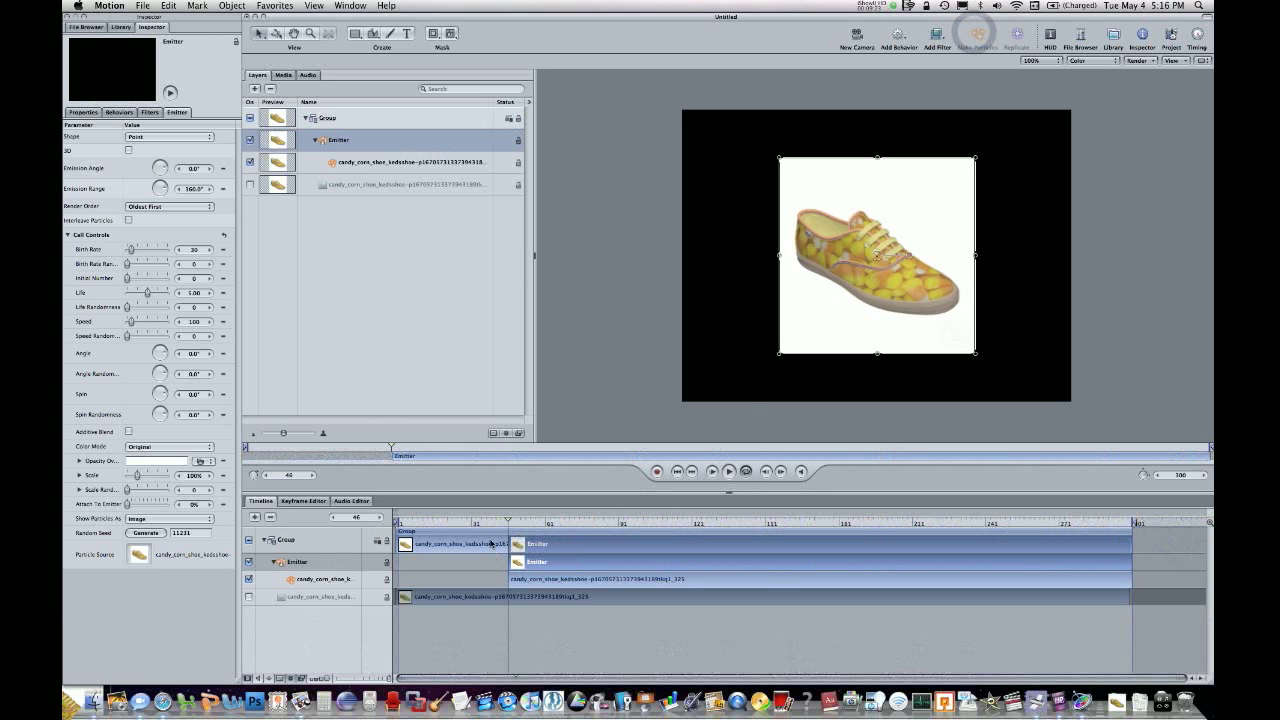
{"action": "left_click_drag", "start_coordinate": [531, 540], "coordinate": [627, 522]}
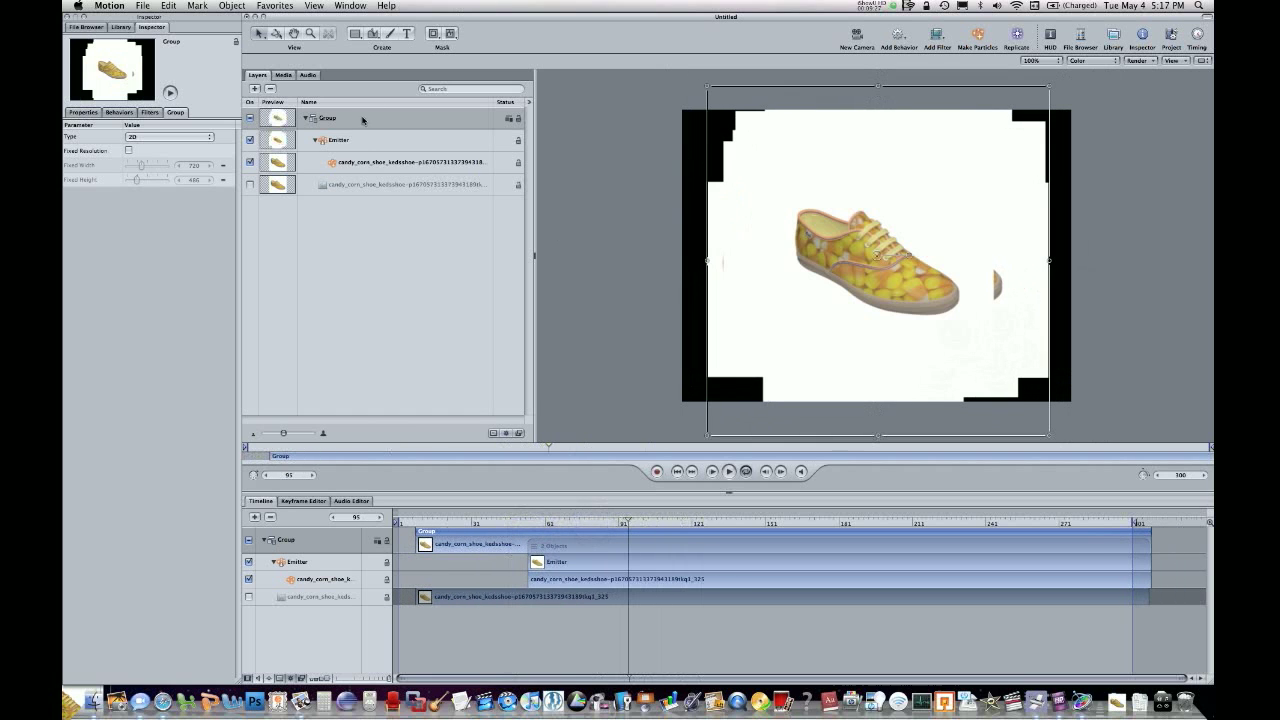
Apply a Luma Key filter to the emitter's shoe particle cell, collapse the cell, and scrub to frame 195.
{"action": "left_click", "coordinate": [368, 165]}
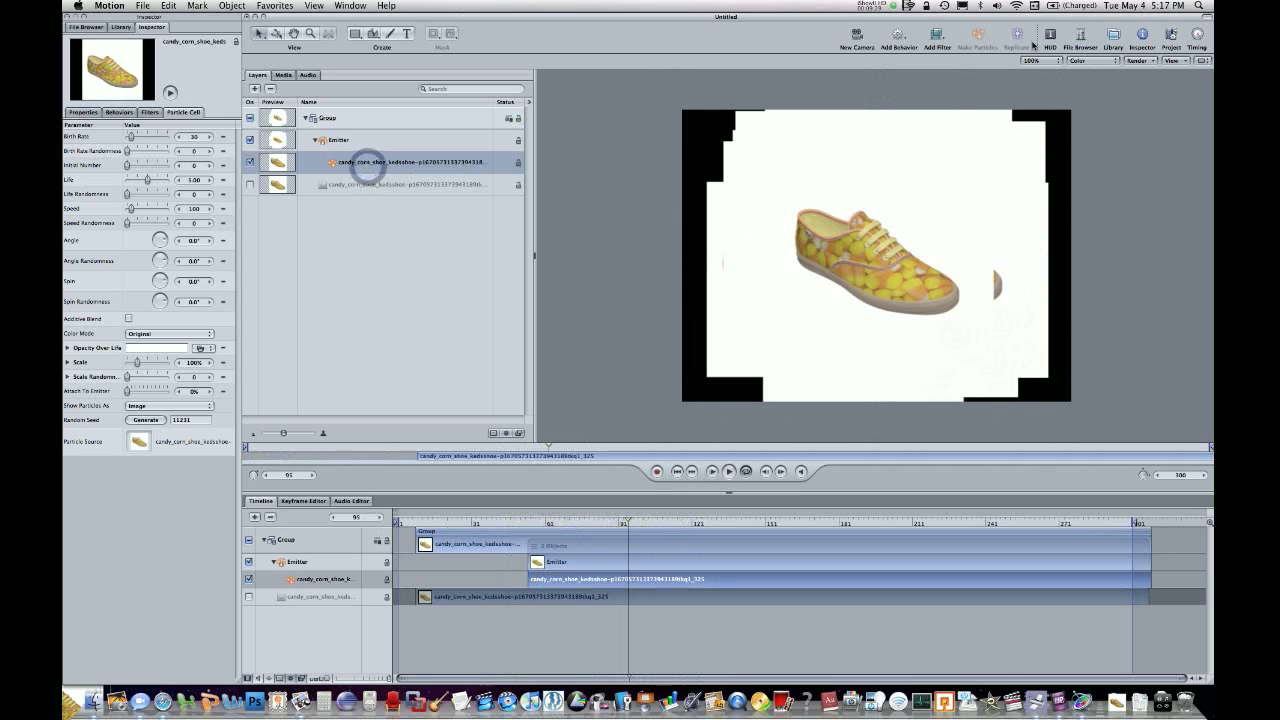
{"action": "left_click", "coordinate": [937, 35]}
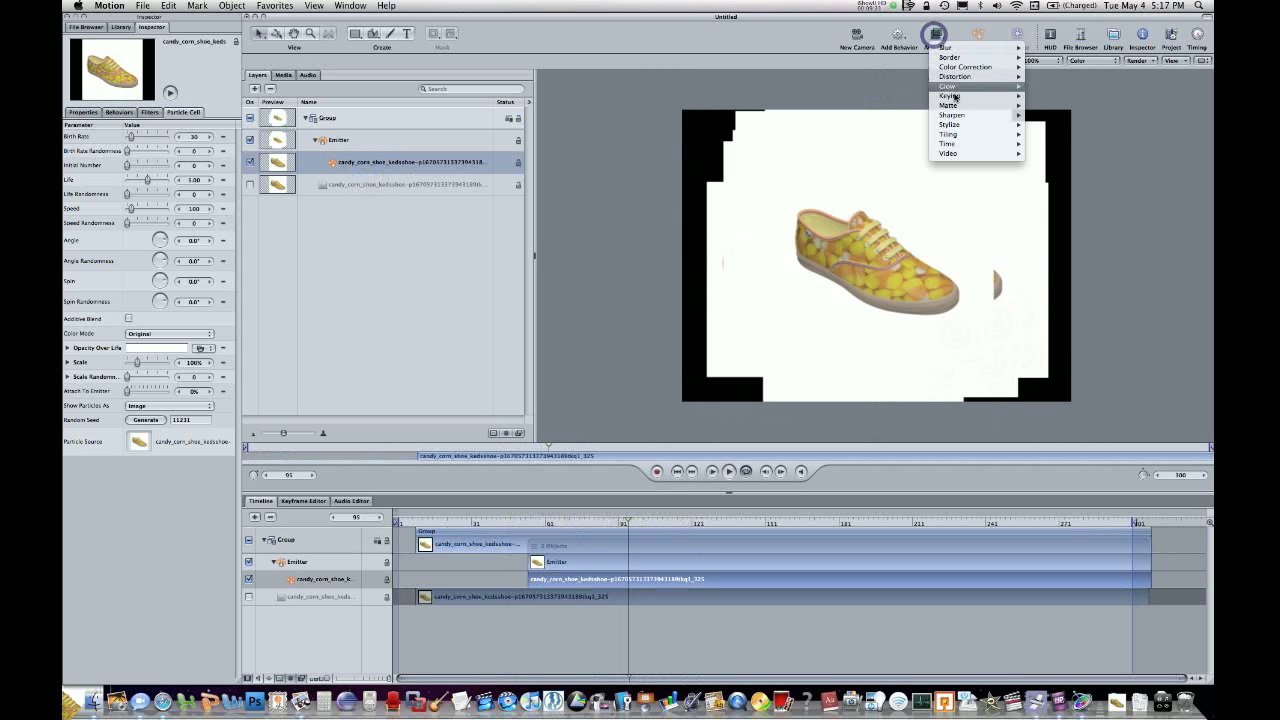
{"action": "mouse_move", "coordinate": [955, 97]}
{"action": "left_click", "coordinate": [1052, 116]}
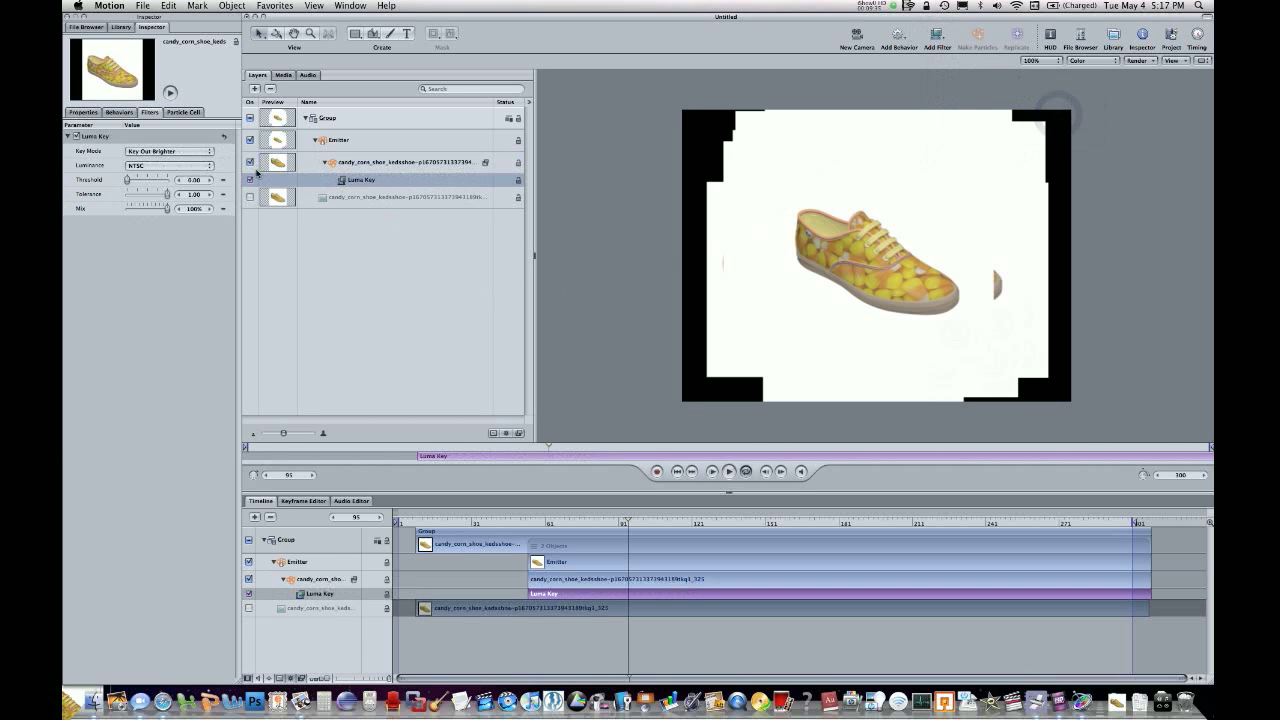
{"action": "left_click", "coordinate": [325, 162]}
{"action": "left_click_drag", "start_coordinate": [563, 520], "coordinate": [873, 519]}
{"action": "left_click", "coordinate": [869, 5]}
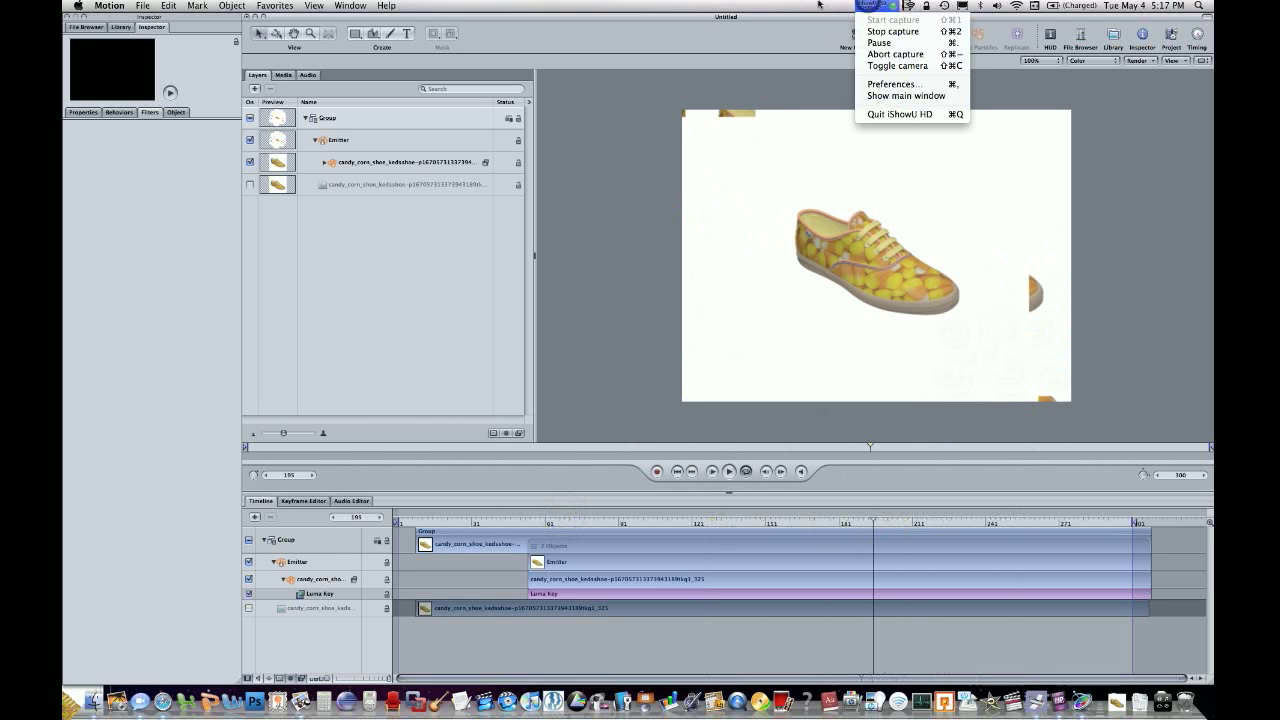